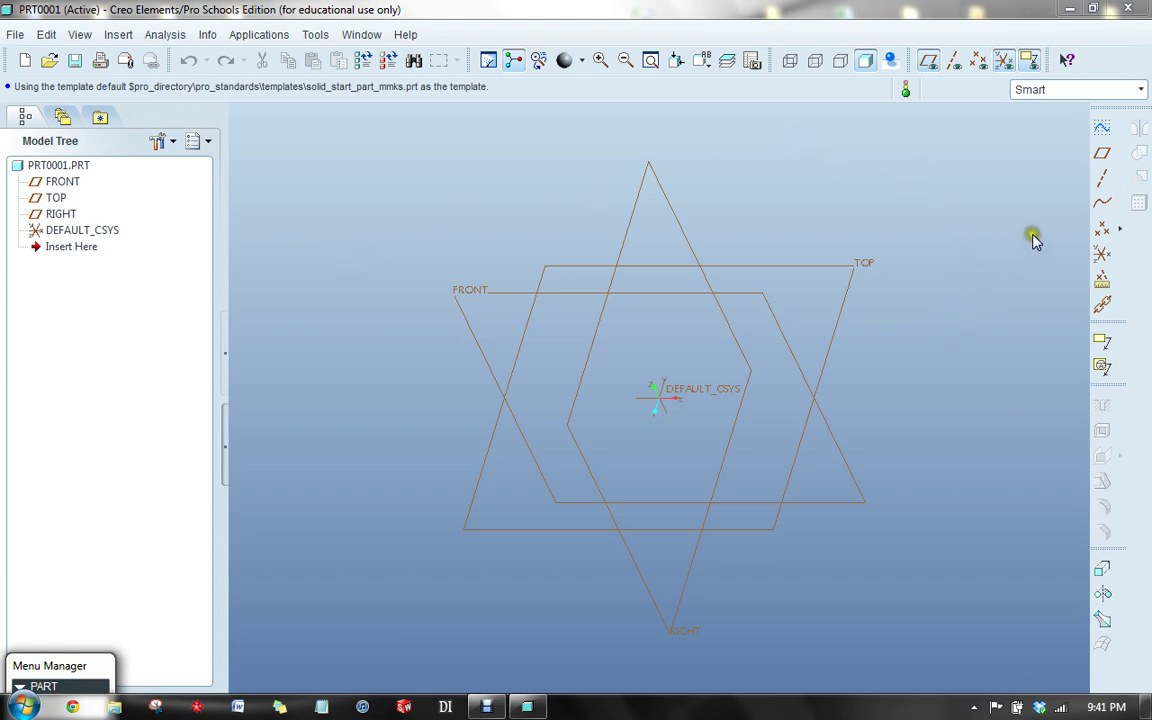
Start Sketch 1 on the TOP datum plane with FRONT as the bottom reference.
{"action": "left_click", "coordinate": [1102, 127]}
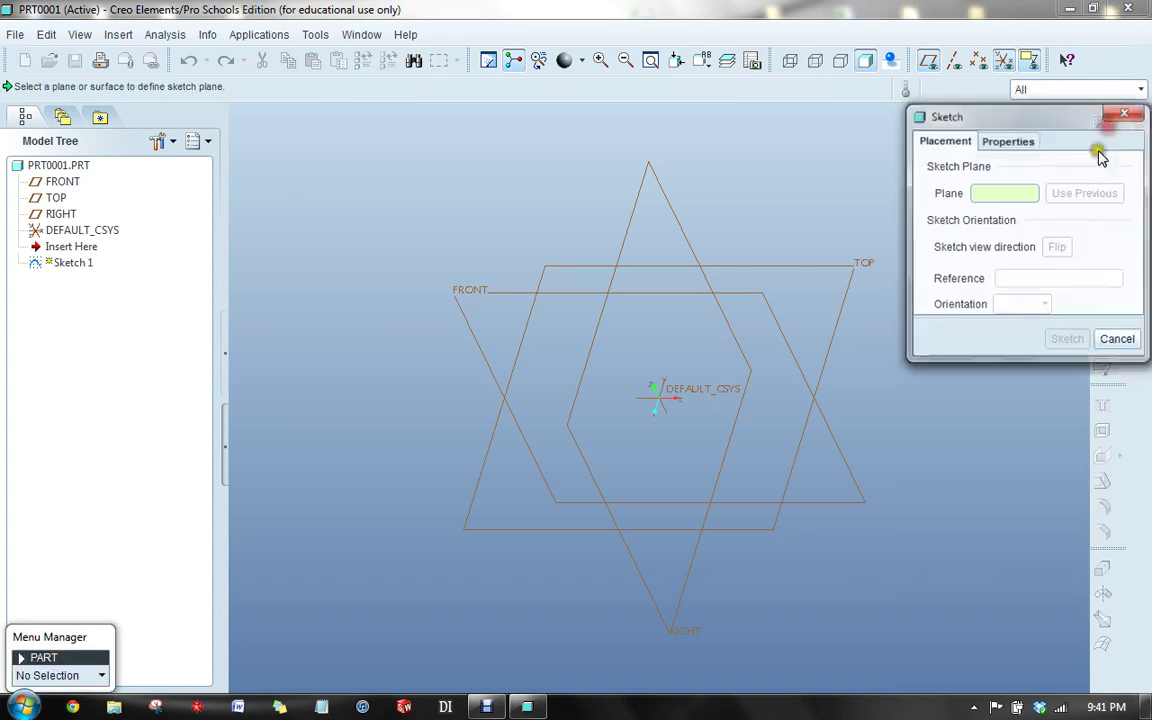
{"action": "left_click", "coordinate": [826, 266]}
{"action": "left_click", "coordinate": [1062, 340]}
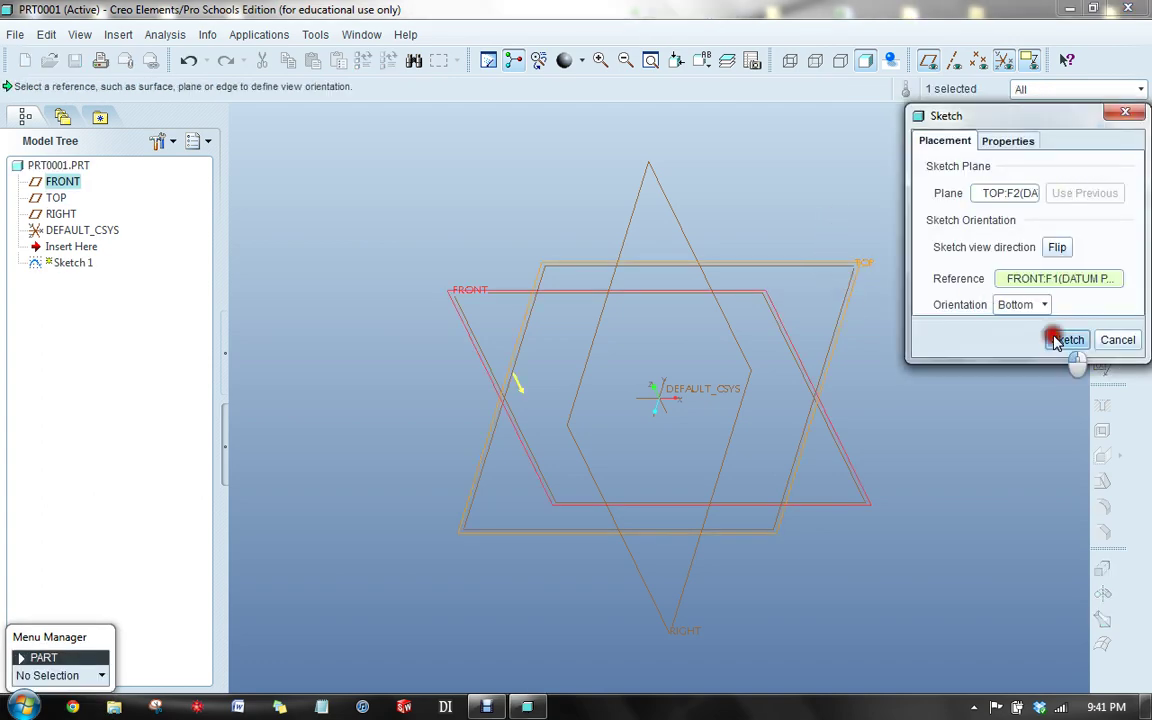
Draw a rectangle with its first corner at the origin.
{"action": "left_click", "coordinate": [1090, 203]}
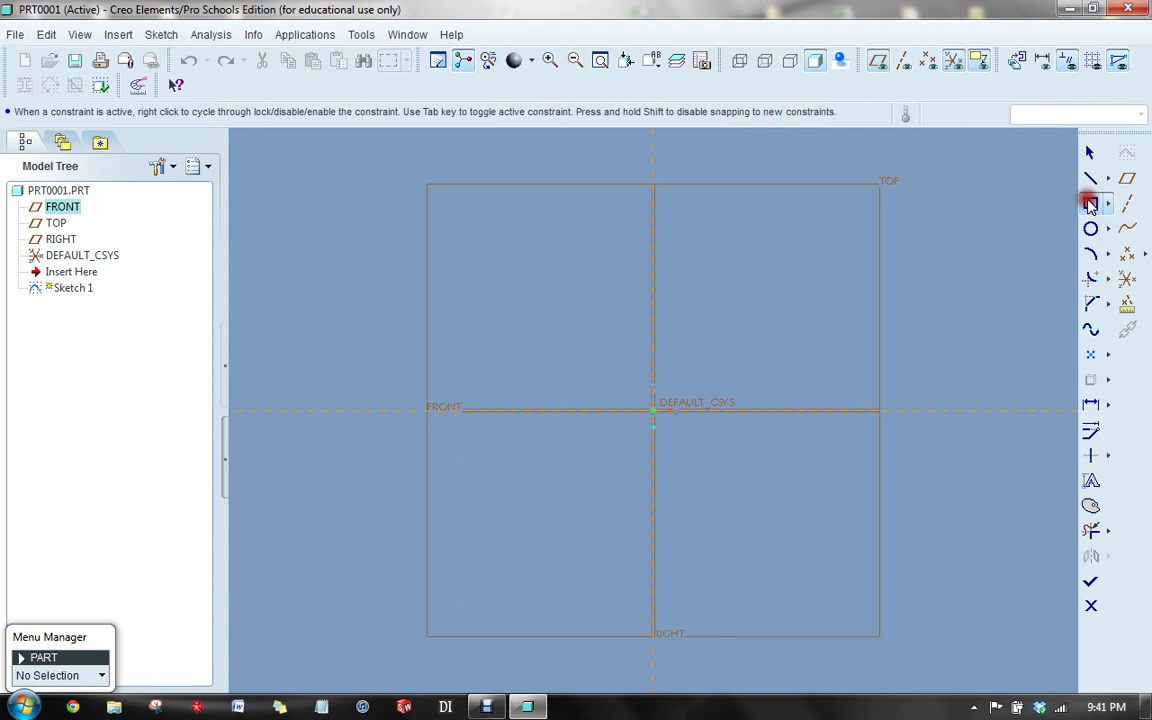
{"action": "left_click", "coordinate": [655, 410]}
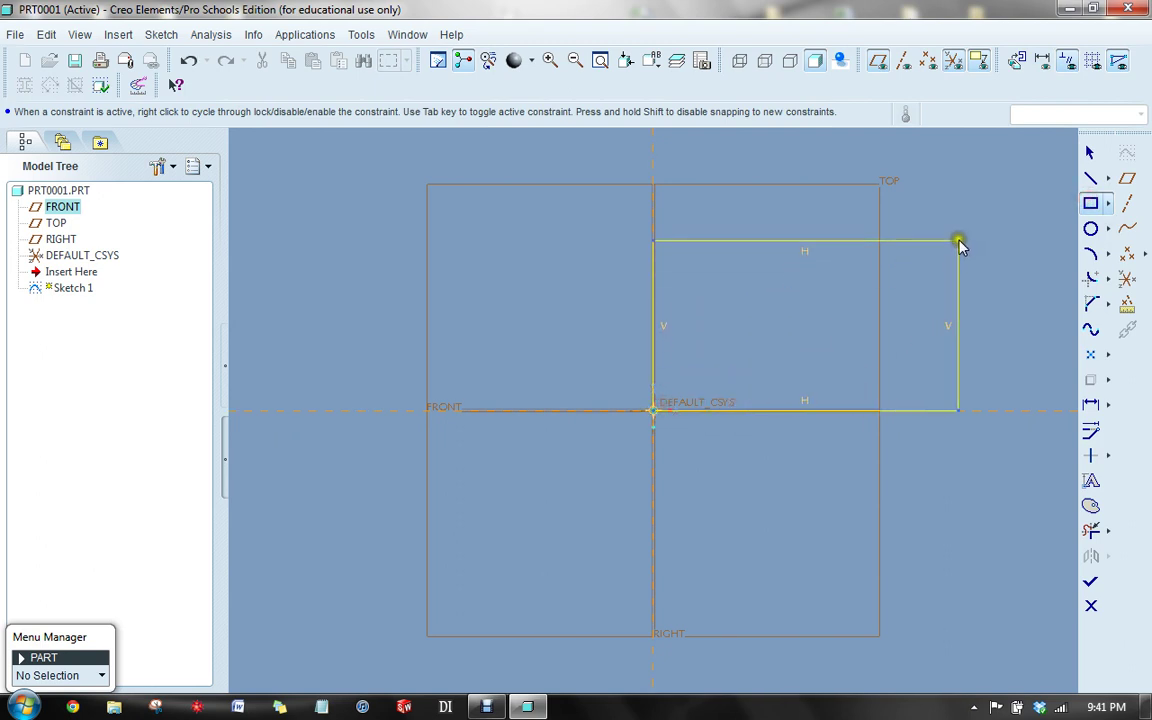
{"action": "left_click", "coordinate": [1089, 152]}
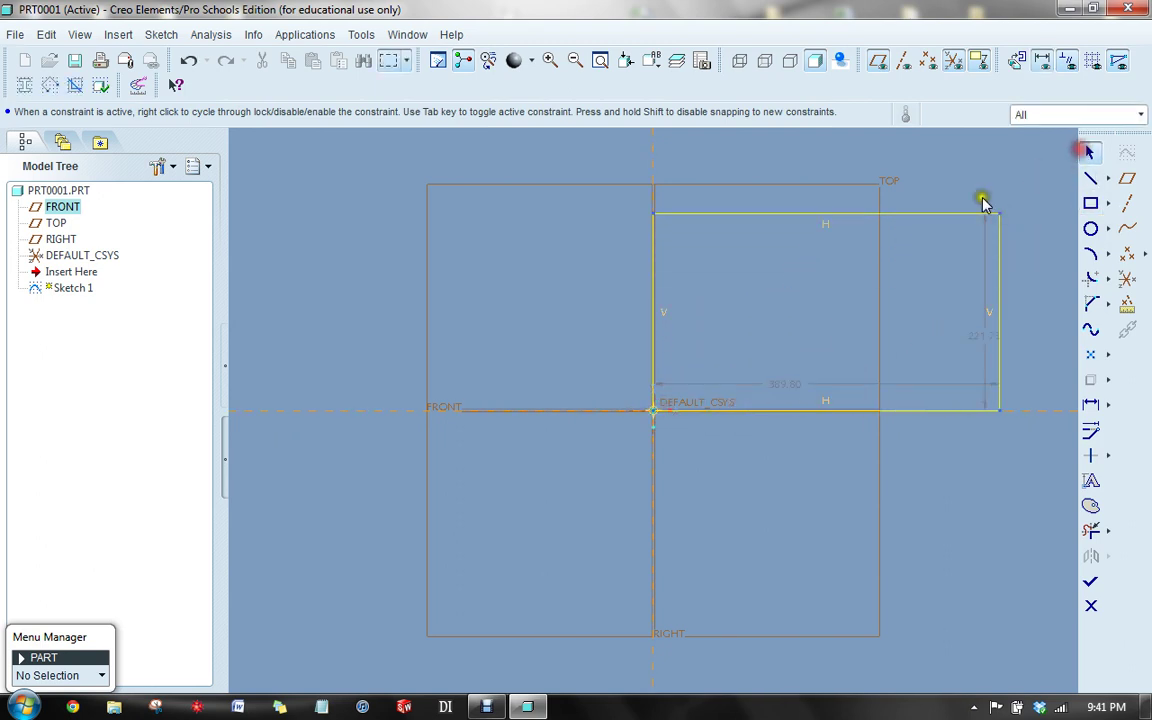
Dimension the rectangle 400 wide by 225 high and finish Sketch 1.
{"action": "left_click_drag", "start_coordinate": [783, 390], "coordinate": [850, 470]}
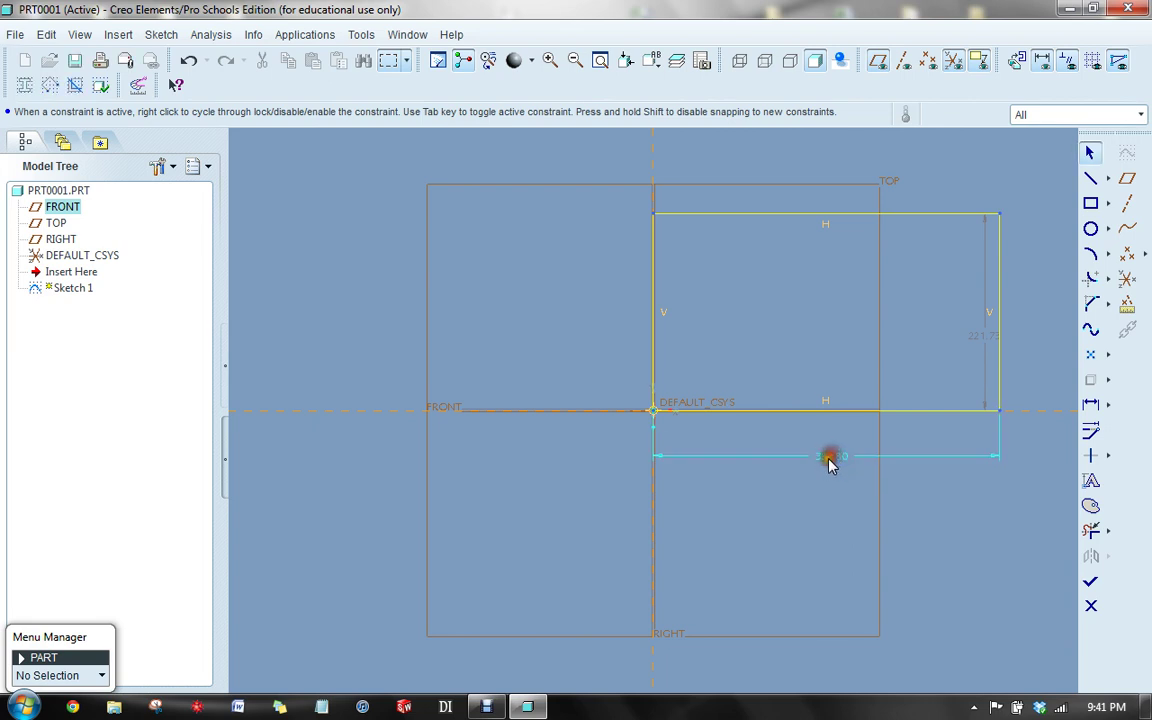
{"action": "double_click", "coordinate": [827, 455]}
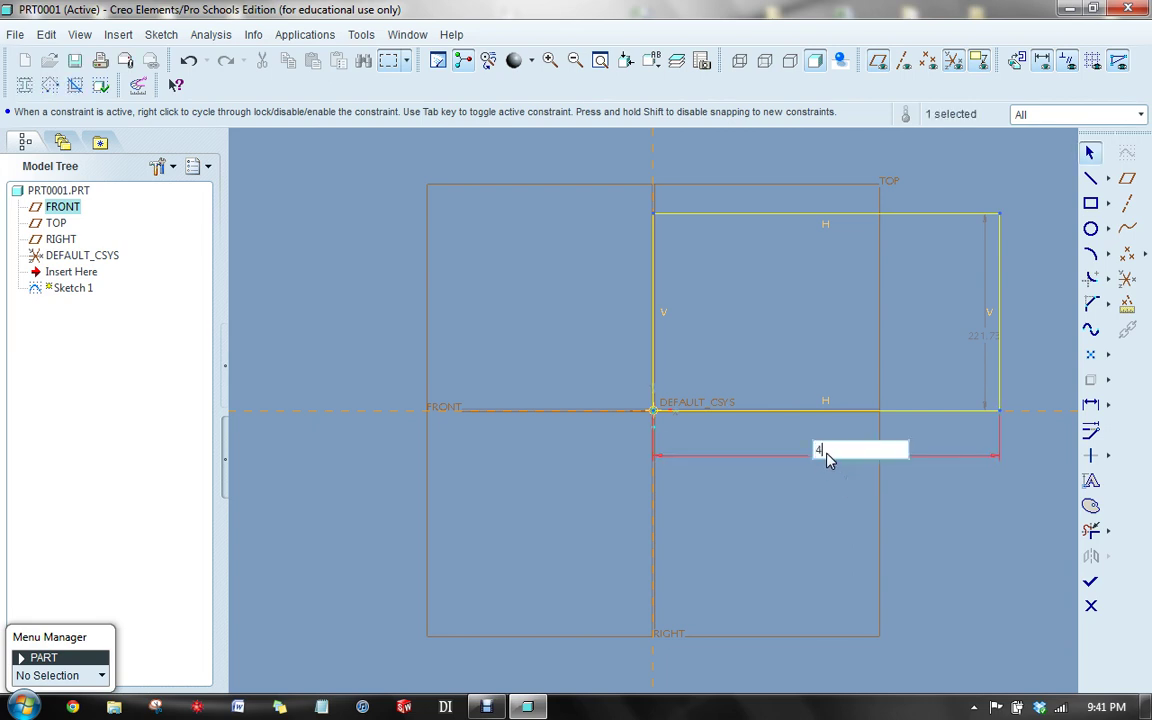
{"action": "type", "text": "400"}
{"action": "key", "text": "Return"}
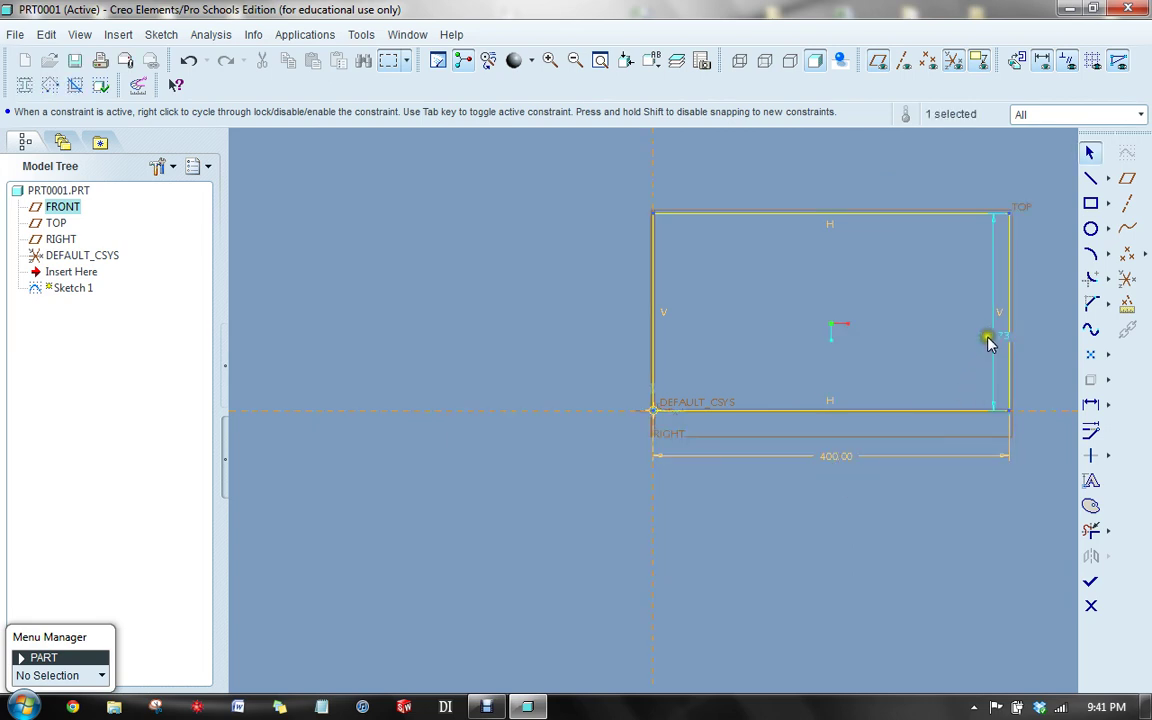
{"action": "left_click_drag", "start_coordinate": [988, 337], "coordinate": [1045, 327]}
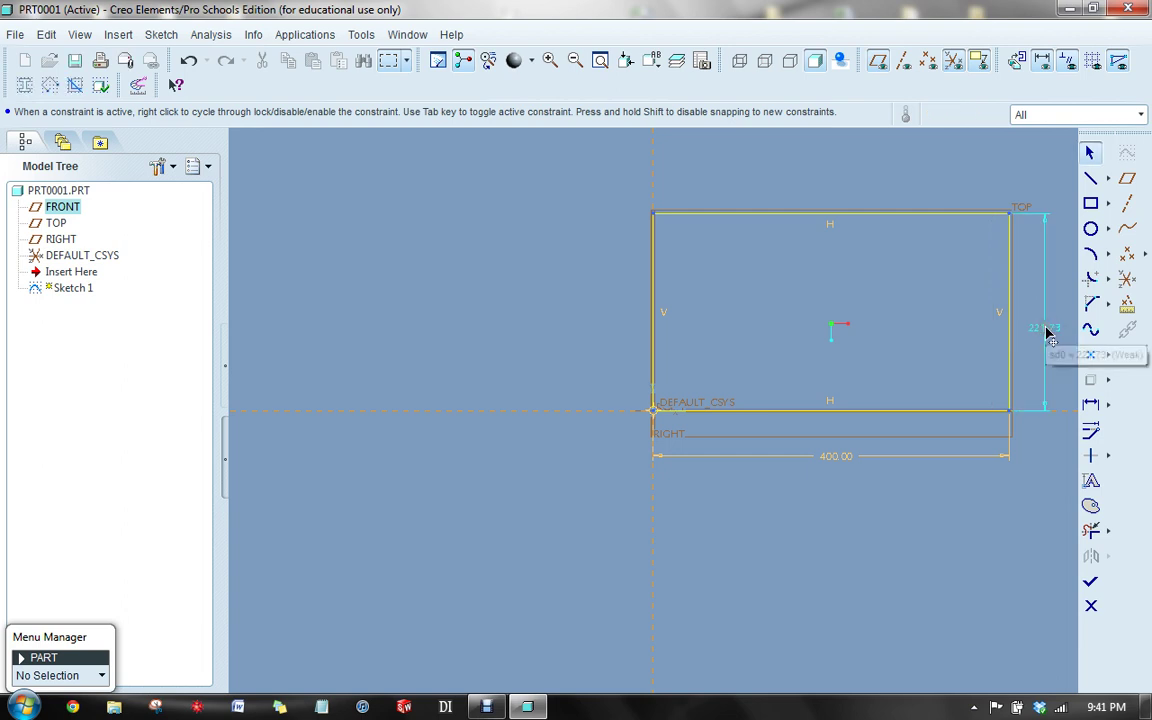
{"action": "double_click", "coordinate": [1040, 329]}
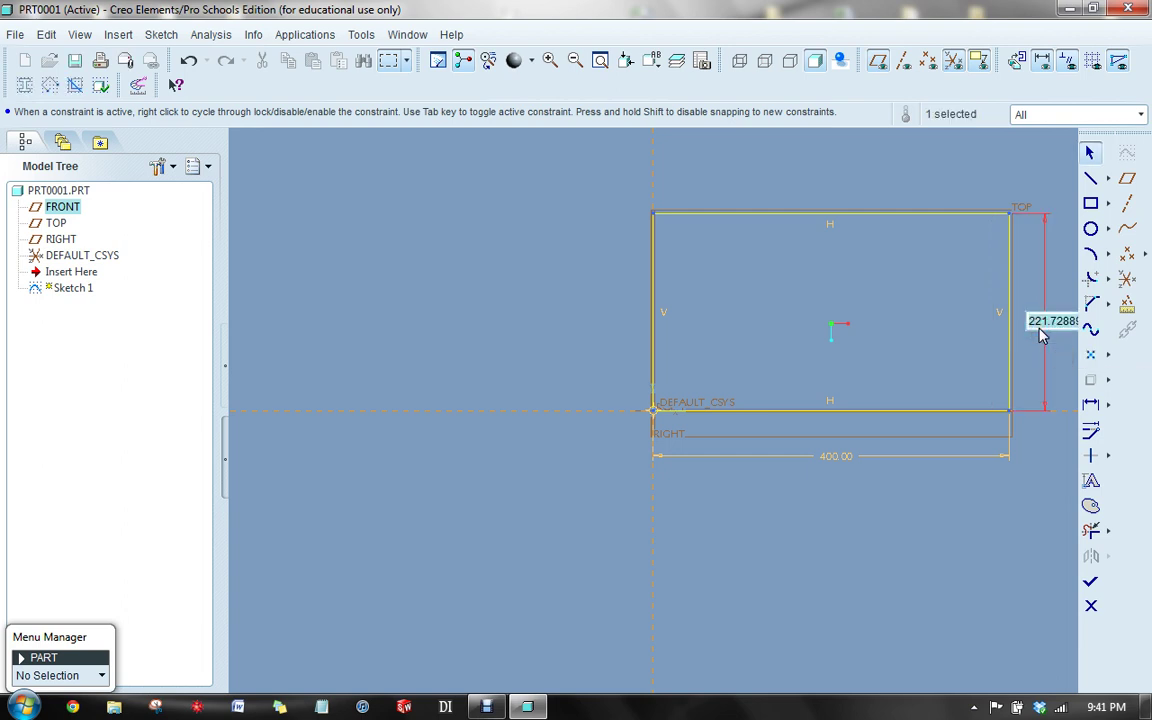
{"action": "type", "text": "225"}
{"action": "key", "text": "Return"}
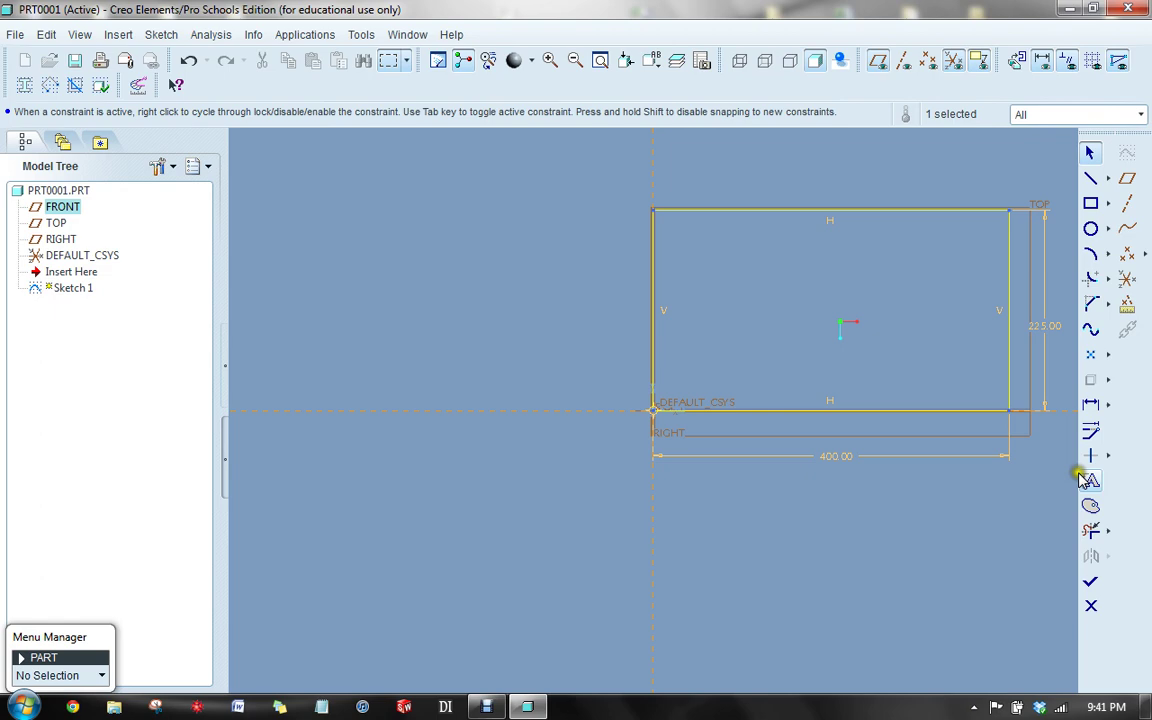
{"action": "left_click", "coordinate": [1091, 581]}
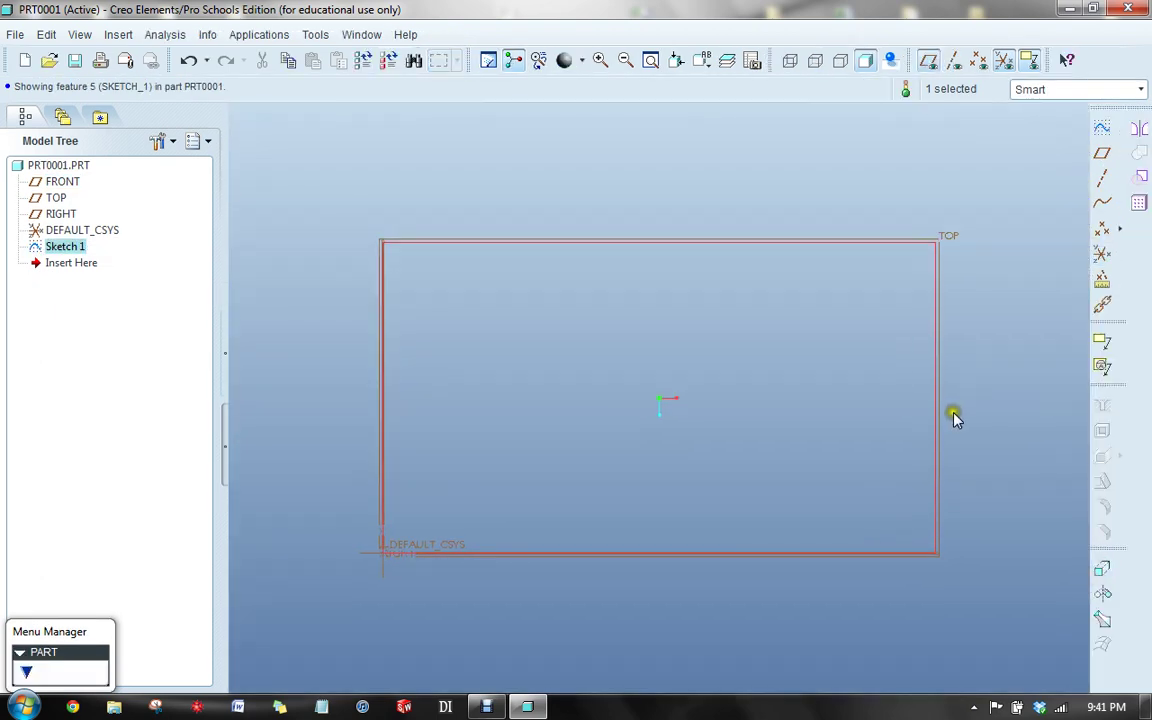
Extrude Sketch 1 to a depth of 50 in the default 3D view.
{"action": "key", "text": "ctrl+d"}
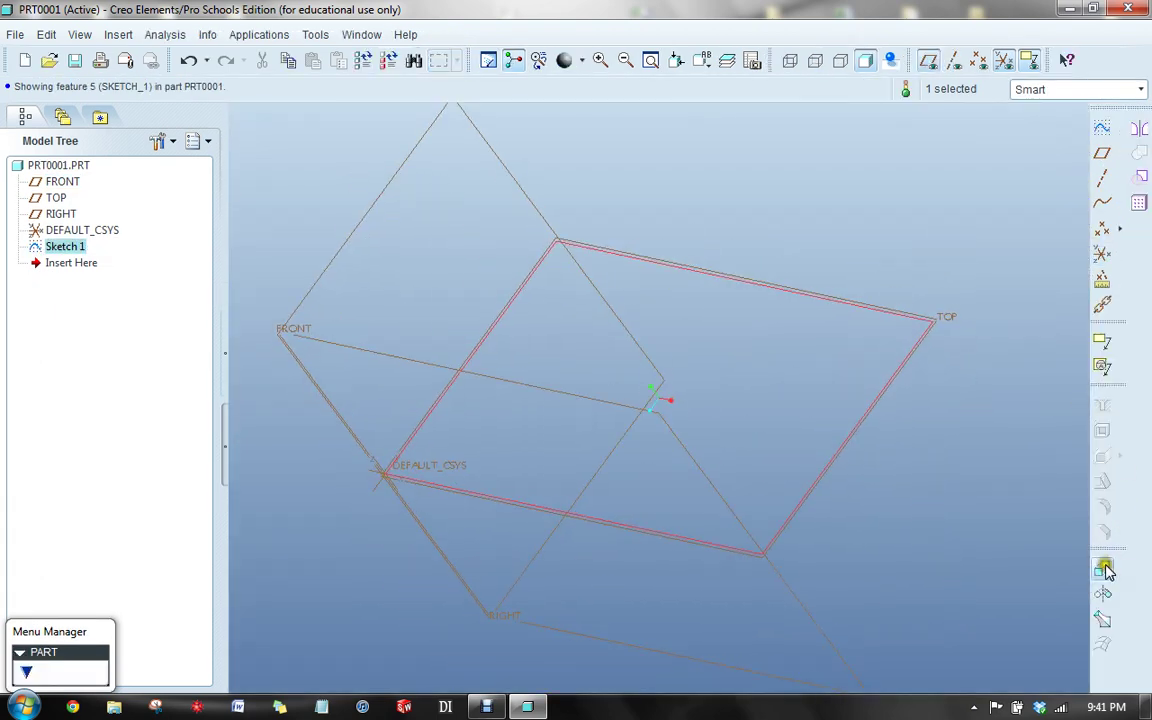
{"action": "left_click", "coordinate": [1102, 568]}
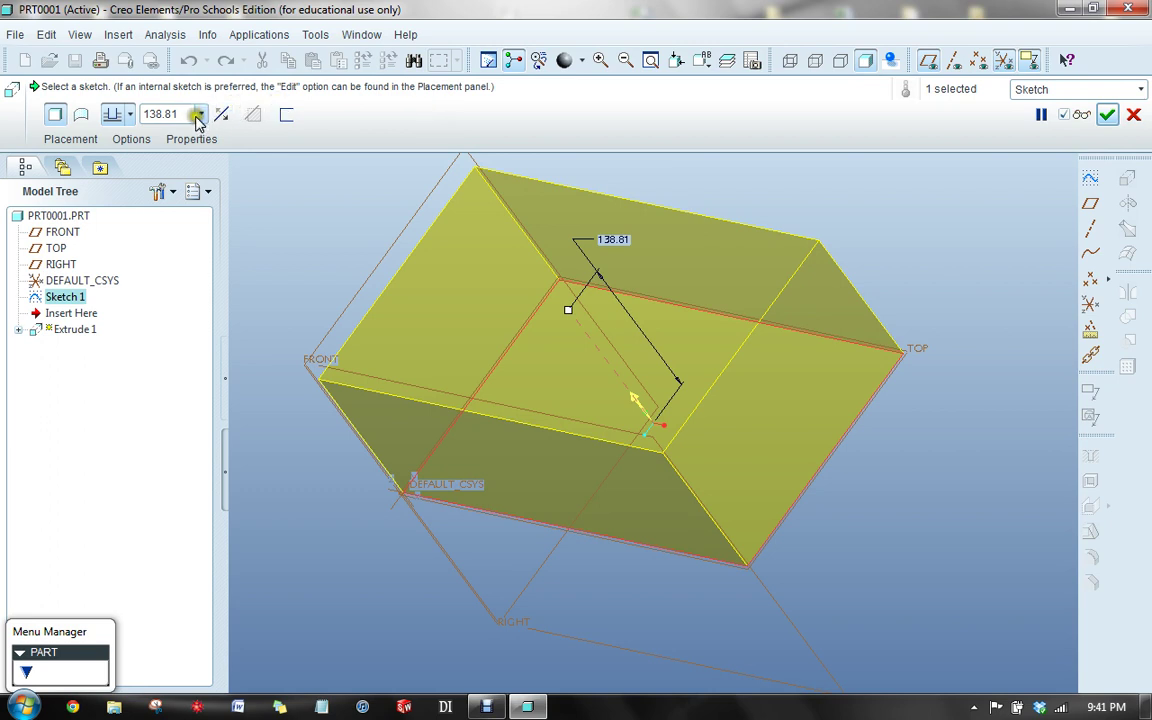
{"action": "double_click", "coordinate": [160, 112]}
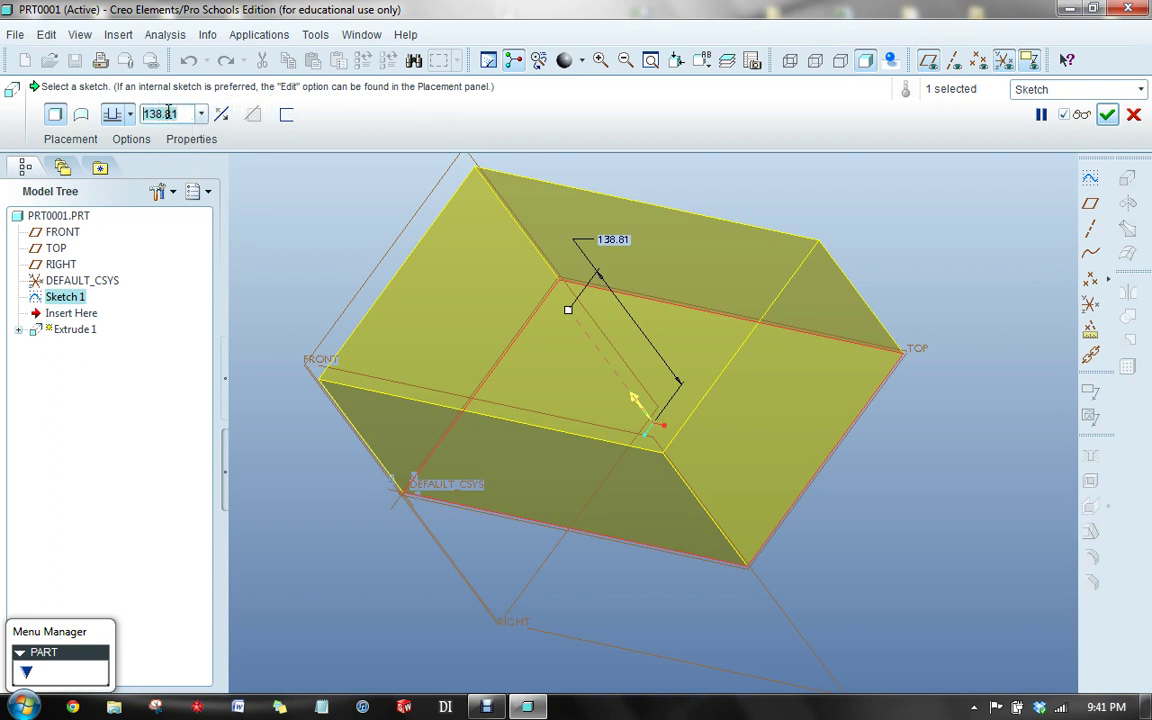
{"action": "type", "text": "50"}
{"action": "key", "text": "Return"}
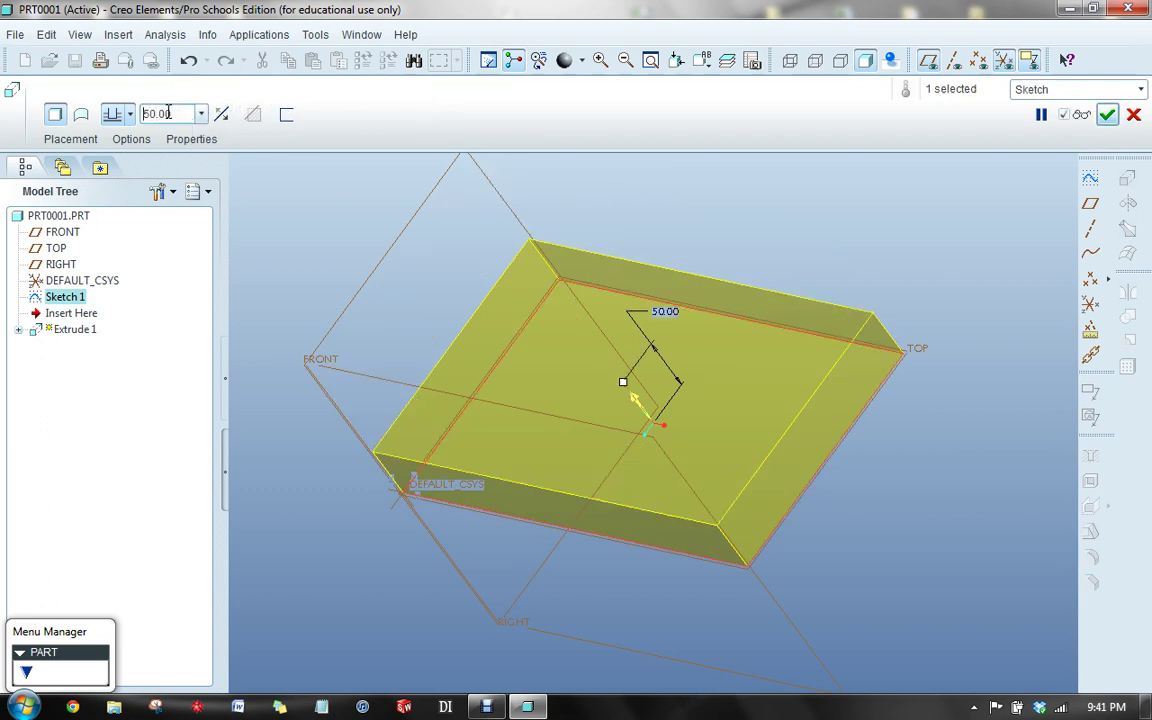
{"action": "left_click", "coordinate": [1107, 114]}
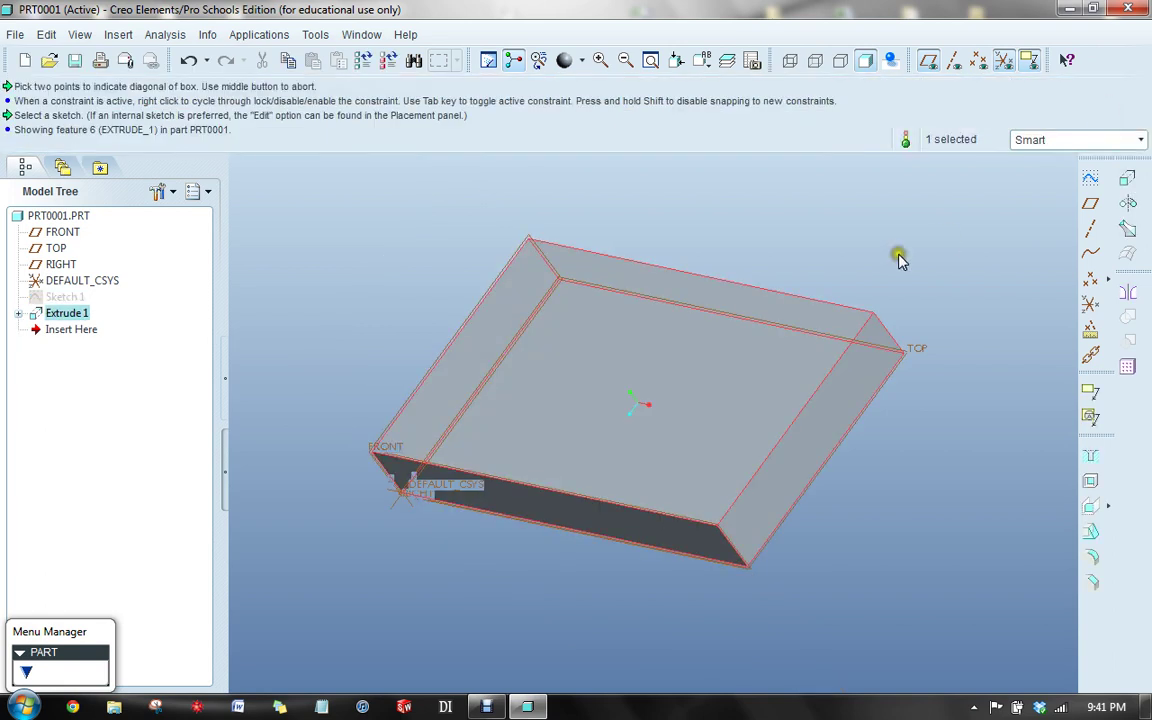
Hide datum planes and coordinate systems, then orbit the plate.
{"action": "left_click", "coordinate": [928, 60]}
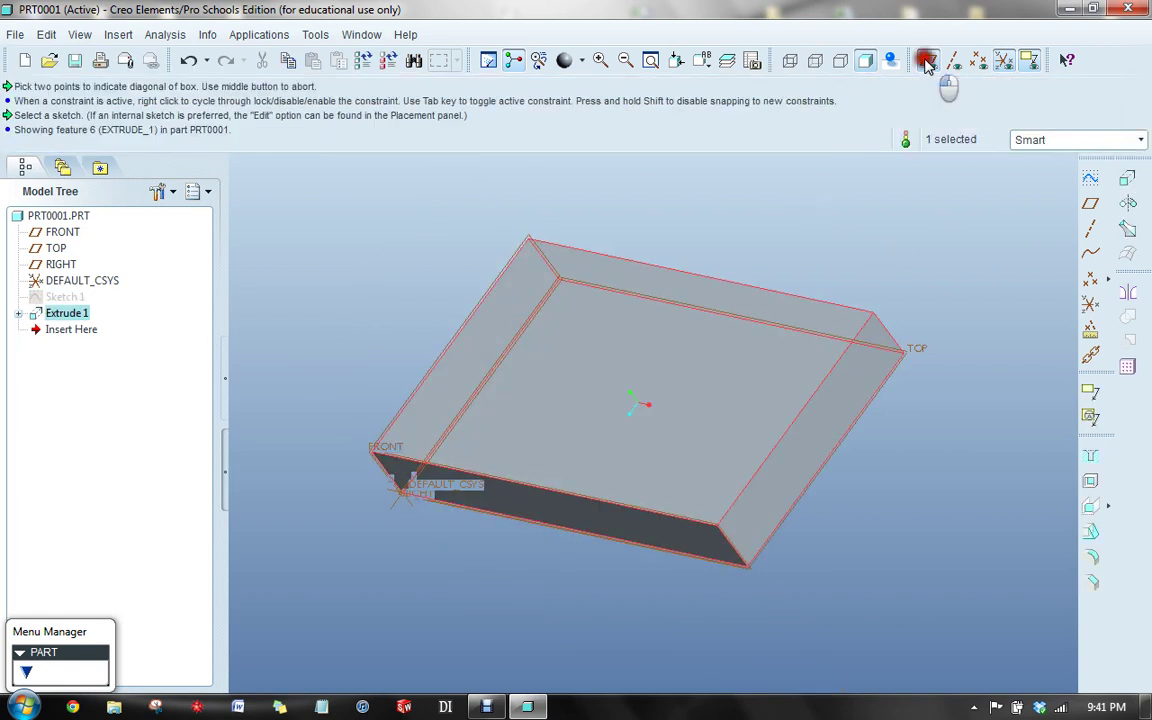
{"action": "left_click", "coordinate": [1003, 60]}
{"action": "left_click", "coordinate": [830, 262]}
{"action": "mouse_move", "coordinate": [828, 252]}
{"action": "middle_mouse_down"}
{"action": "mouse_move", "coordinate": [836, 216]}
{"action": "mouse_move", "coordinate": [877, 242]}
{"action": "mouse_move", "coordinate": [794, 286]}
{"action": "mouse_move", "coordinate": [877, 265]}
{"action": "mouse_move", "coordinate": [856, 262]}
{"action": "mouse_move", "coordinate": [848, 283]}
{"action": "middle_mouse_up"}
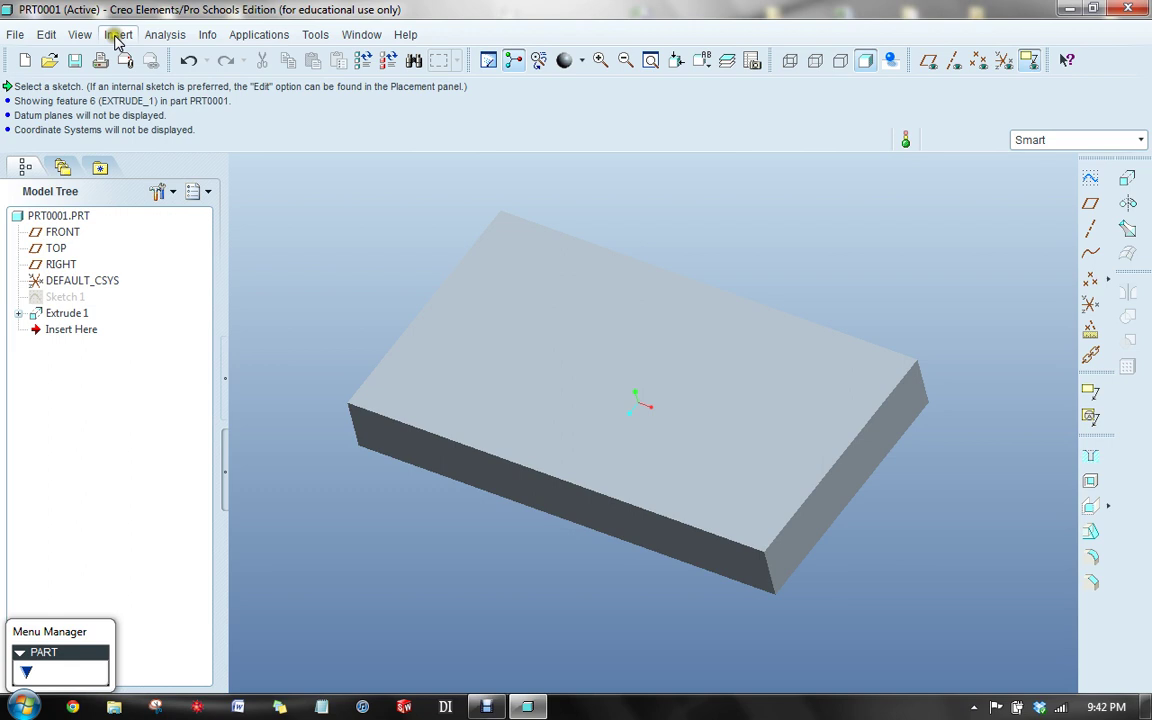
Insert a Sweep > Protrusion and choose Sketch Traj for its trajectory.
{"action": "left_click", "coordinate": [116, 36]}
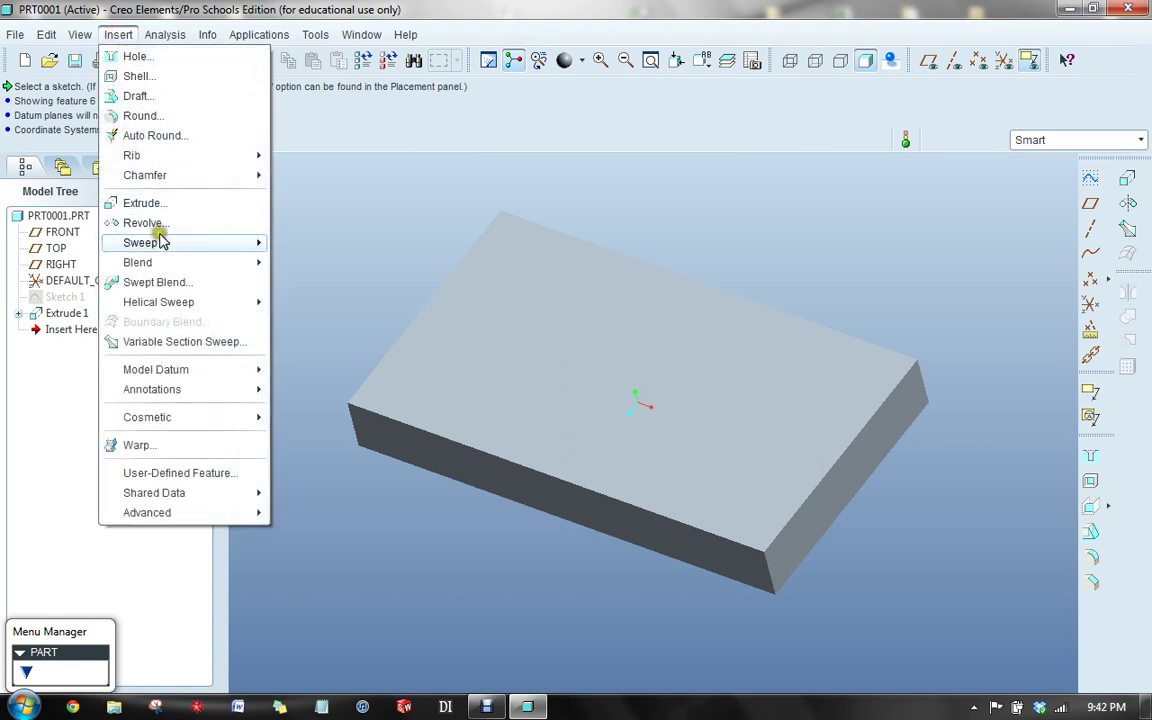
{"action": "mouse_move", "coordinate": [158, 243]}
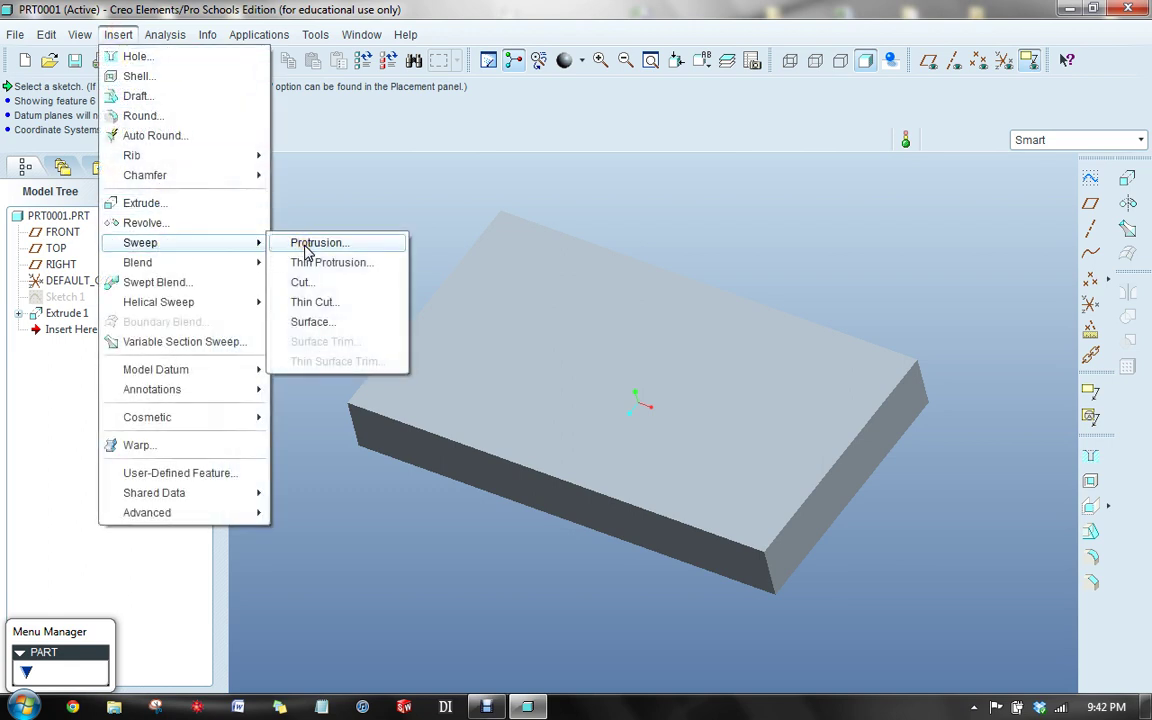
{"action": "left_click", "coordinate": [306, 243]}
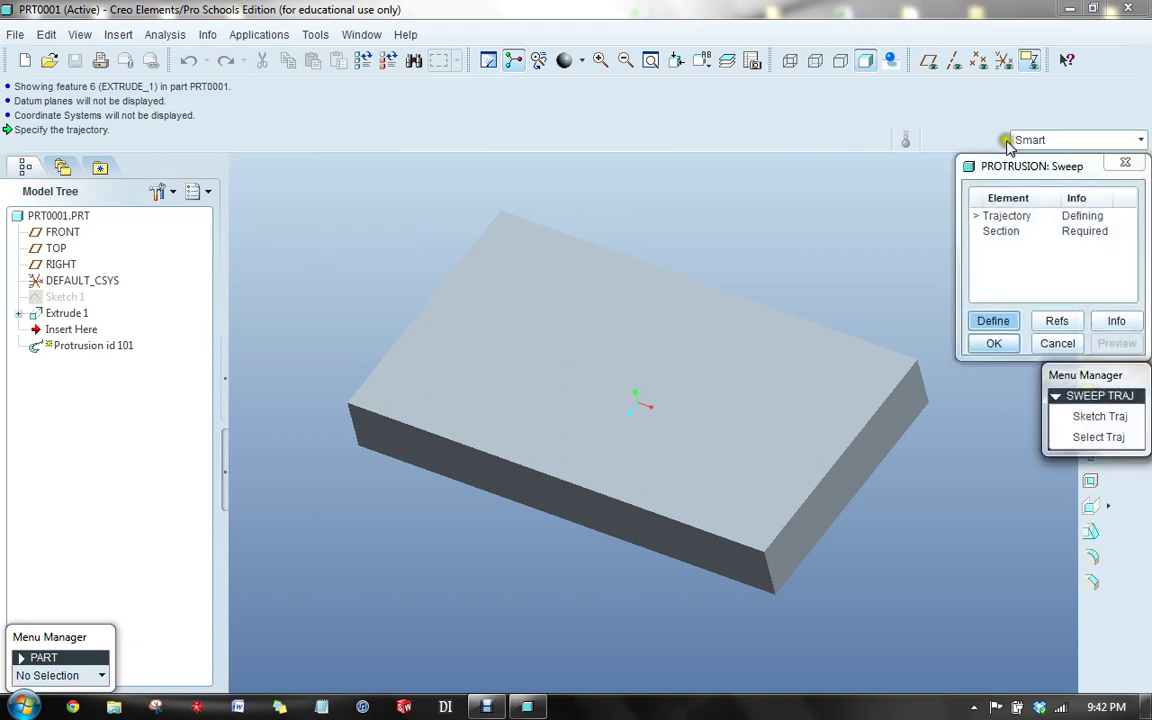
{"action": "left_click_drag", "start_coordinate": [1045, 178], "coordinate": [1027, 57]}
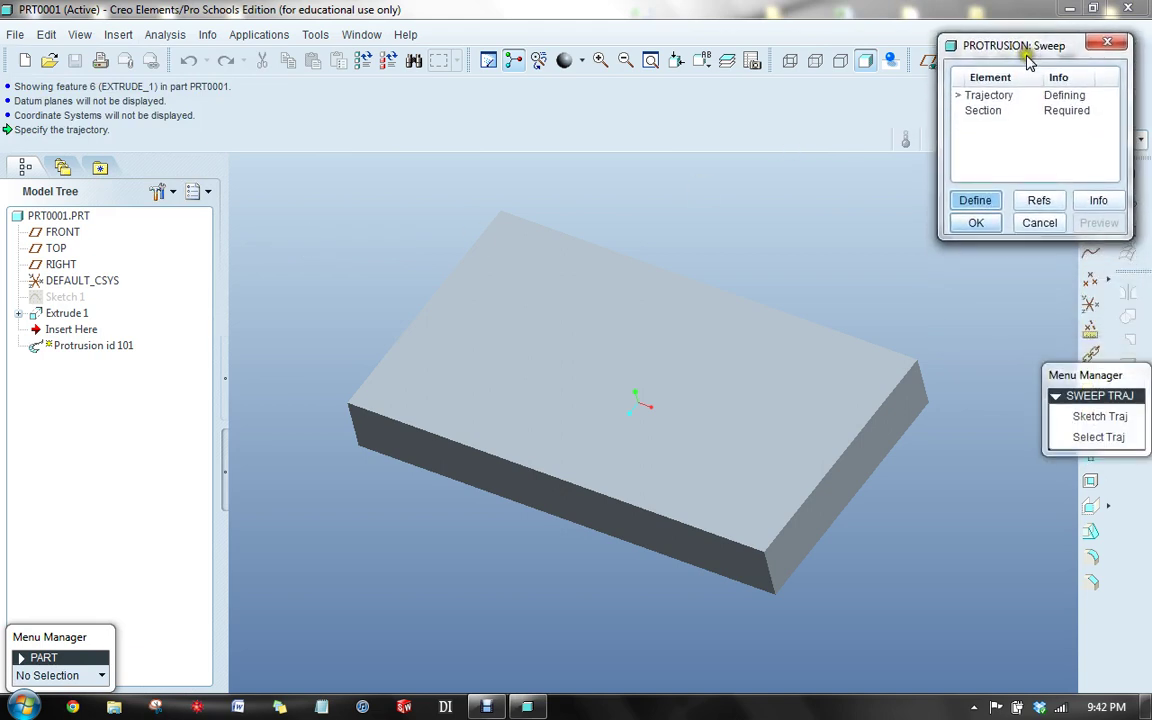
{"action": "left_click_drag", "start_coordinate": [1088, 387], "coordinate": [861, 54]}
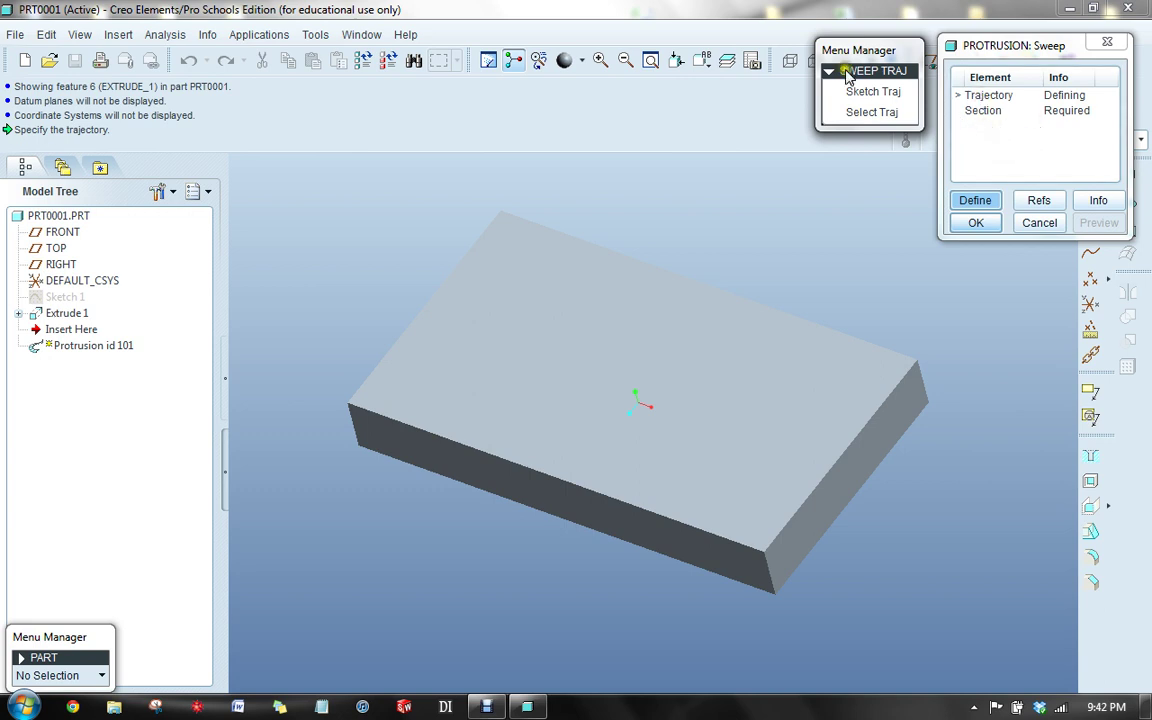
{"action": "left_click", "coordinate": [886, 118]}
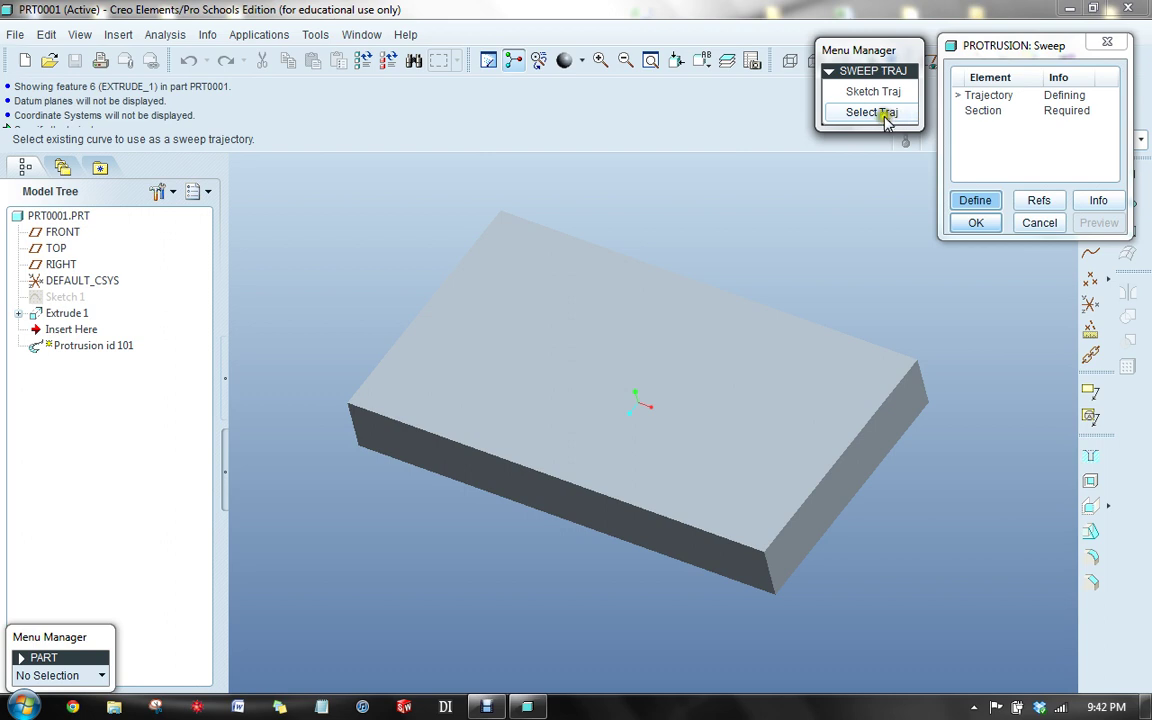
{"action": "left_click", "coordinate": [870, 94]}
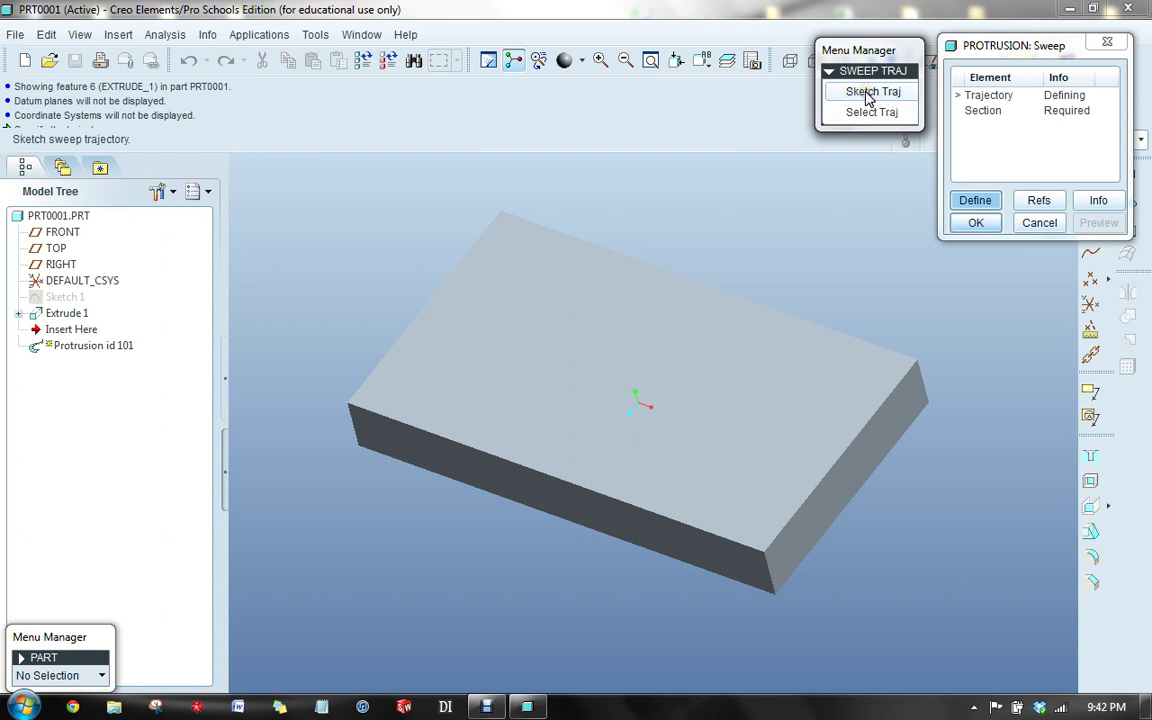
Use the plate's top face as the trajectory plane, with the default direction and orientation.
{"action": "left_click", "coordinate": [872, 97]}
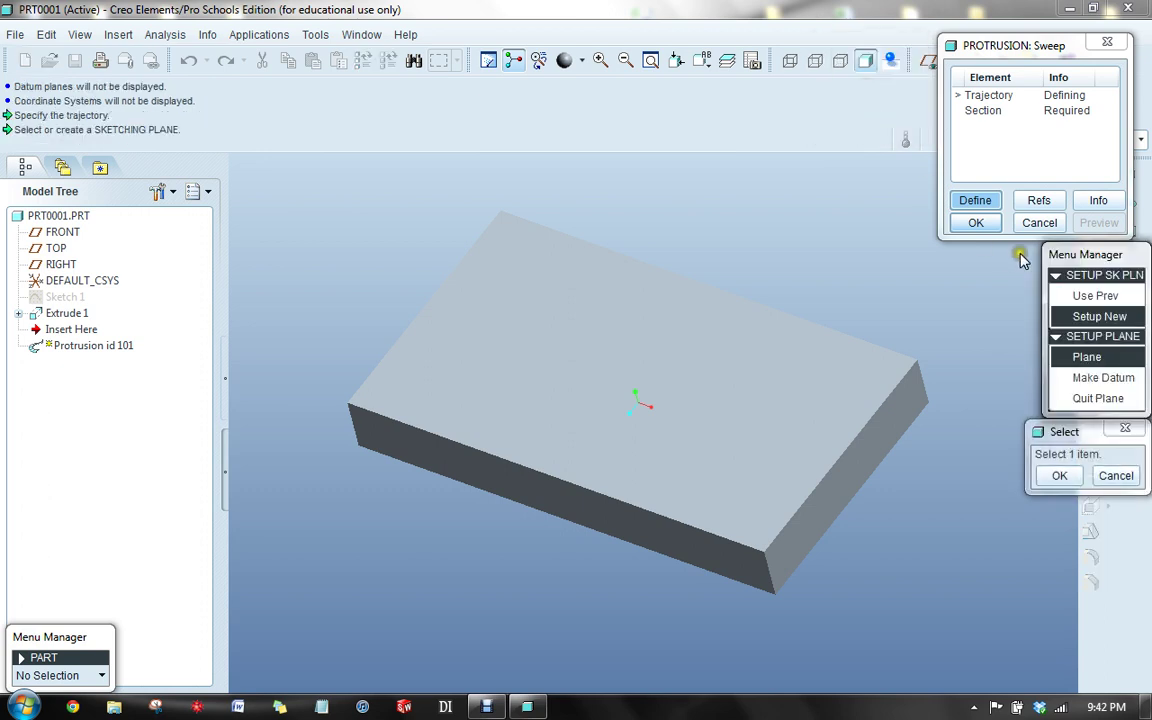
{"action": "left_click_drag", "start_coordinate": [1072, 260], "coordinate": [860, 58]}
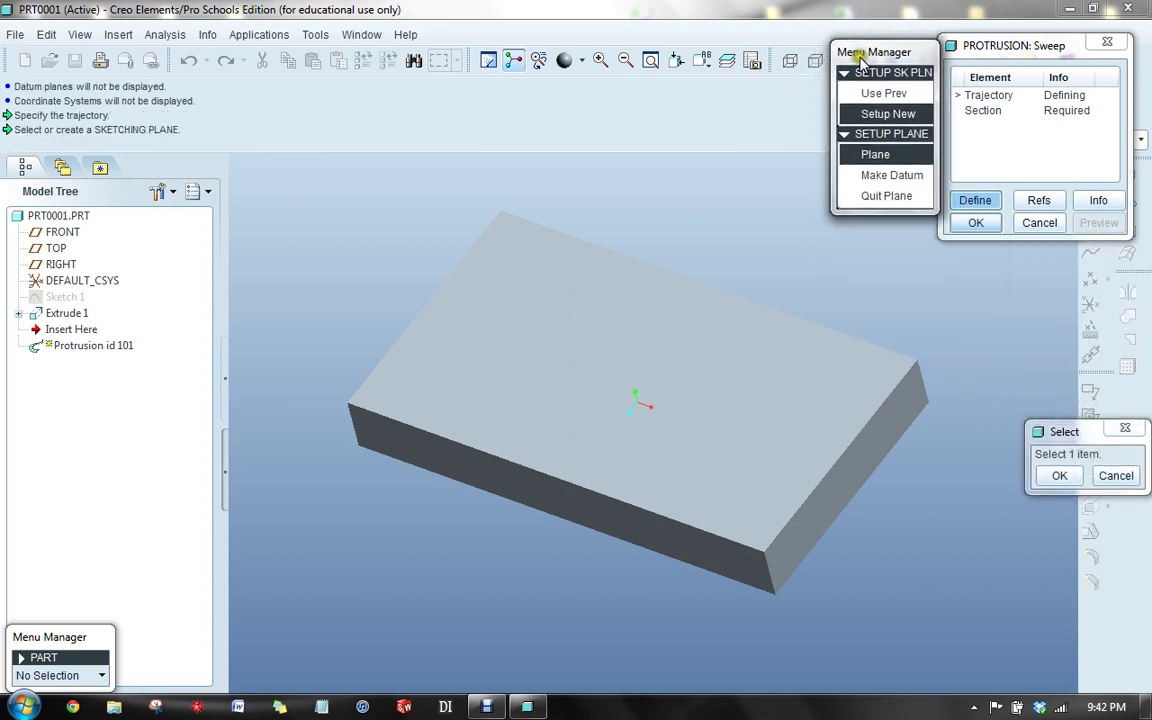
{"action": "left_click_drag", "start_coordinate": [1056, 428], "coordinate": [764, 67]}
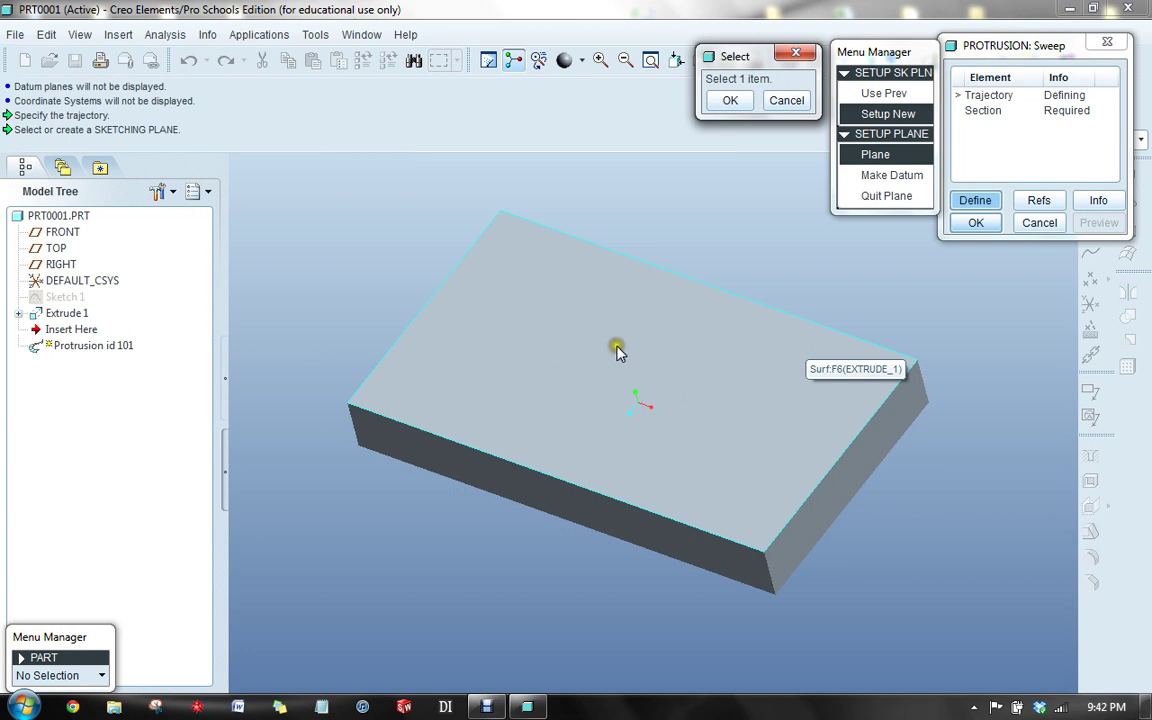
{"action": "left_click", "coordinate": [645, 379]}
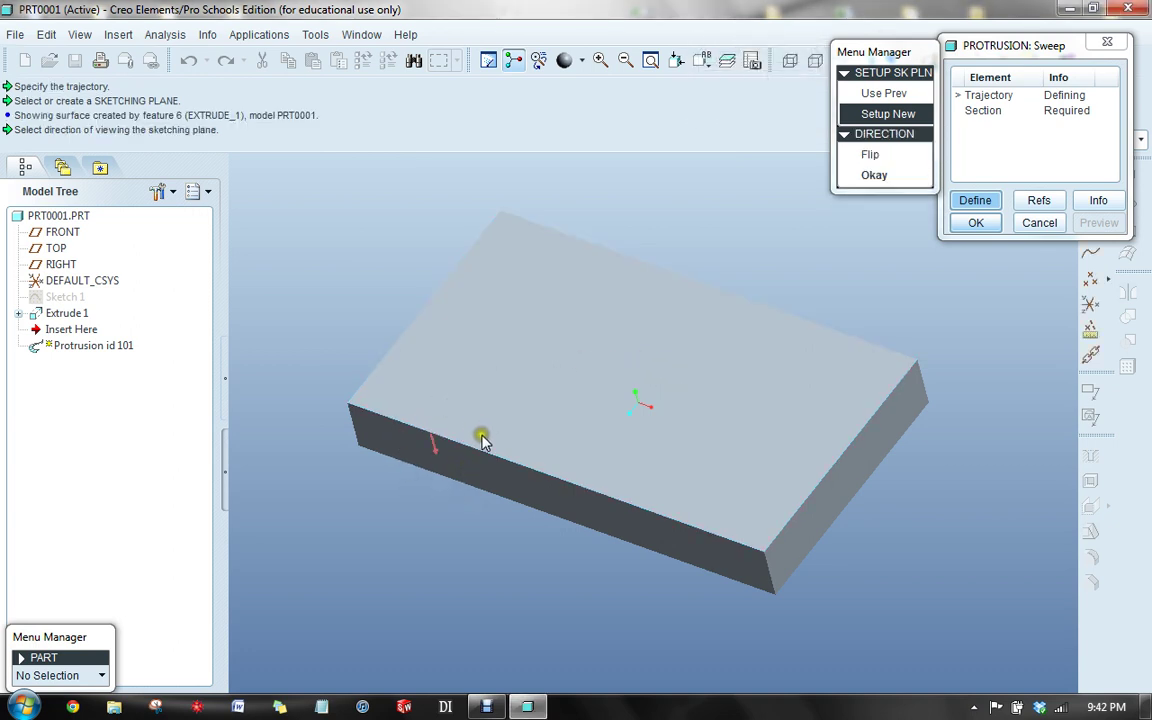
{"action": "left_click", "coordinate": [874, 177]}
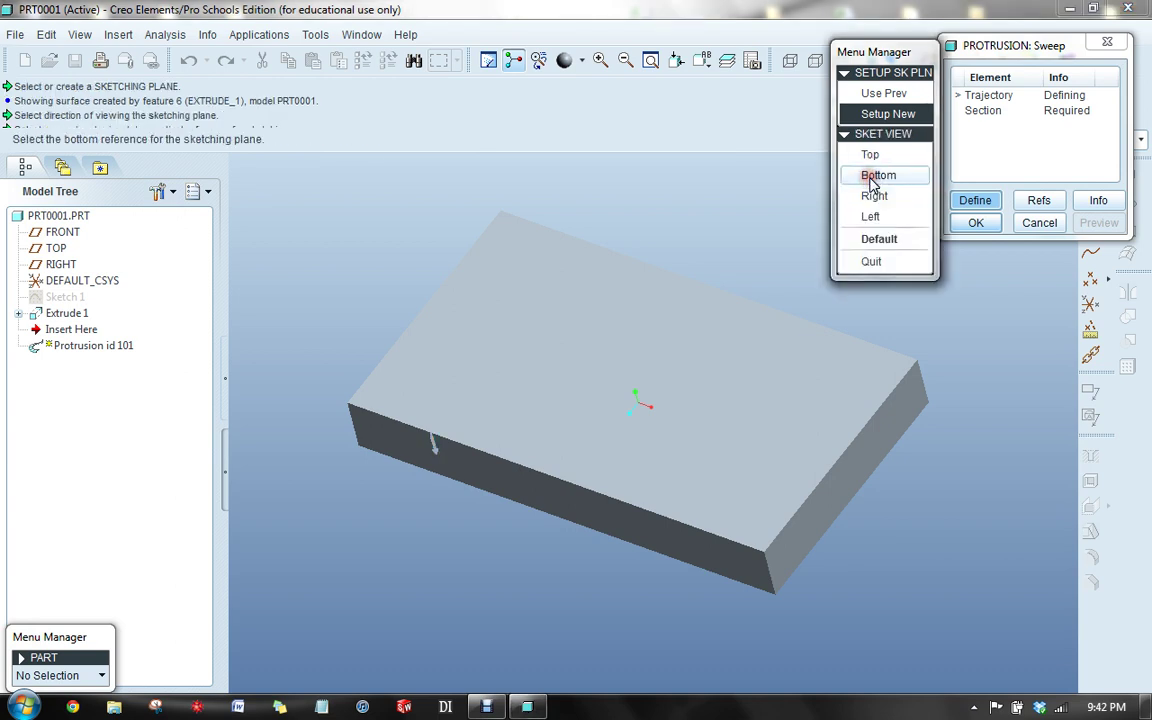
{"action": "left_click", "coordinate": [875, 241]}
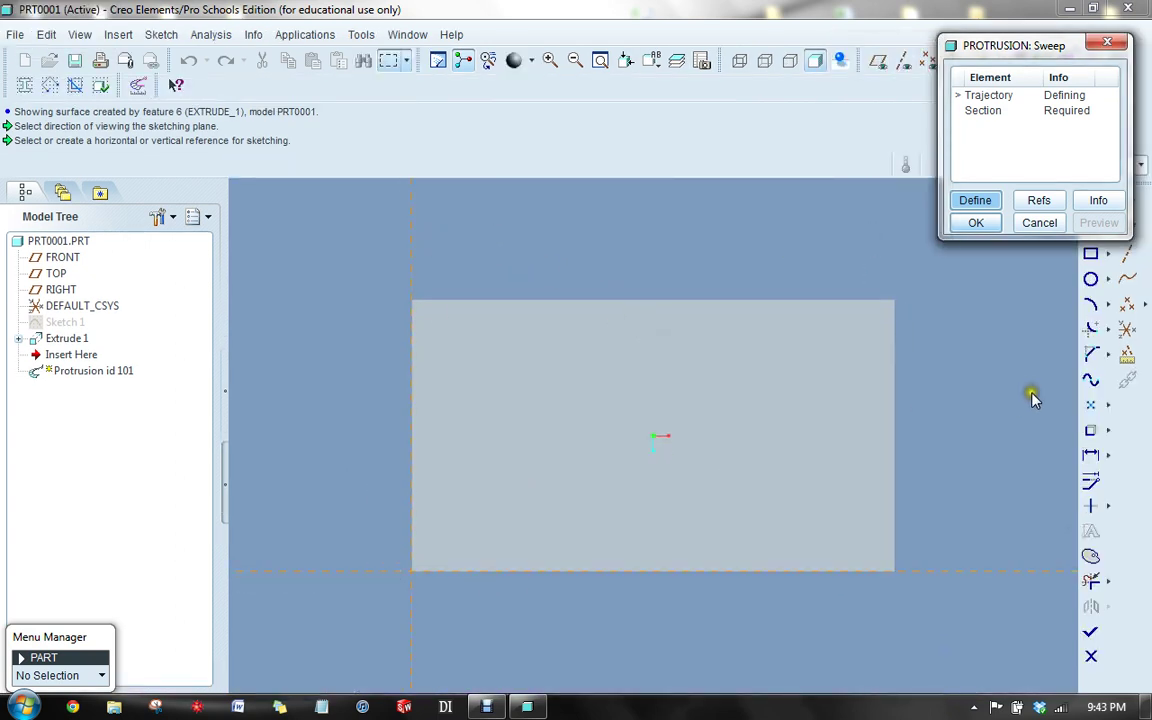
Draw the top straight run across the plate with a semicircular bend at its right end.
{"action": "left_click_drag", "start_coordinate": [1042, 47], "coordinate": [887, 46]}
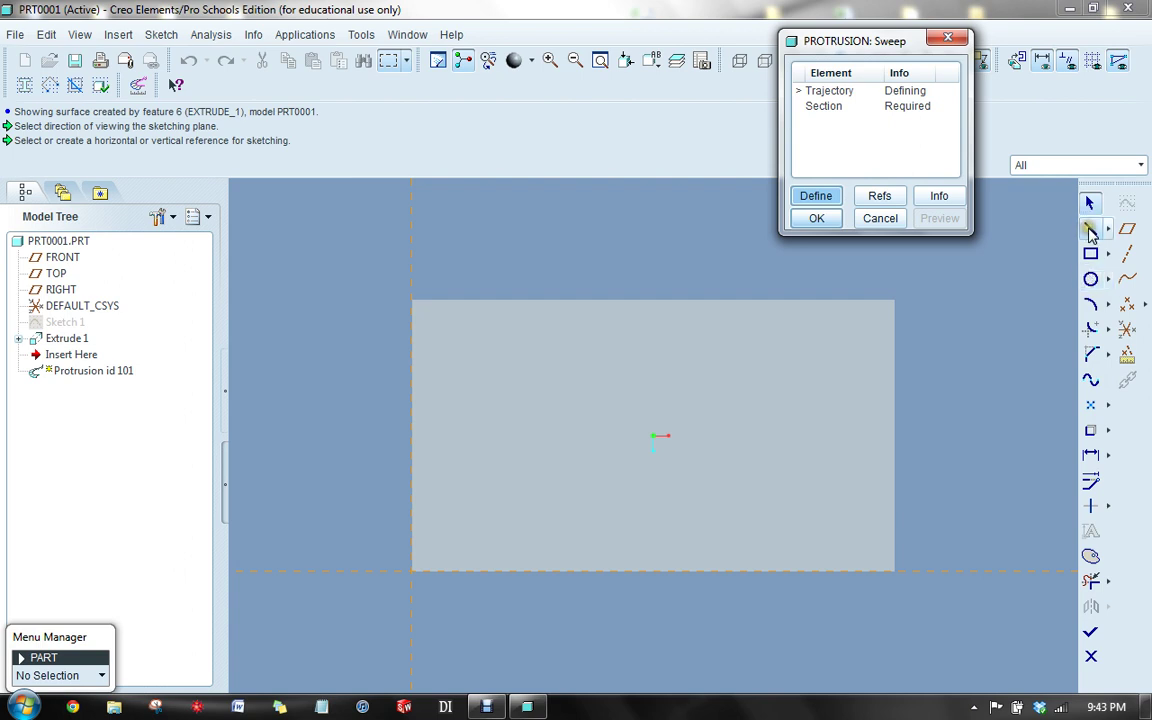
{"action": "left_click", "coordinate": [1090, 229]}
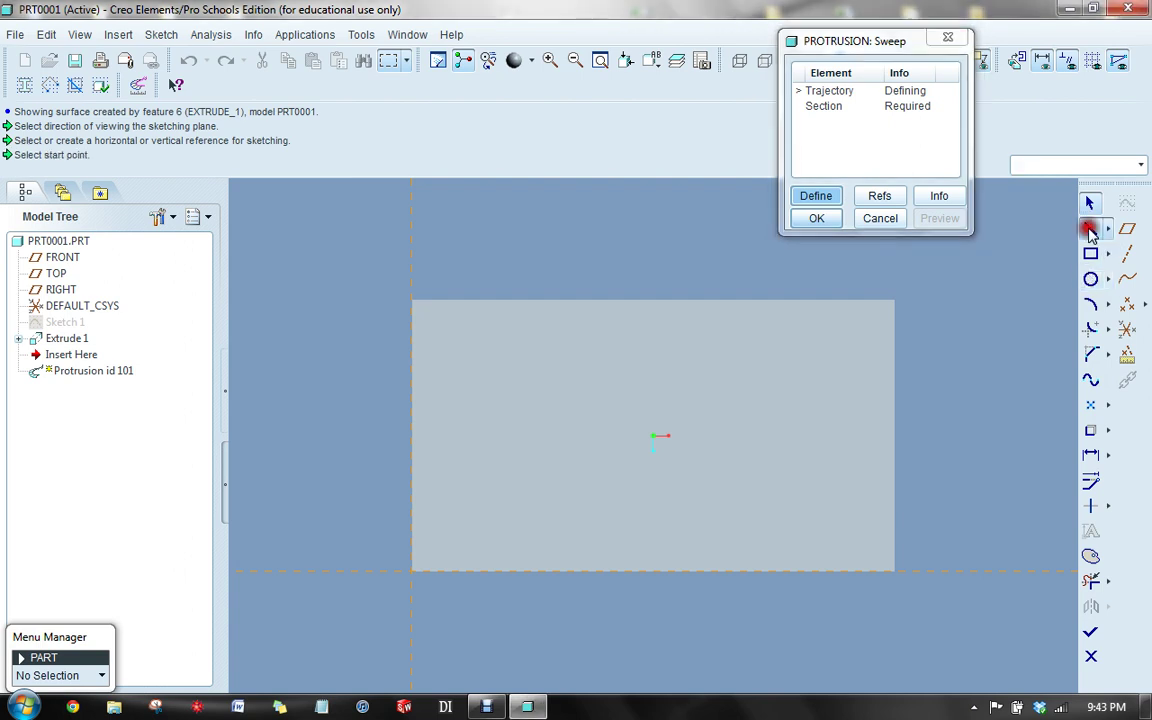
{"action": "left_click", "coordinate": [412, 347]}
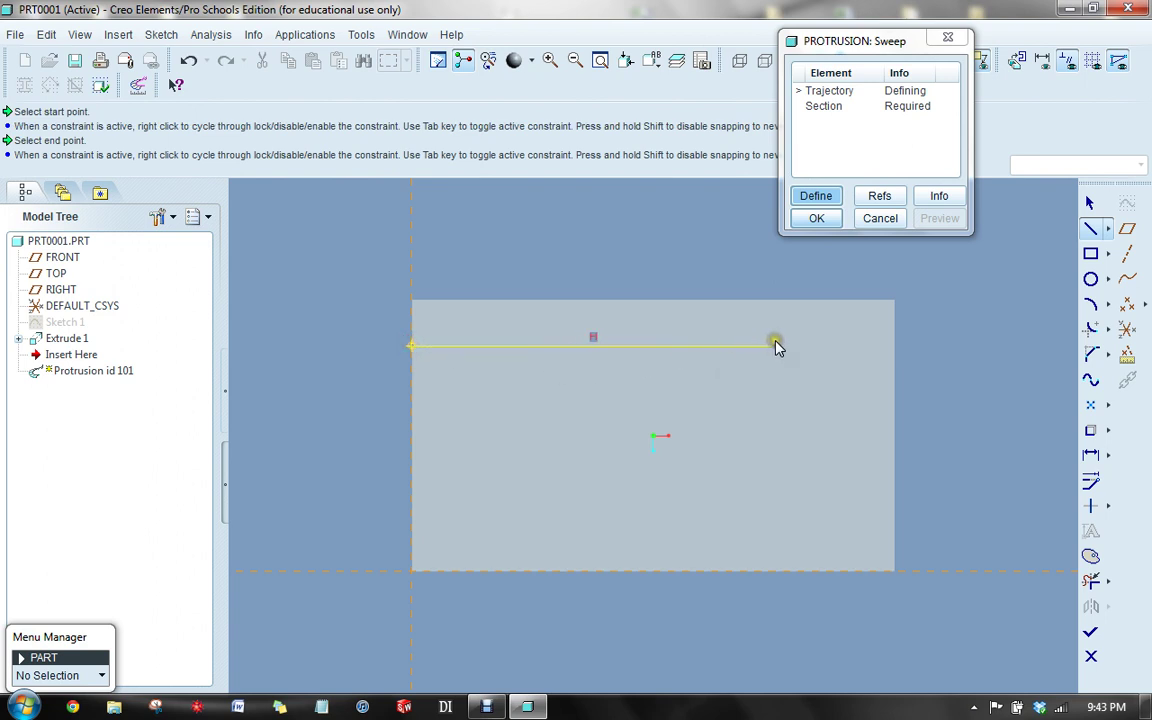
{"action": "left_click", "coordinate": [819, 346]}
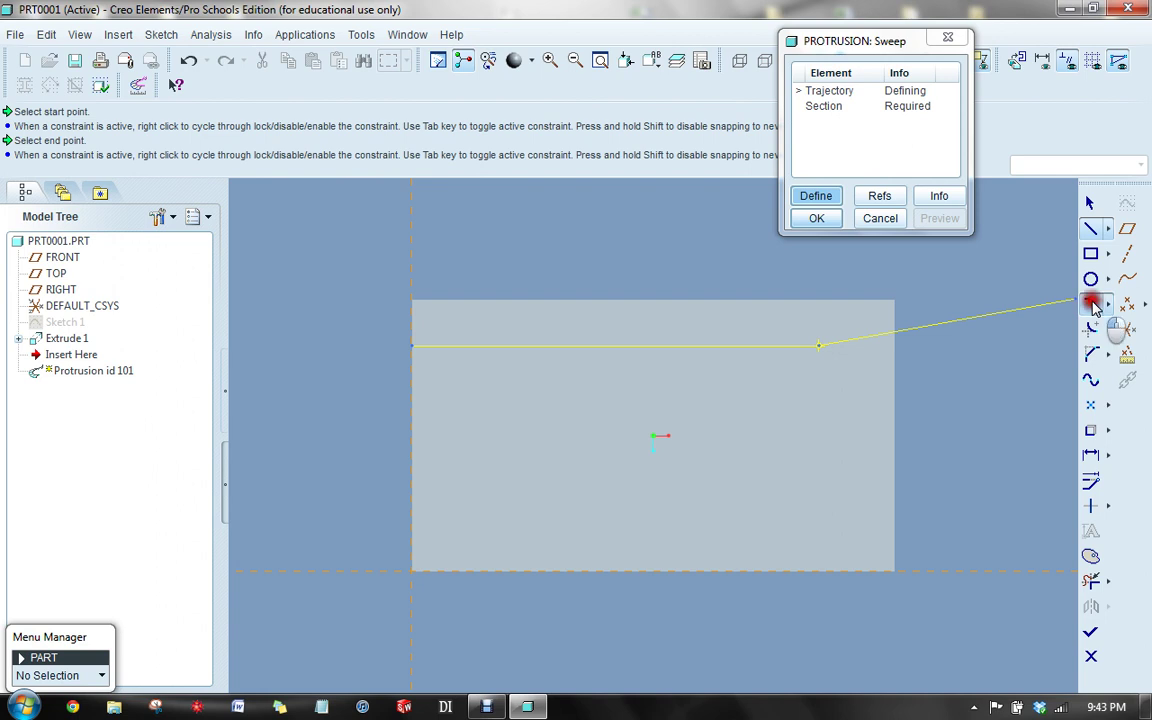
{"action": "left_click", "coordinate": [1091, 304]}
{"action": "left_click", "coordinate": [819, 347]}
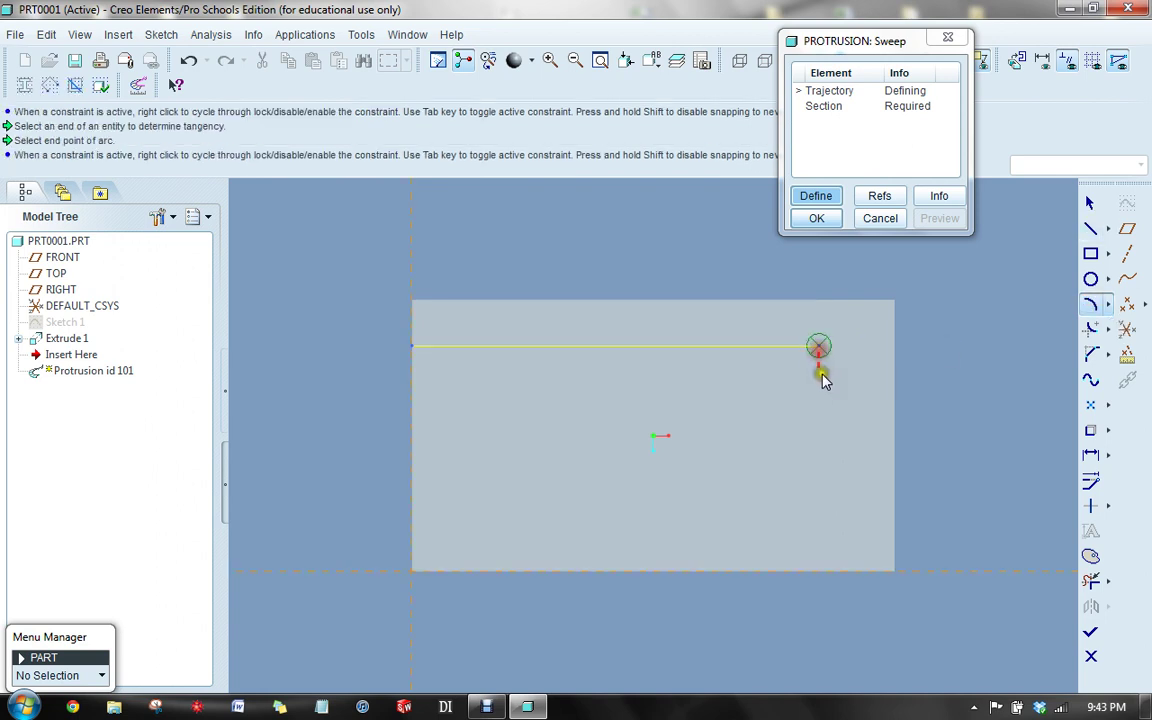
{"action": "left_click", "coordinate": [819, 403]}
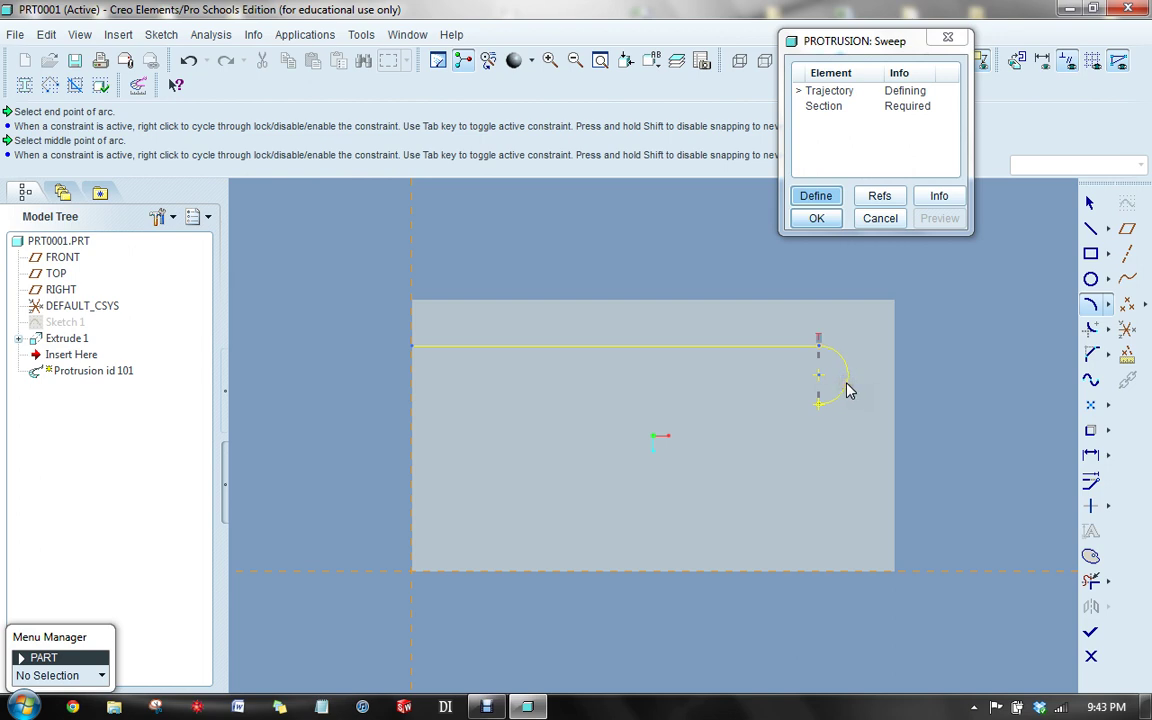
{"action": "left_click", "coordinate": [845, 386]}
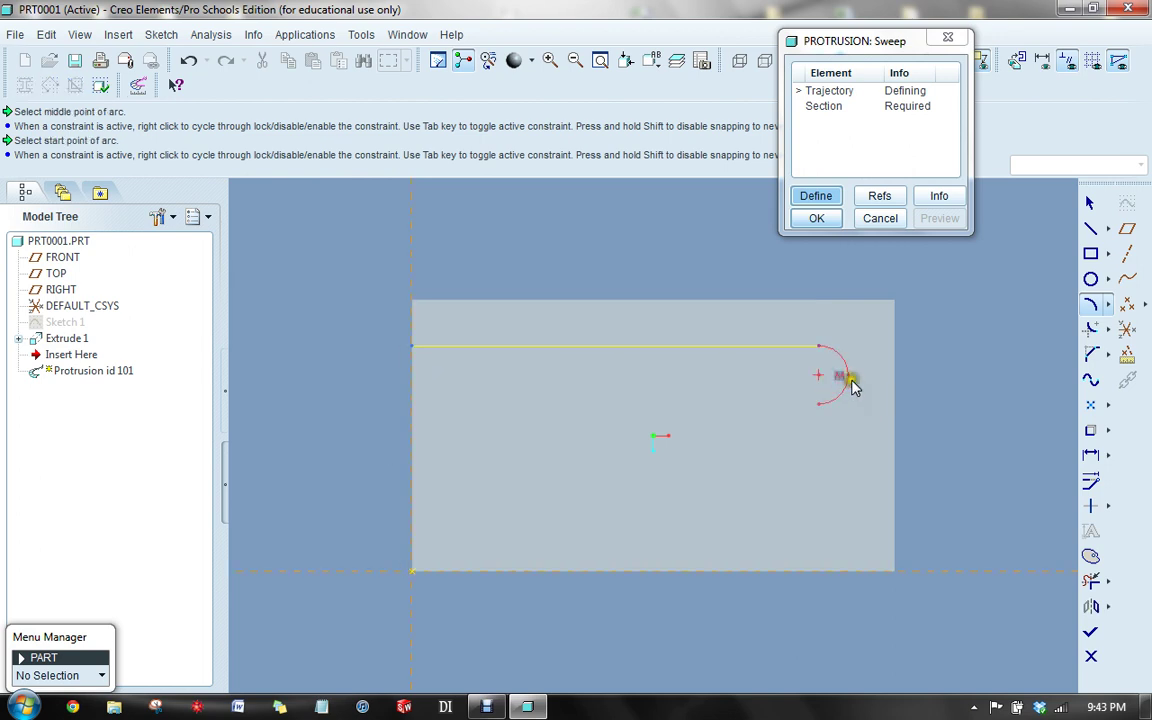
Draw the second run back to the left with a semicircular bend at its left end.
{"action": "left_click", "coordinate": [1091, 228]}
{"action": "left_click", "coordinate": [820, 406]}
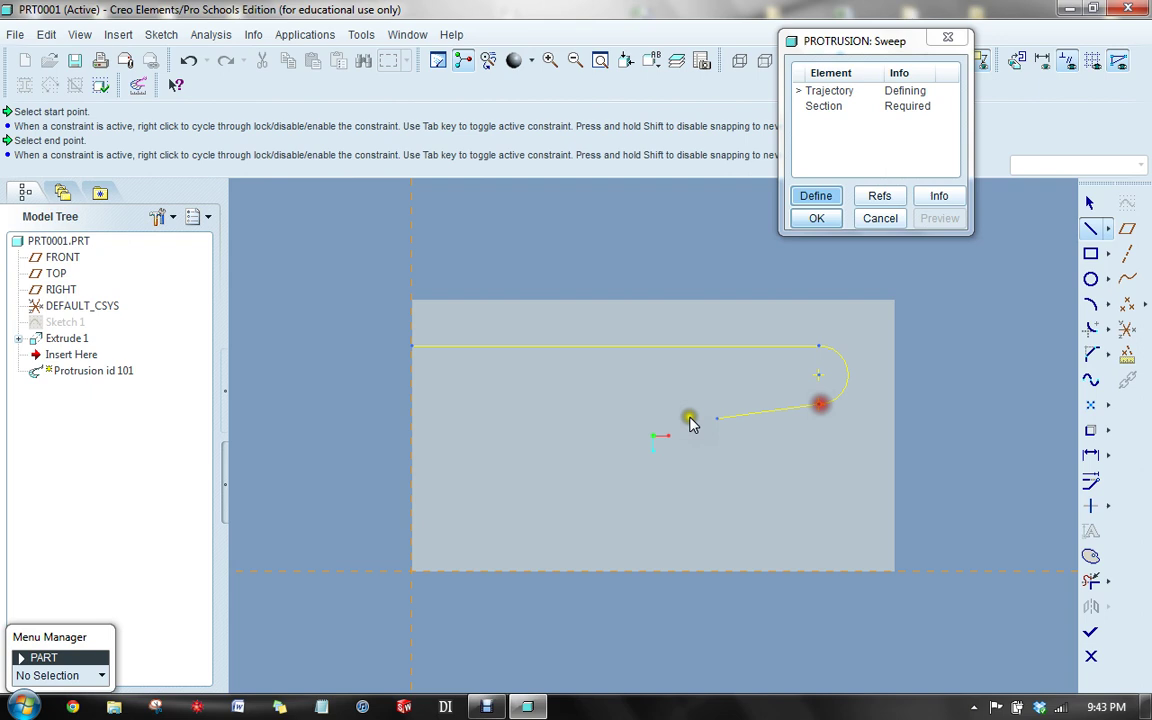
{"action": "left_click", "coordinate": [487, 406]}
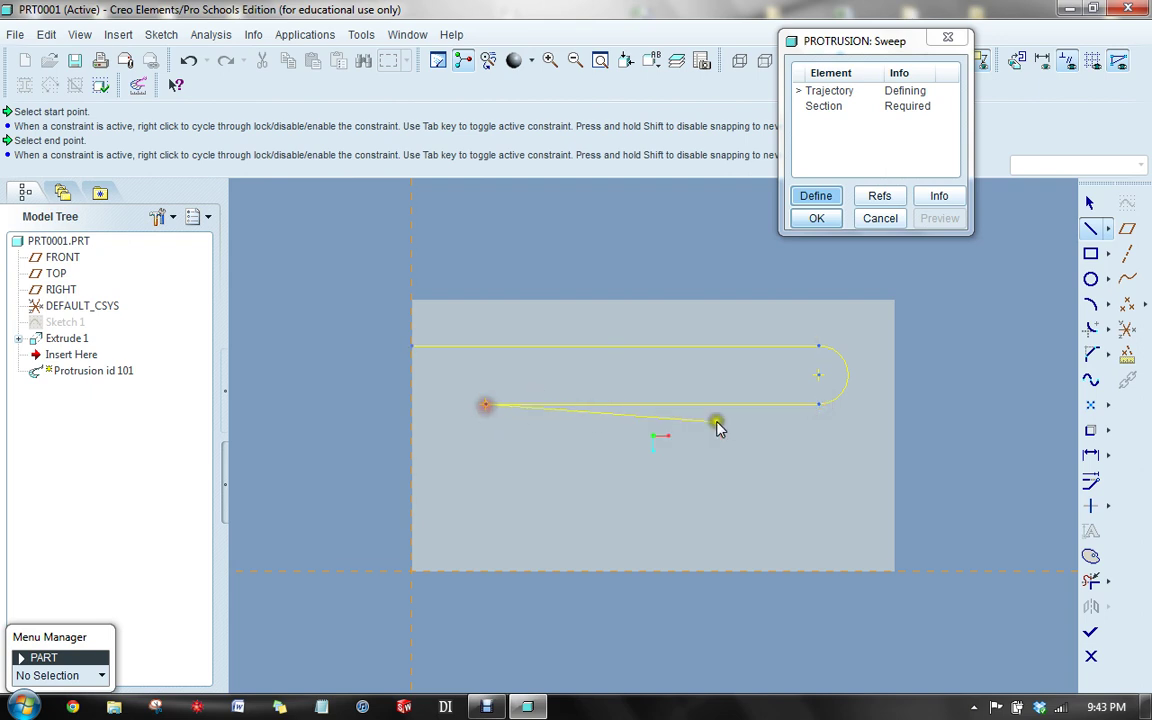
{"action": "left_click", "coordinate": [1091, 306]}
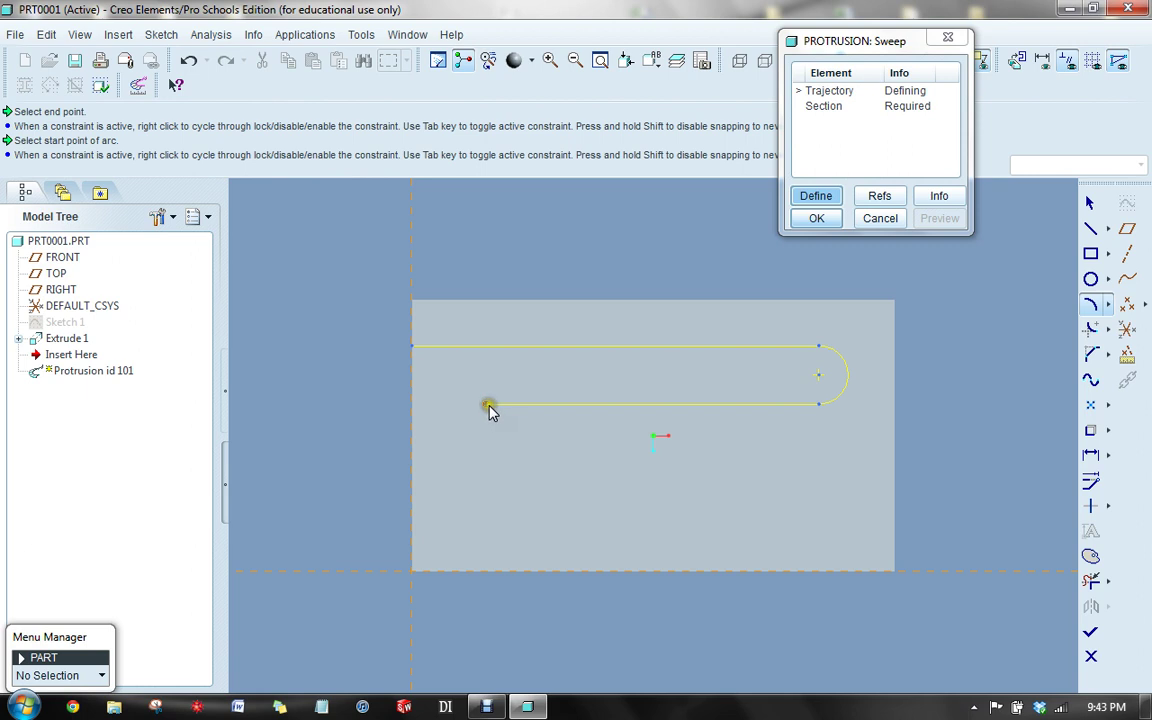
{"action": "left_click", "coordinate": [487, 405]}
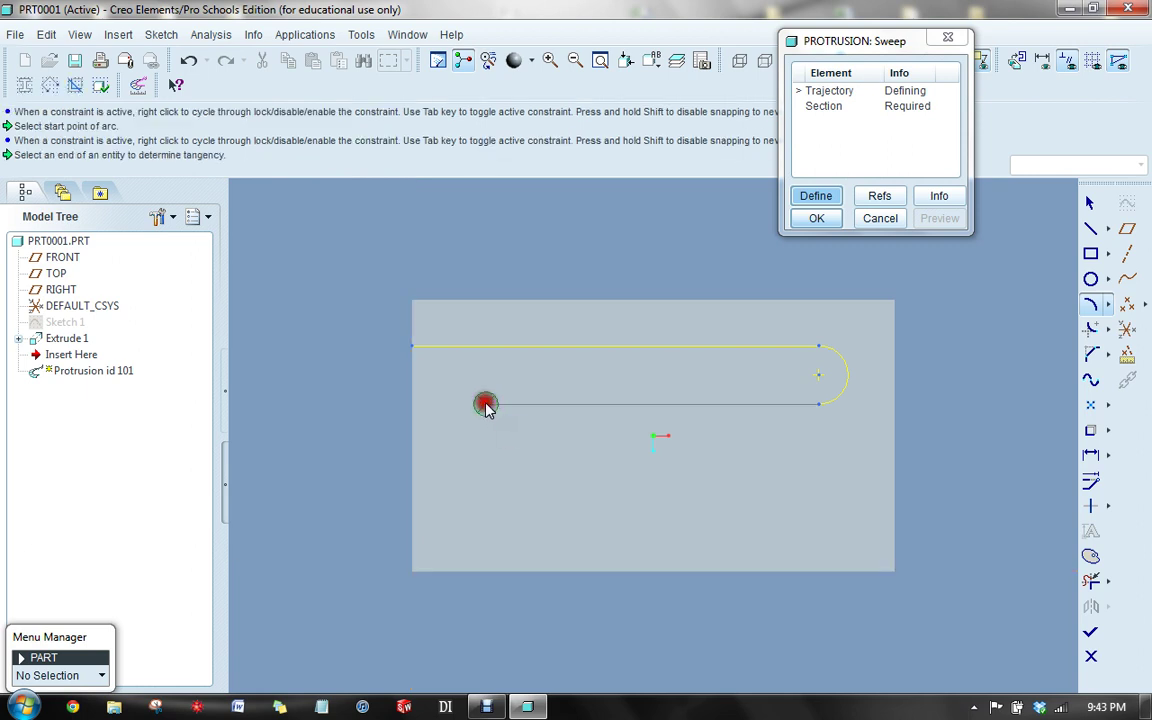
{"action": "left_click", "coordinate": [485, 460]}
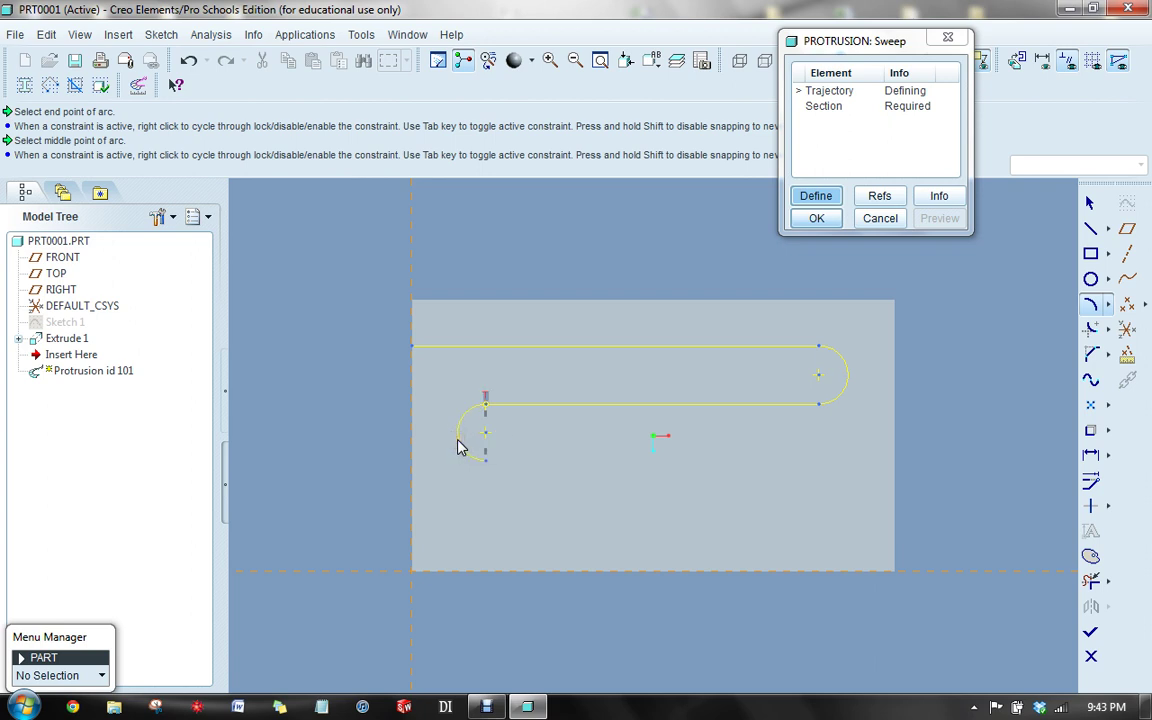
{"action": "left_click", "coordinate": [457, 447]}
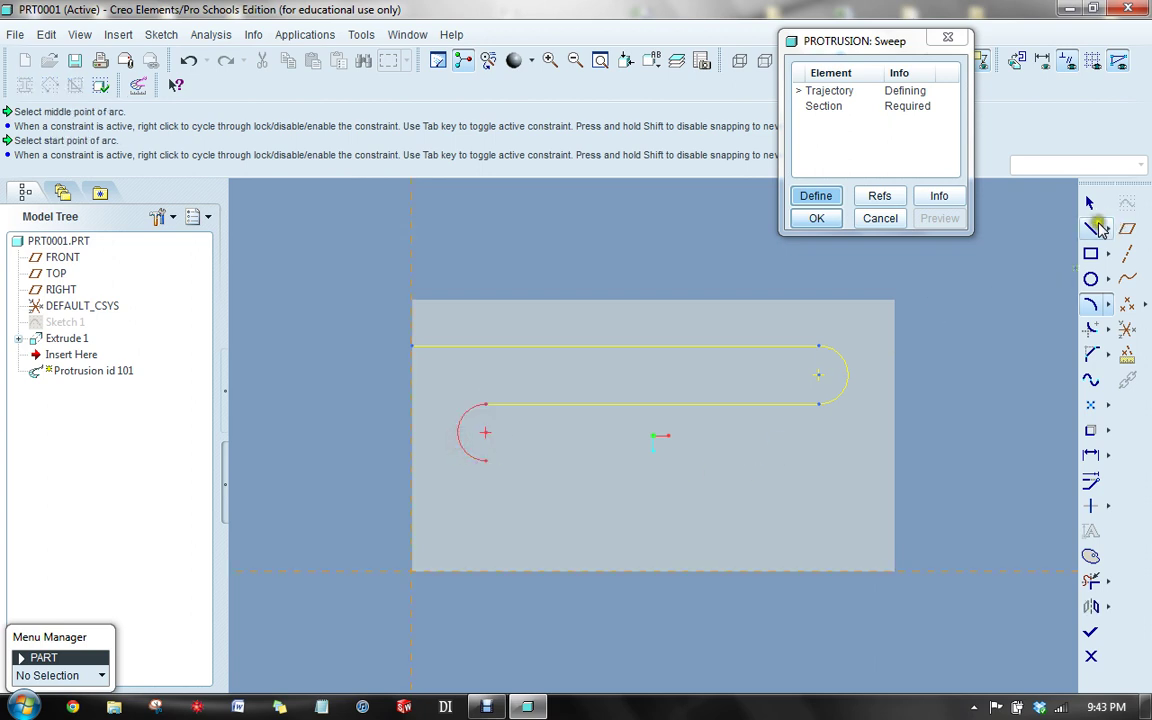
Draw the third run to the right and the lower right semicircular bend.
{"action": "left_click", "coordinate": [1097, 226]}
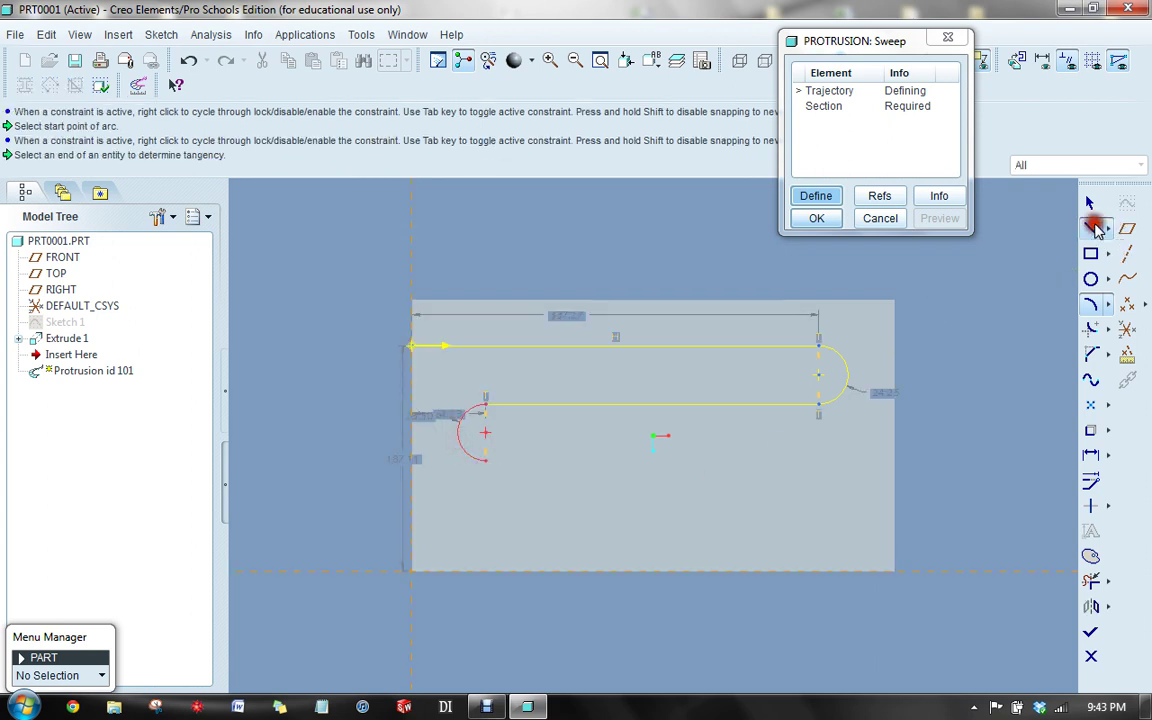
{"action": "left_click", "coordinate": [486, 461]}
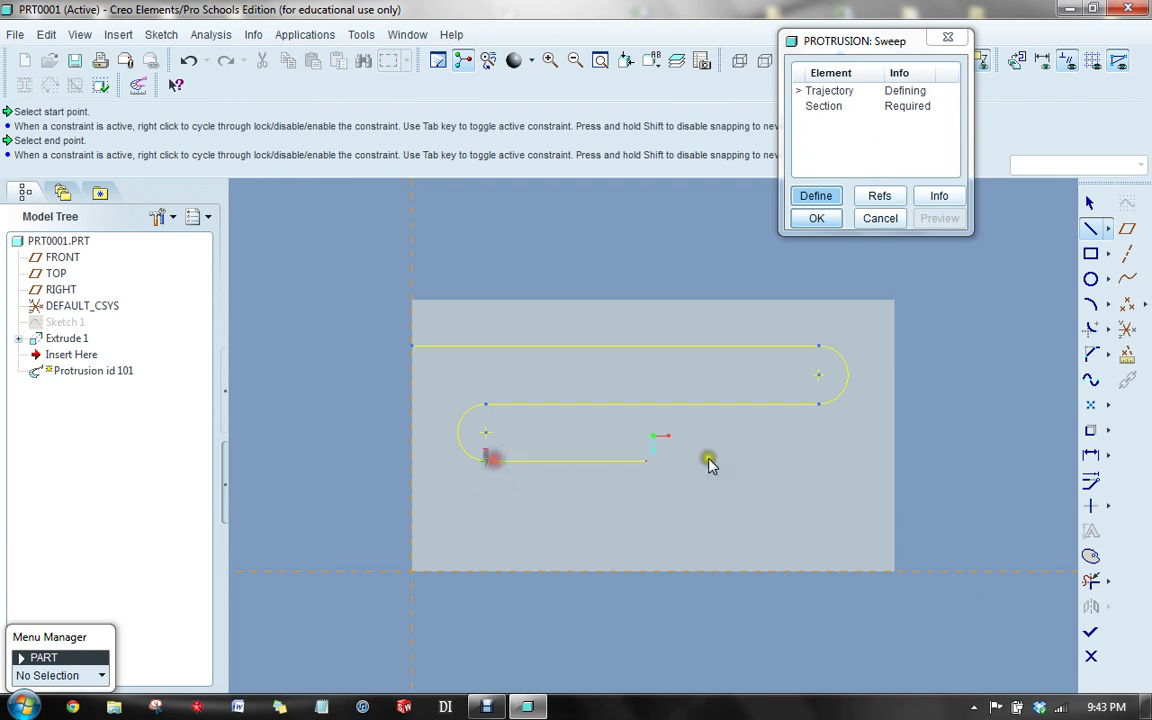
{"action": "left_click", "coordinate": [818, 460]}
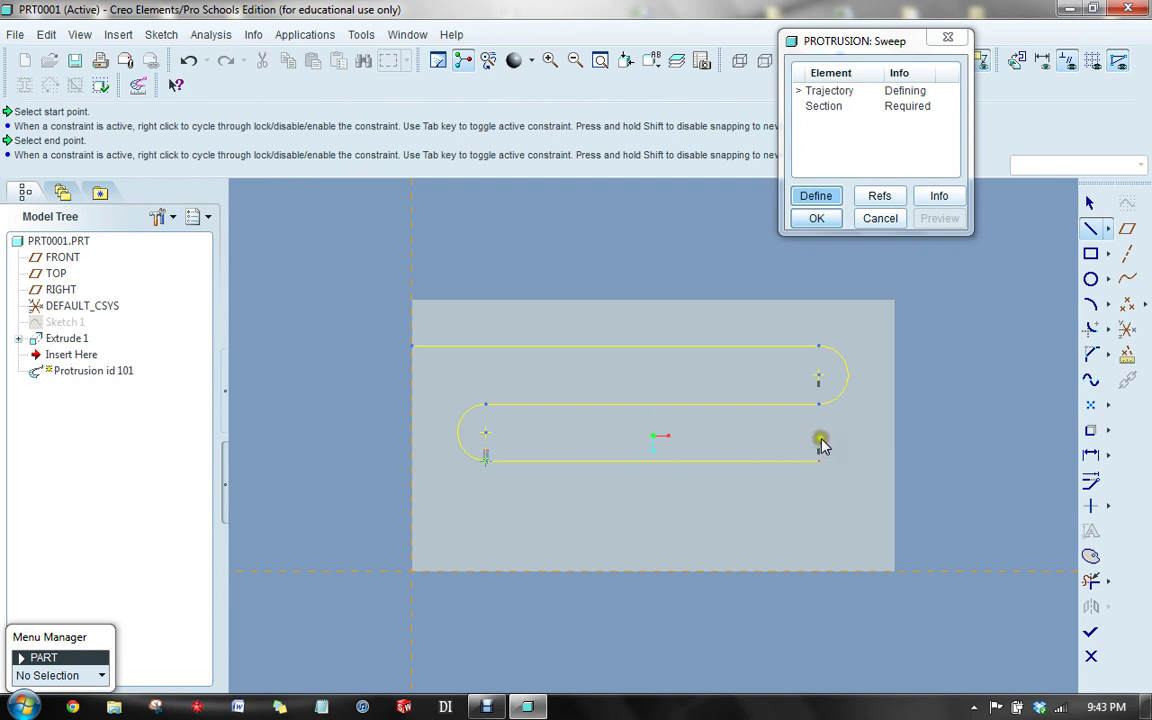
{"action": "left_click", "coordinate": [819, 447]}
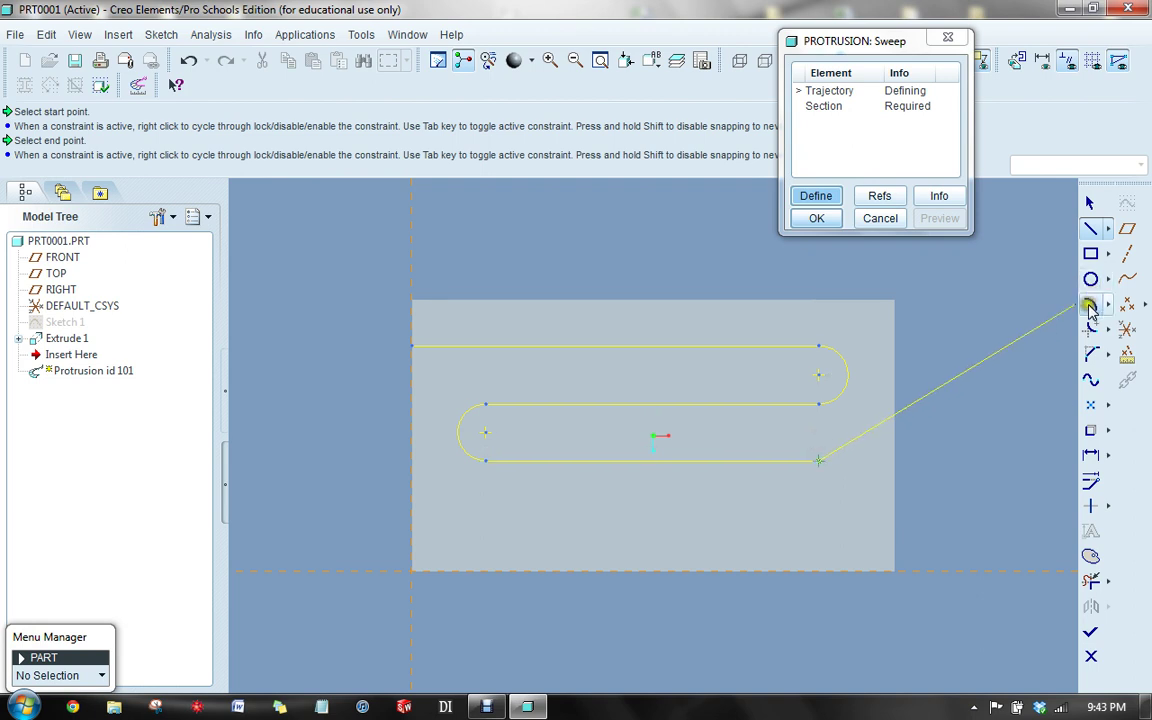
{"action": "left_click", "coordinate": [1090, 306]}
{"action": "left_click", "coordinate": [819, 466]}
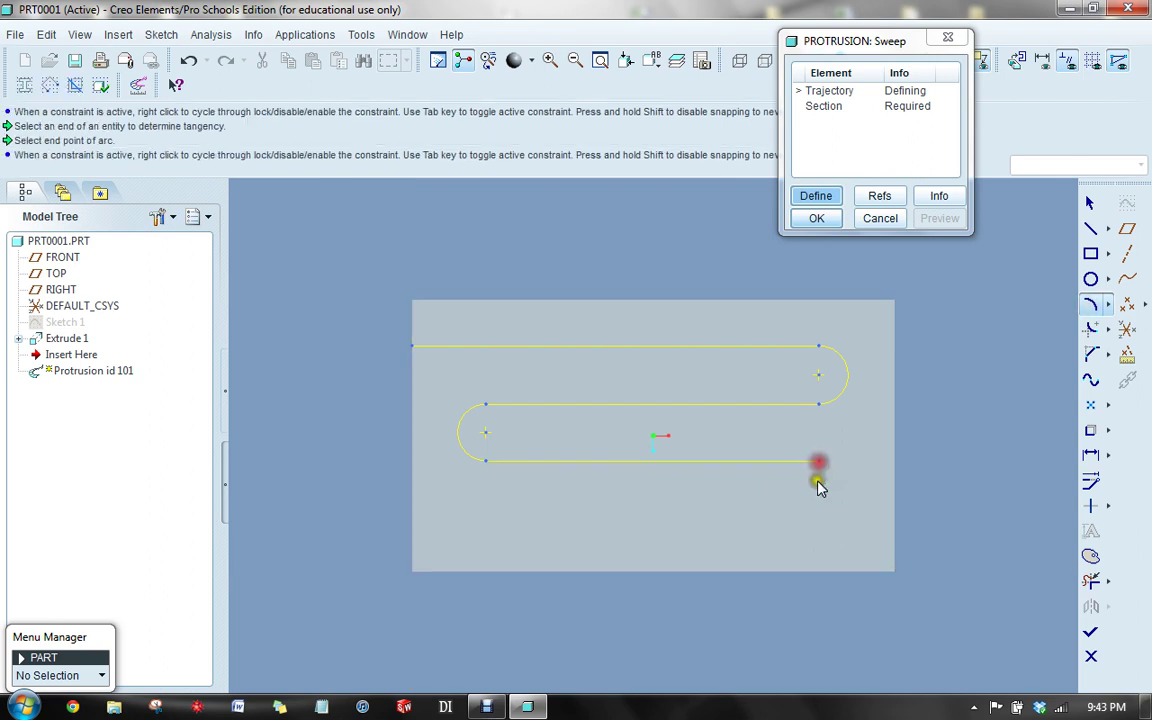
{"action": "left_click", "coordinate": [818, 521]}
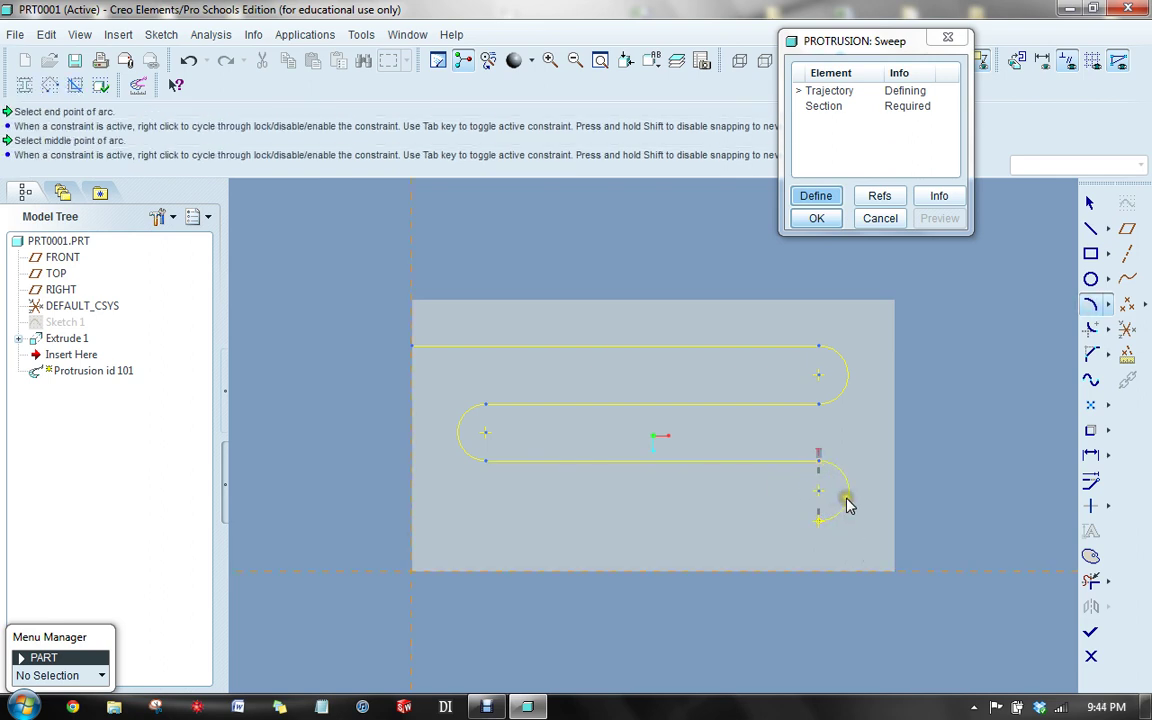
{"action": "left_click", "coordinate": [845, 496]}
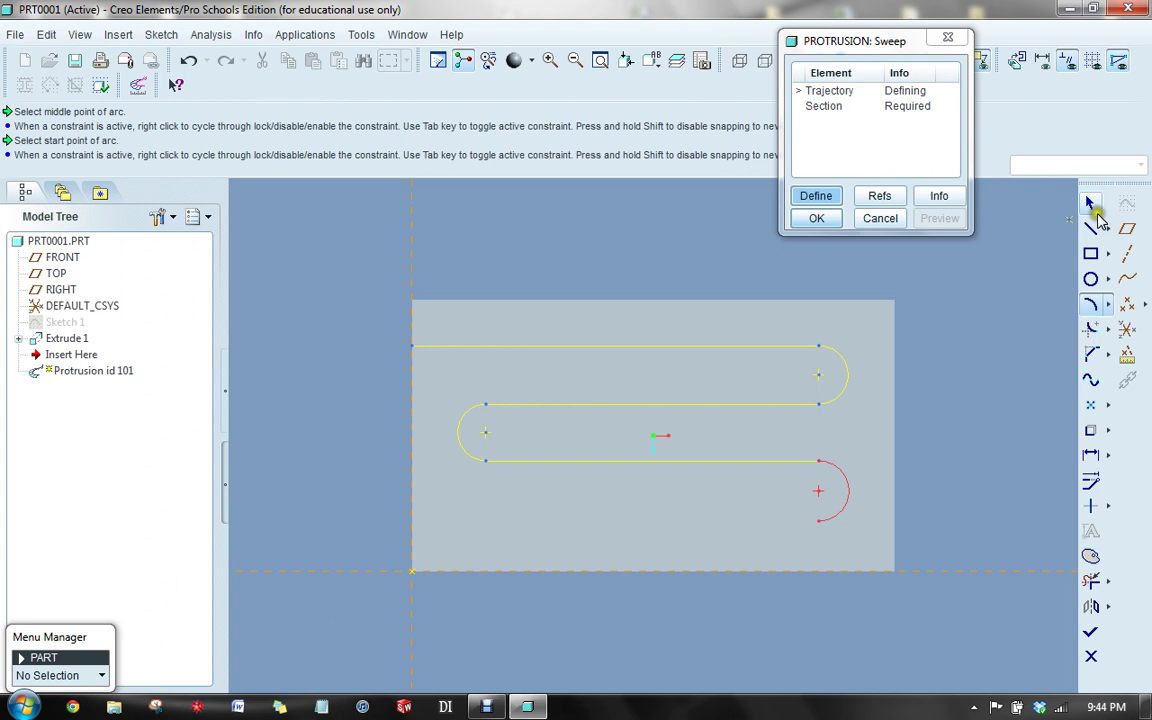
Draw the last straight run back to the plate's left edge.
{"action": "left_click", "coordinate": [1090, 229]}
{"action": "left_click", "coordinate": [818, 520]}
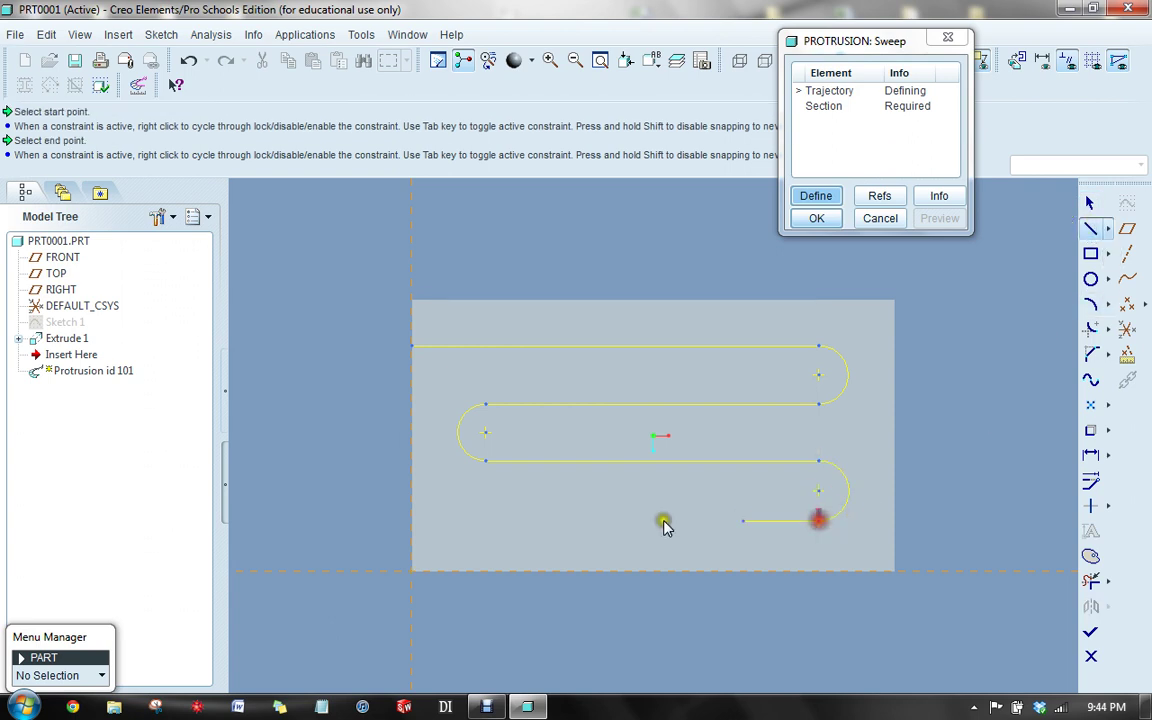
{"action": "left_click", "coordinate": [415, 524]}
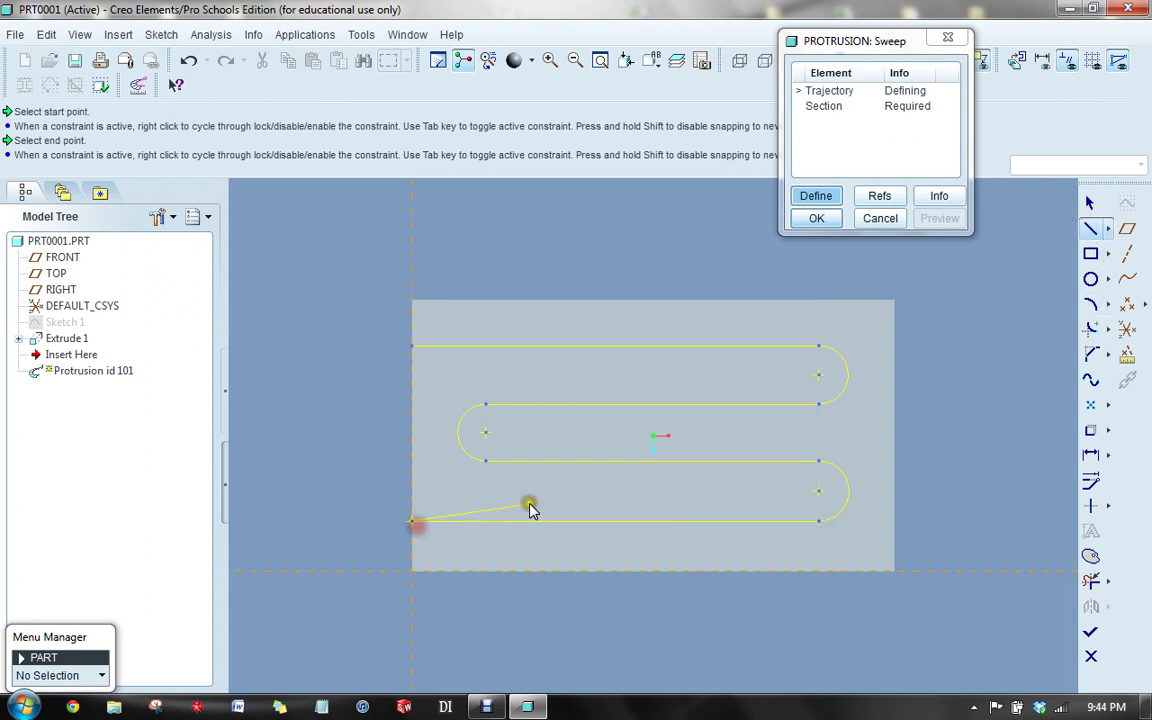
{"action": "middle_click", "coordinate": [333, 438]}
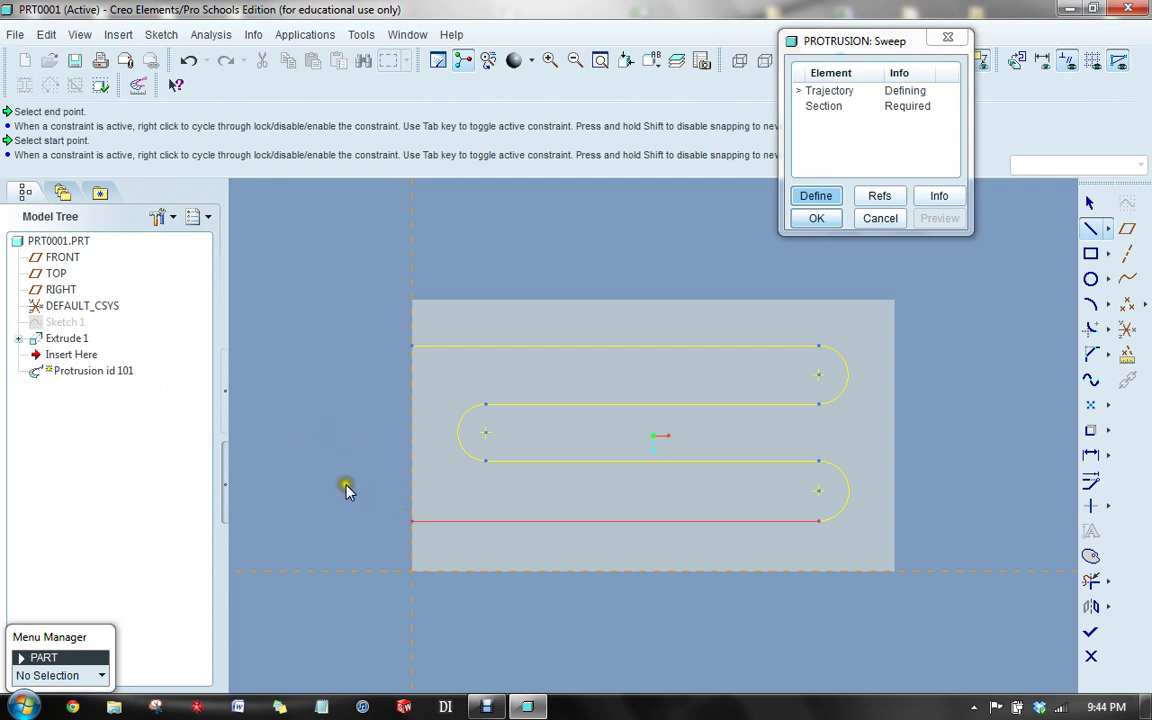
Set both right-side bend radii to 25.
{"action": "left_click", "coordinate": [1091, 203]}
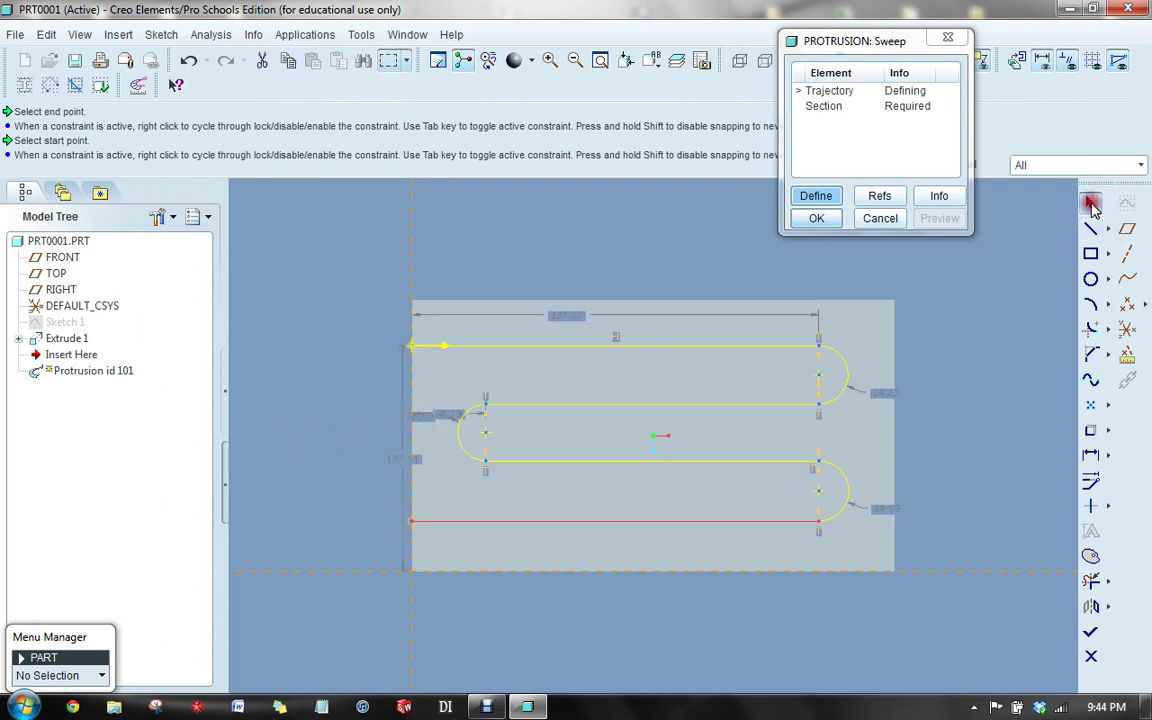
{"action": "double_click", "coordinate": [884, 394]}
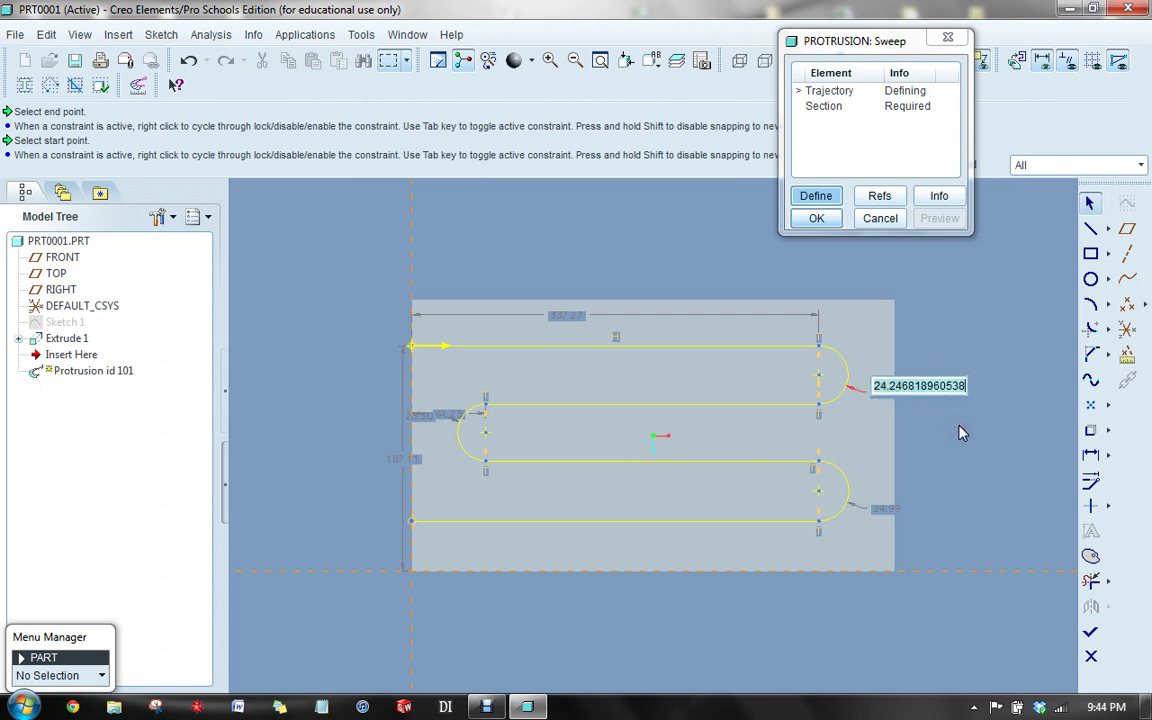
{"action": "type", "text": "25"}
{"action": "key", "text": "Return"}
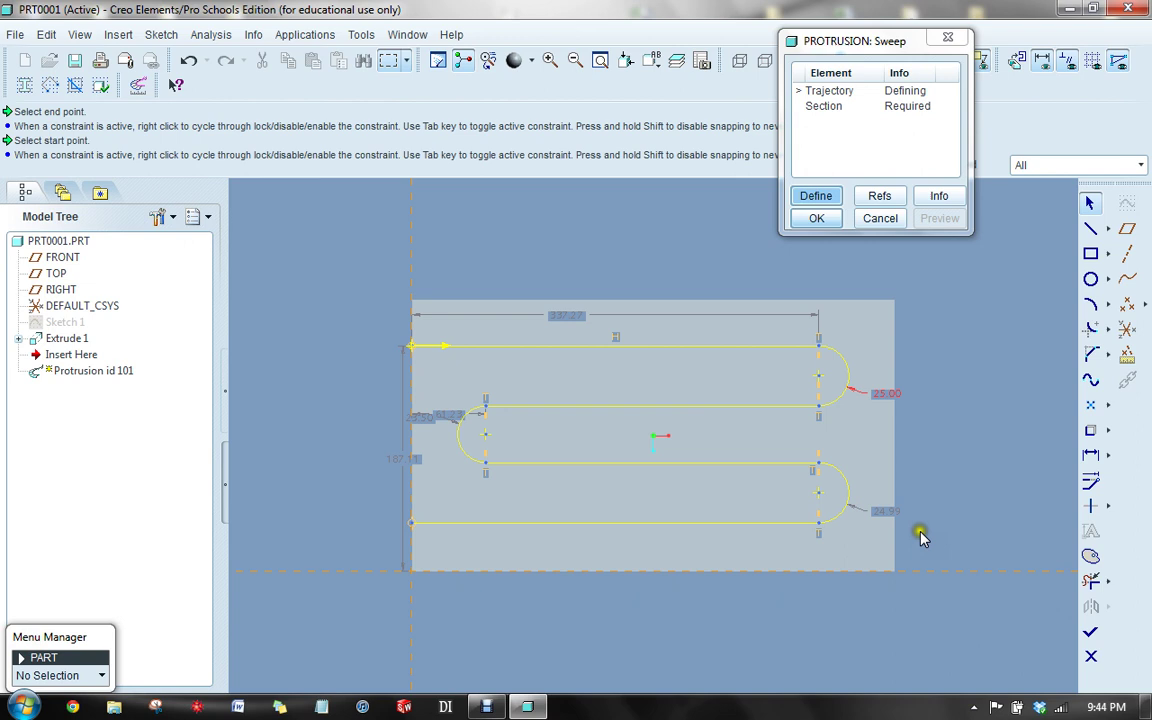
{"action": "double_click", "coordinate": [891, 515]}
{"action": "type", "text": "25"}
{"action": "key", "text": "Return"}
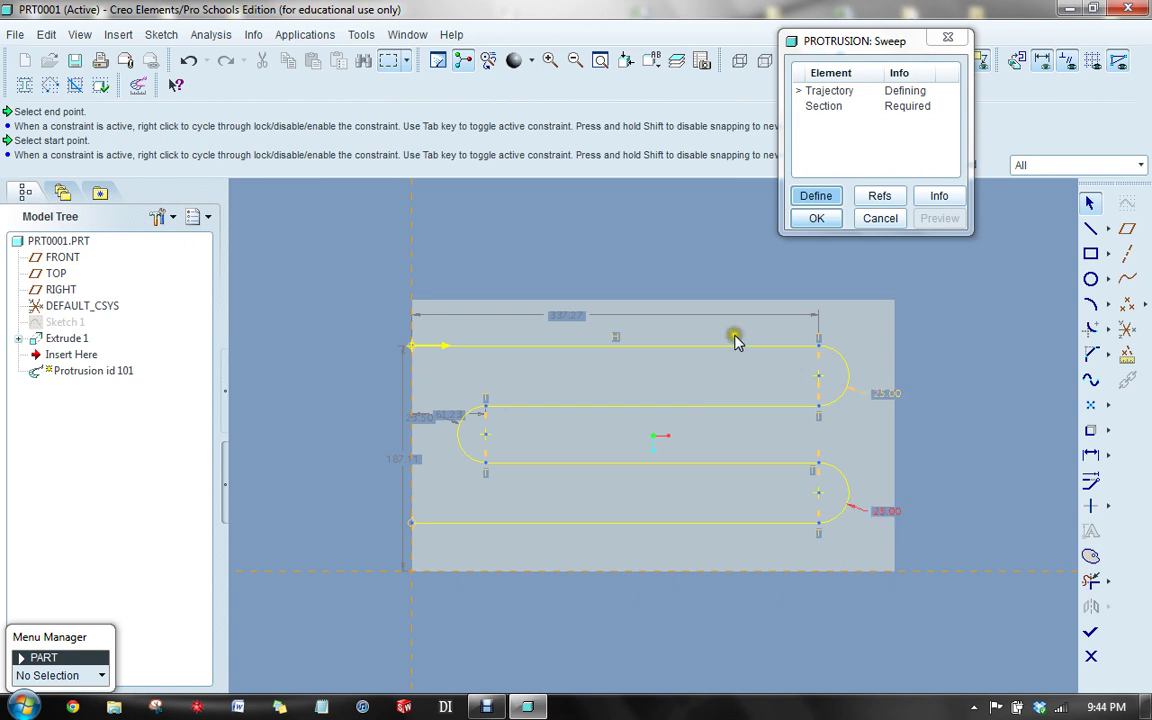
Set the top run length to 330 and the overall height to 185.
{"action": "double_click", "coordinate": [558, 318]}
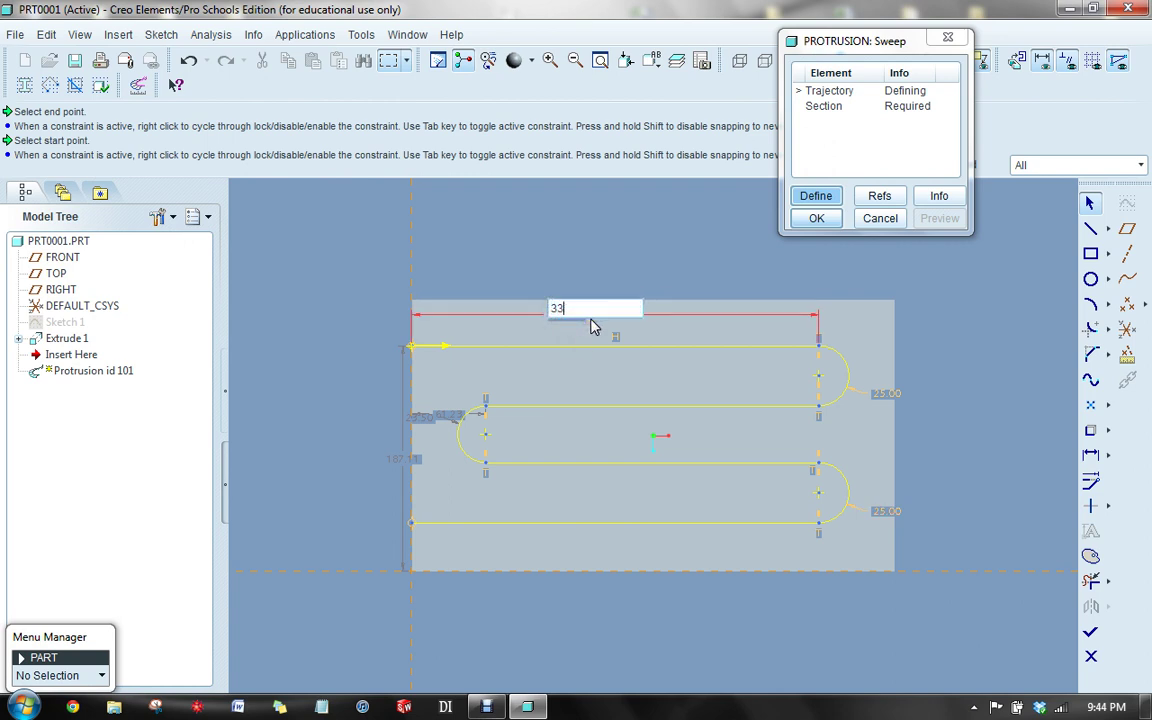
{"action": "type", "text": "0"}
{"action": "key", "text": "Return"}
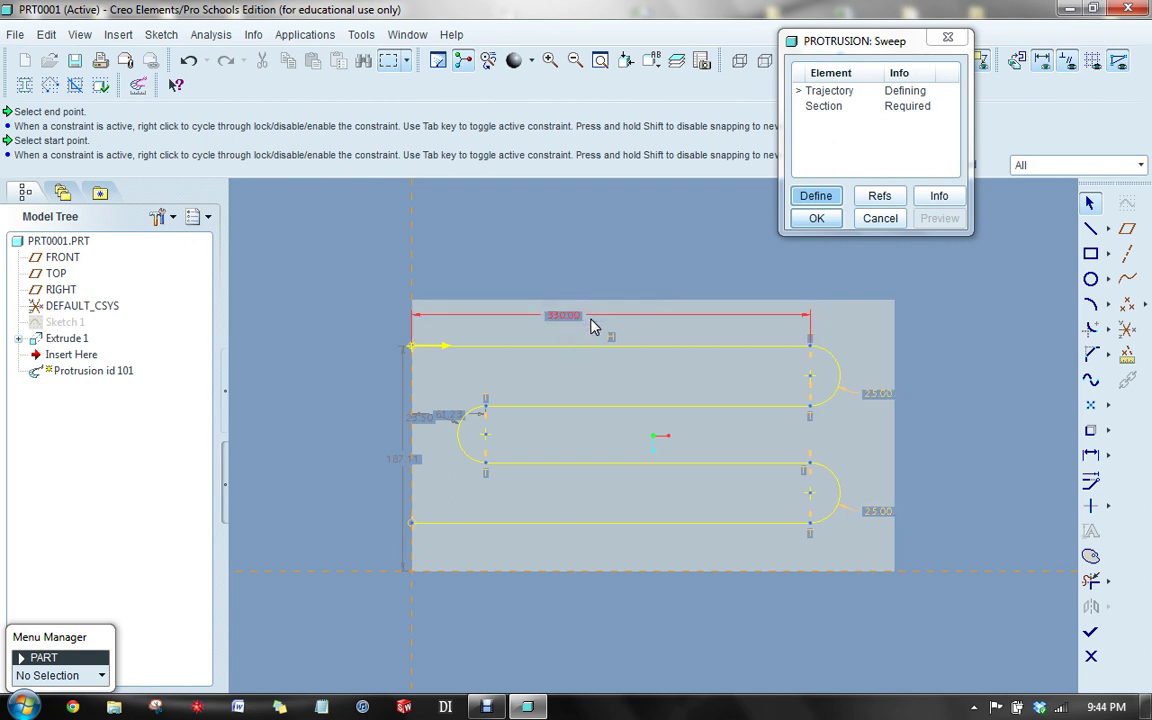
{"action": "double_click", "coordinate": [394, 462]}
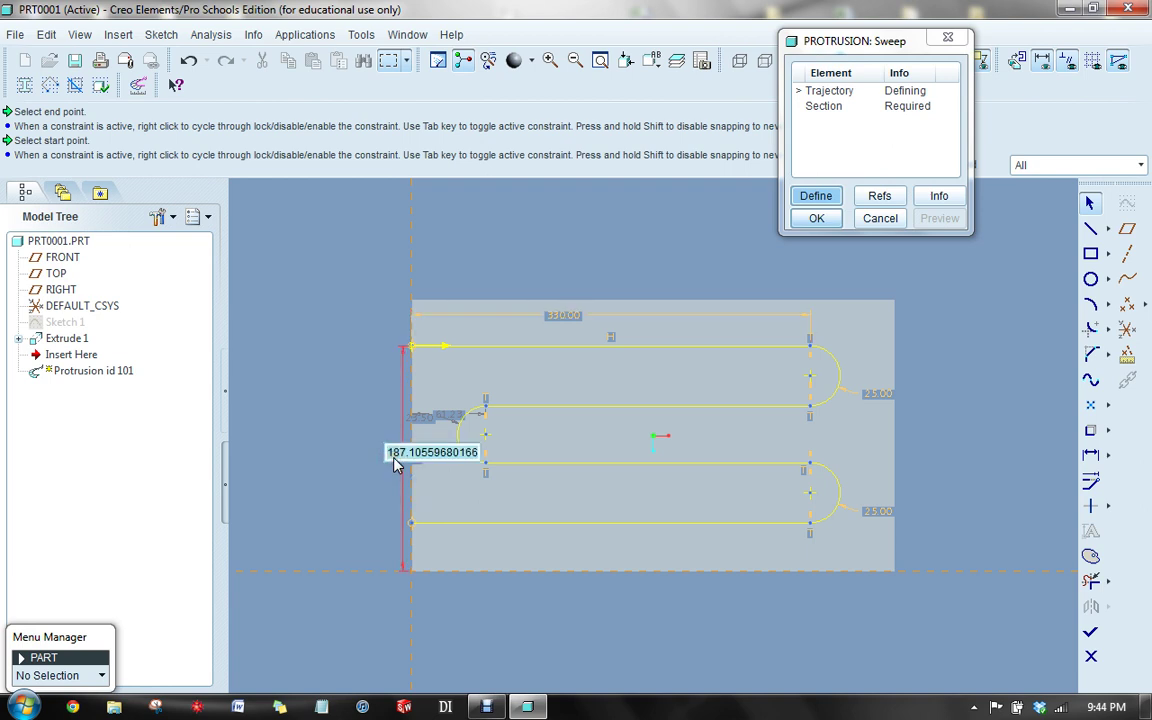
{"action": "type", "text": "185"}
{"action": "key", "text": "Return"}
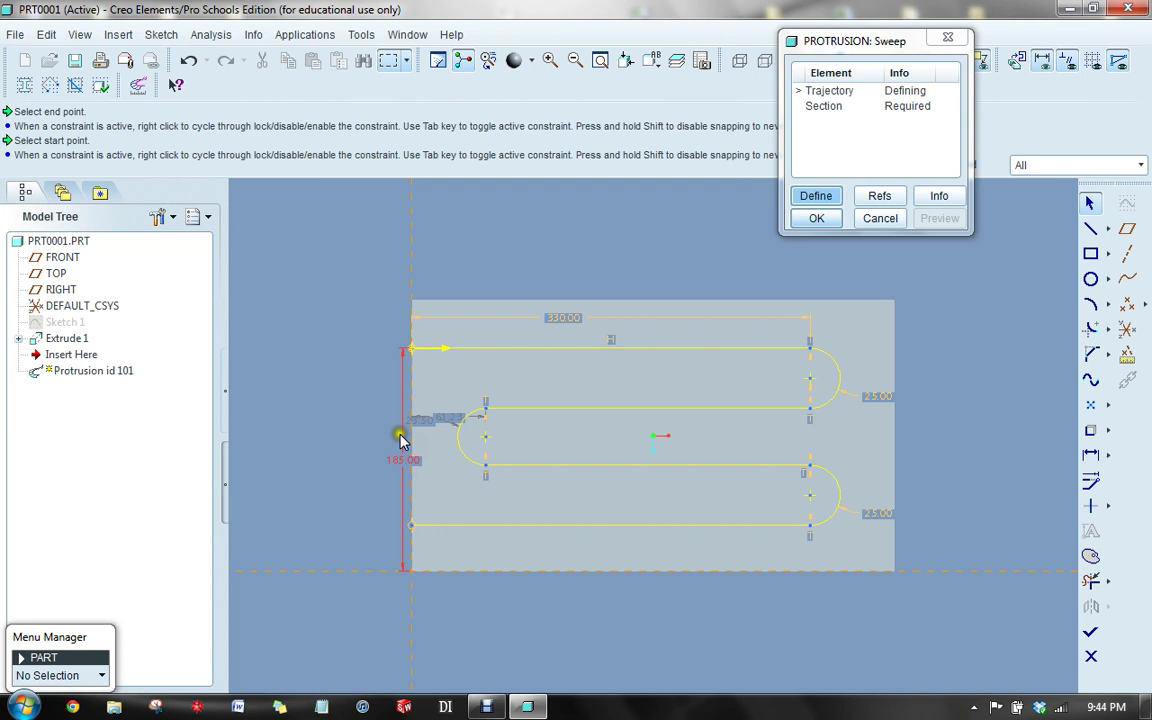
Set the left loop dimensions to 61 and 25.
{"action": "double_click", "coordinate": [449, 420]}
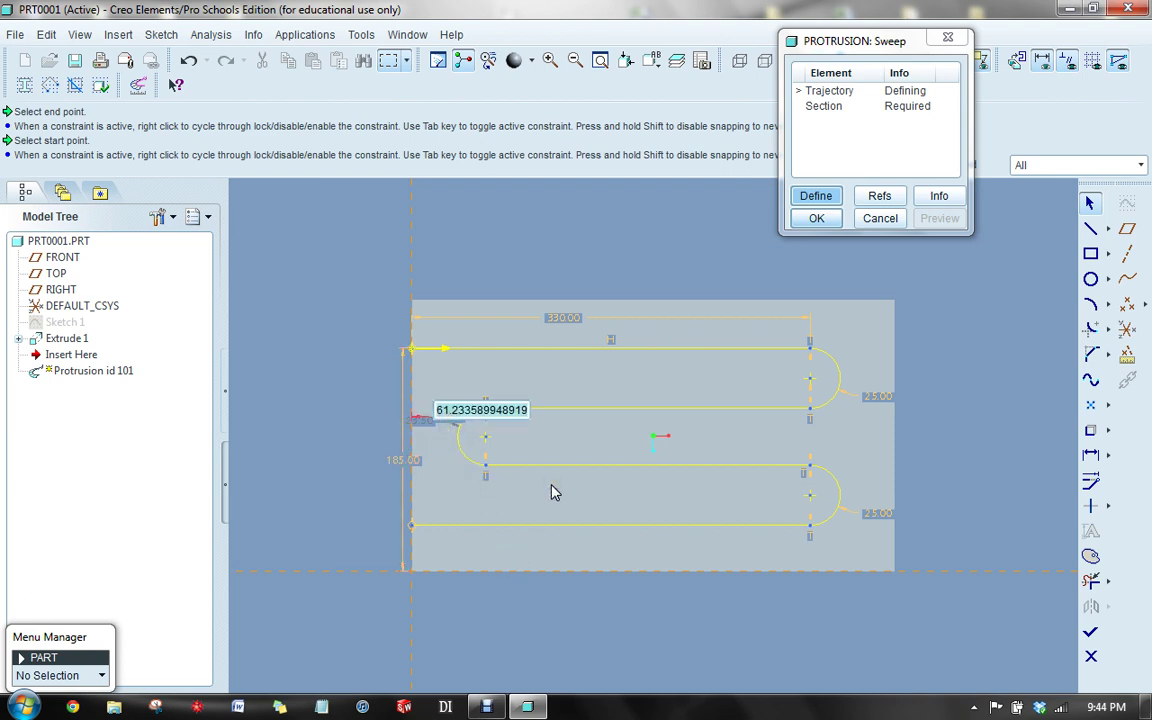
{"action": "type", "text": "61"}
{"action": "key", "text": "Return"}
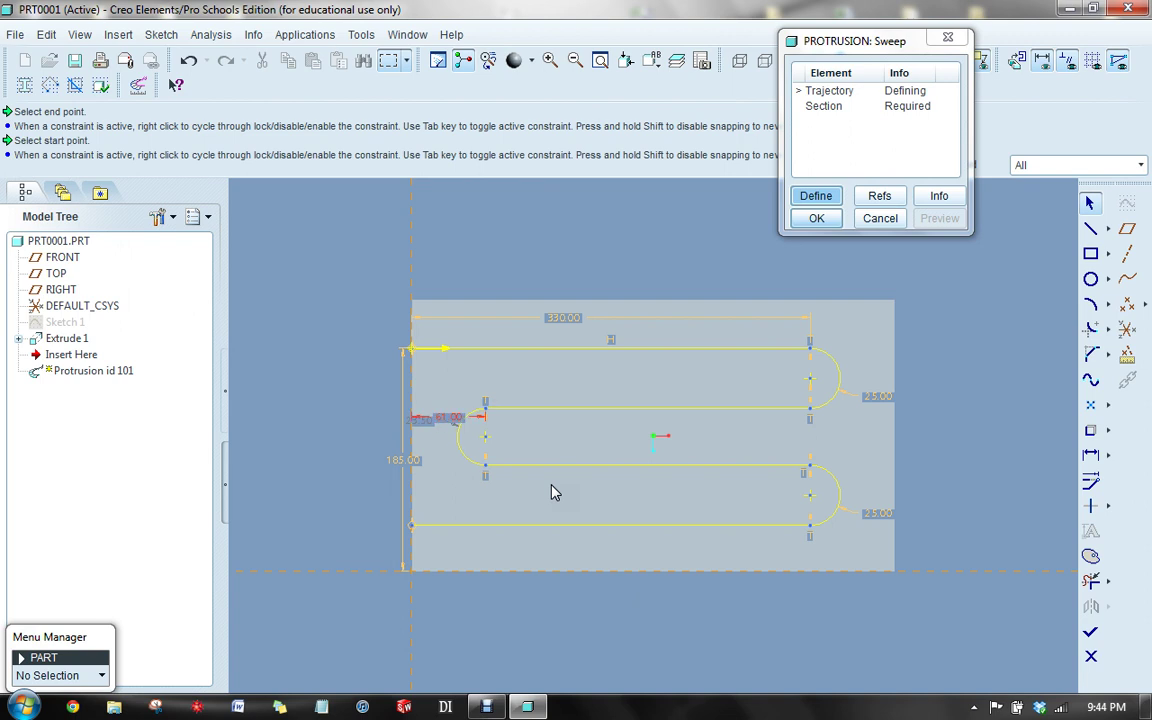
{"action": "double_click", "coordinate": [419, 421]}
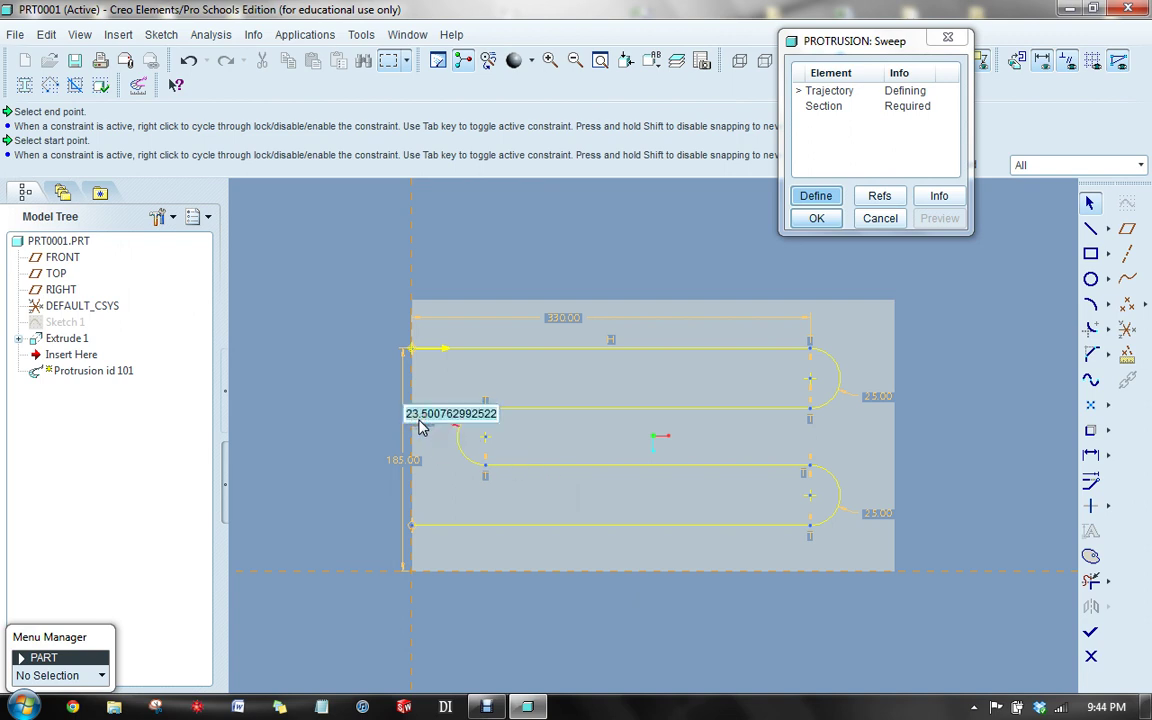
{"action": "type", "text": "25"}
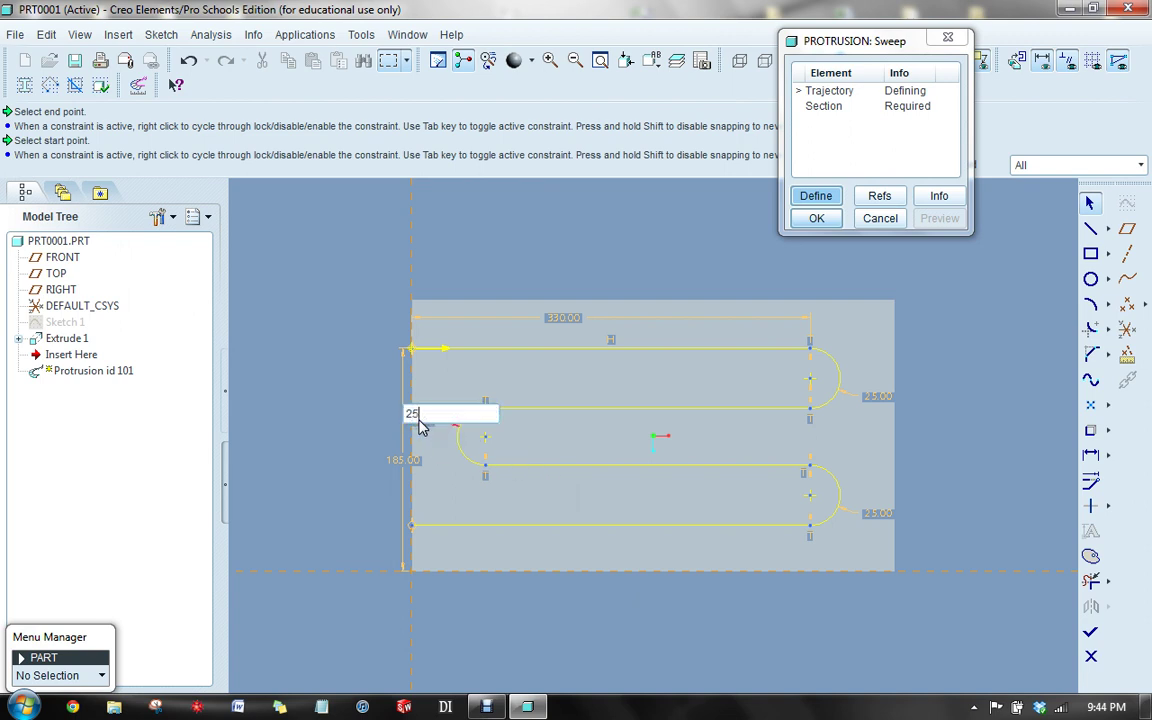
{"action": "key", "text": "Return"}
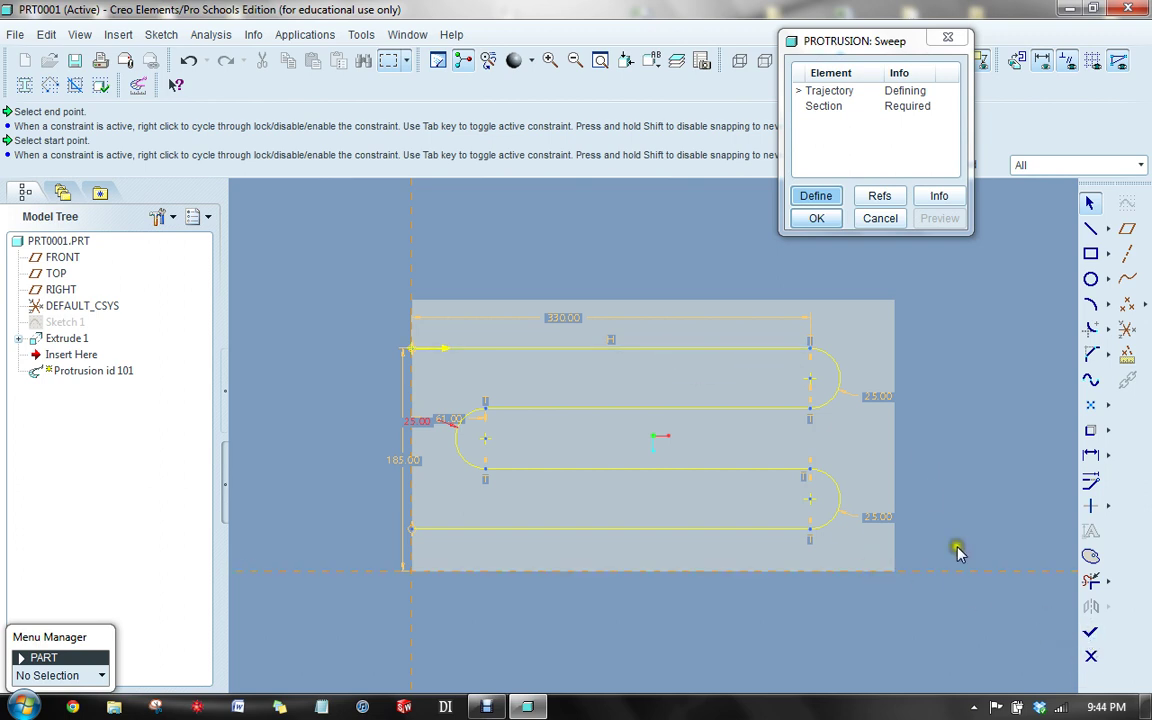
Accept the serpentine trajectory and set the sweep attributes to Free Ends.
{"action": "left_click", "coordinate": [1090, 631]}
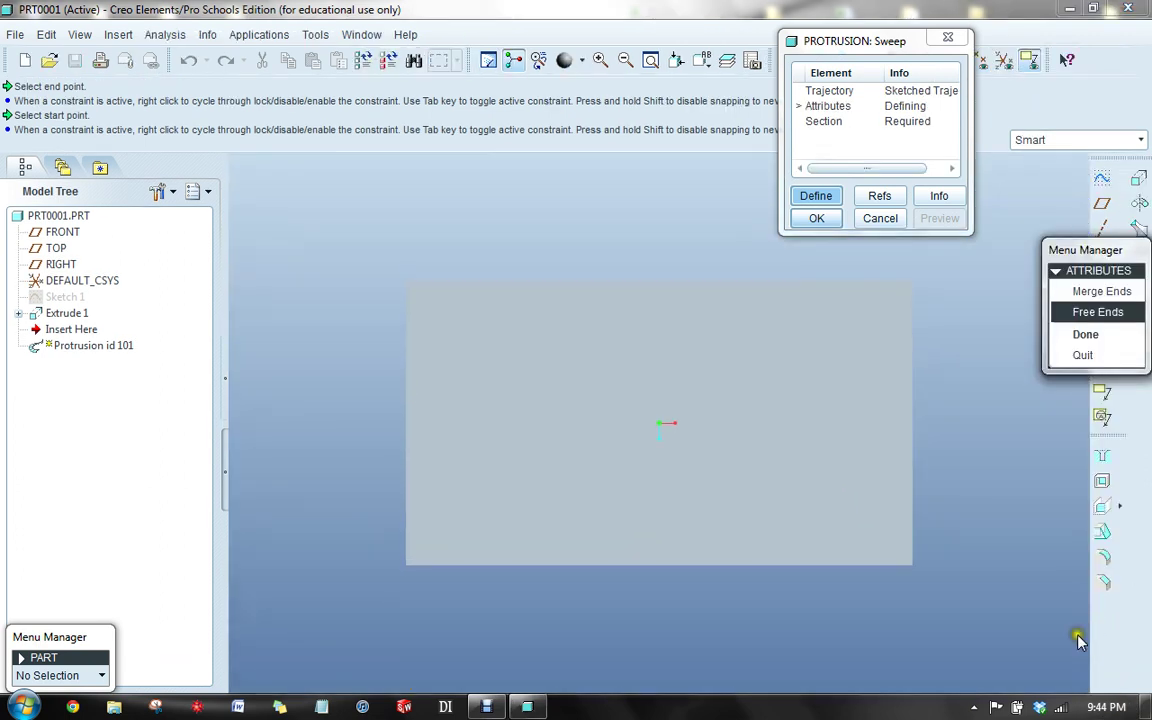
{"action": "mouse_move", "coordinate": [797, 581]}
{"action": "middle_mouse_down"}
{"action": "mouse_move", "coordinate": [787, 545]}
{"action": "mouse_move", "coordinate": [717, 476]}
{"action": "mouse_move", "coordinate": [745, 510]}
{"action": "mouse_move", "coordinate": [690, 488]}
{"action": "mouse_move", "coordinate": [764, 537]}
{"action": "mouse_move", "coordinate": [687, 537]}
{"action": "mouse_move", "coordinate": [752, 519]}
{"action": "mouse_move", "coordinate": [712, 545]}
{"action": "mouse_move", "coordinate": [720, 553]}
{"action": "middle_mouse_up"}
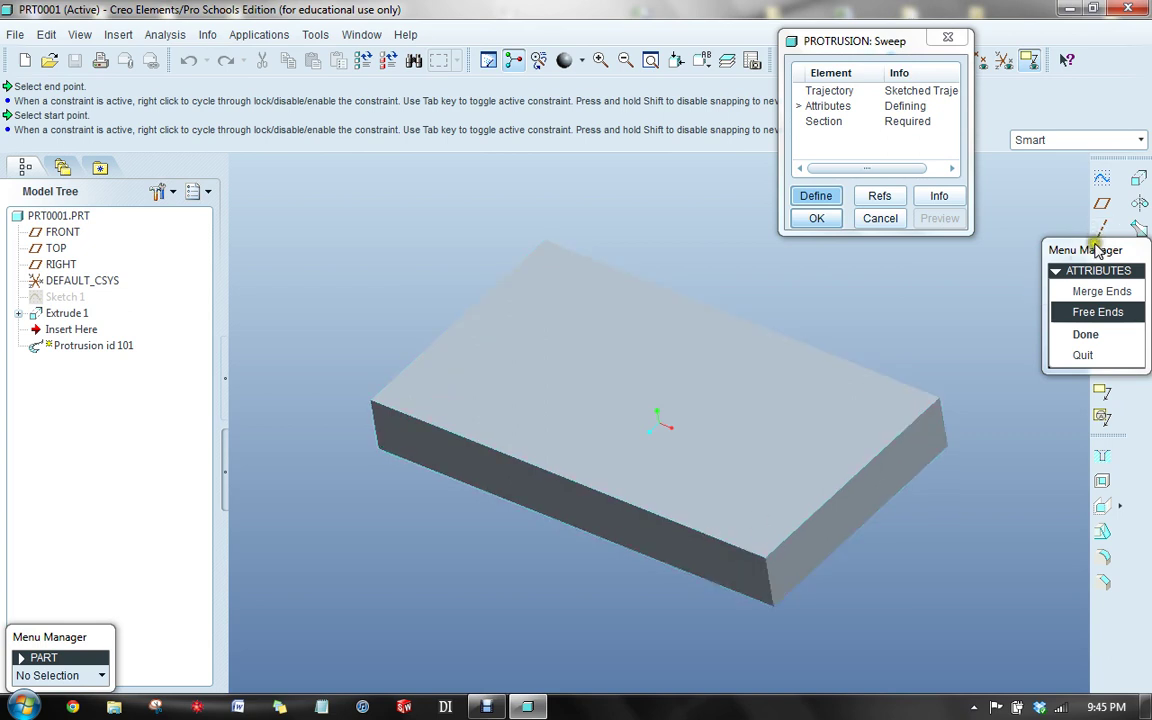
{"action": "left_click_drag", "start_coordinate": [1097, 250], "coordinate": [1073, 93]}
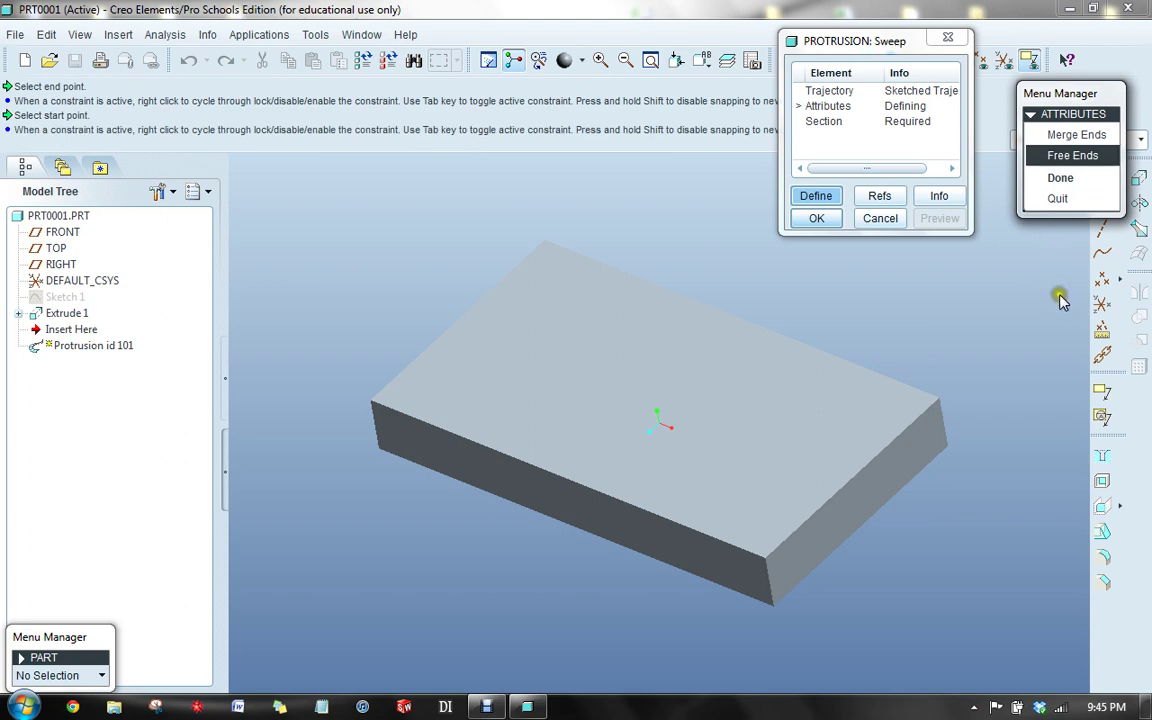
{"action": "left_click", "coordinate": [1084, 160]}
{"action": "left_click", "coordinate": [1060, 179]}
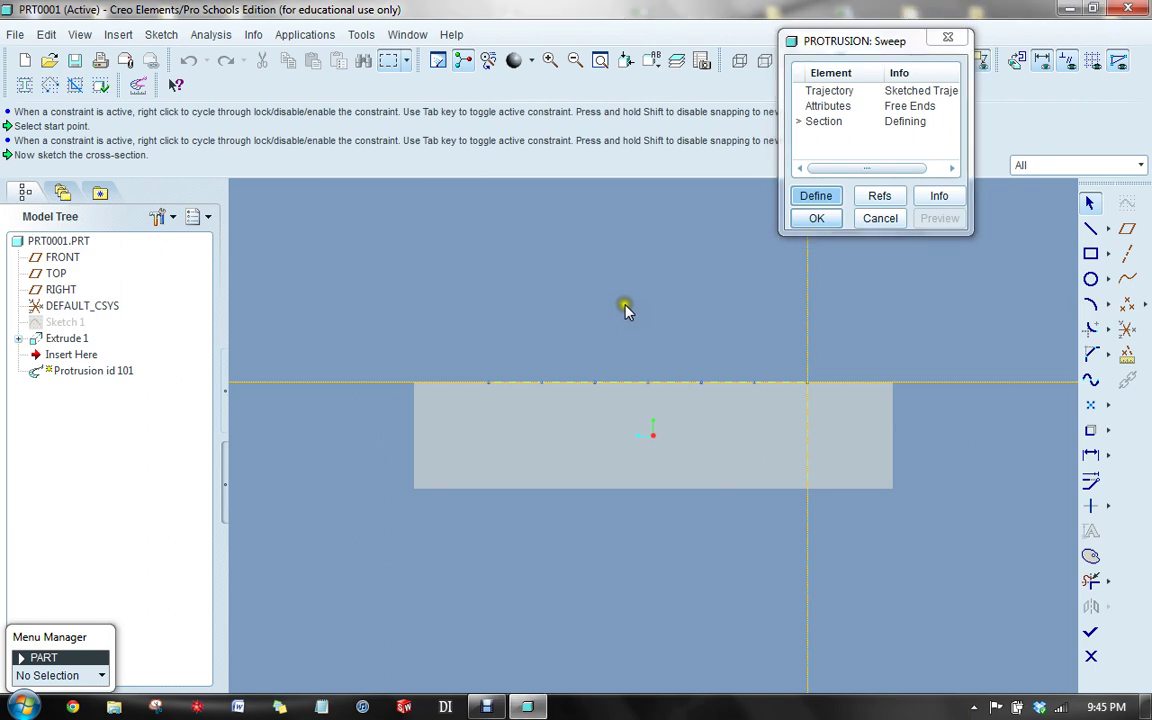
{"action": "mouse_move", "coordinate": [622, 301]}
{"action": "middle_mouse_down"}
{"action": "mouse_move", "coordinate": [661, 317]}
{"action": "mouse_move", "coordinate": [652, 312]}
{"action": "middle_mouse_up"}
{"action": "scroll", "coordinate": [661, 317], "scroll_direction": "down", "scroll_amount": 2}
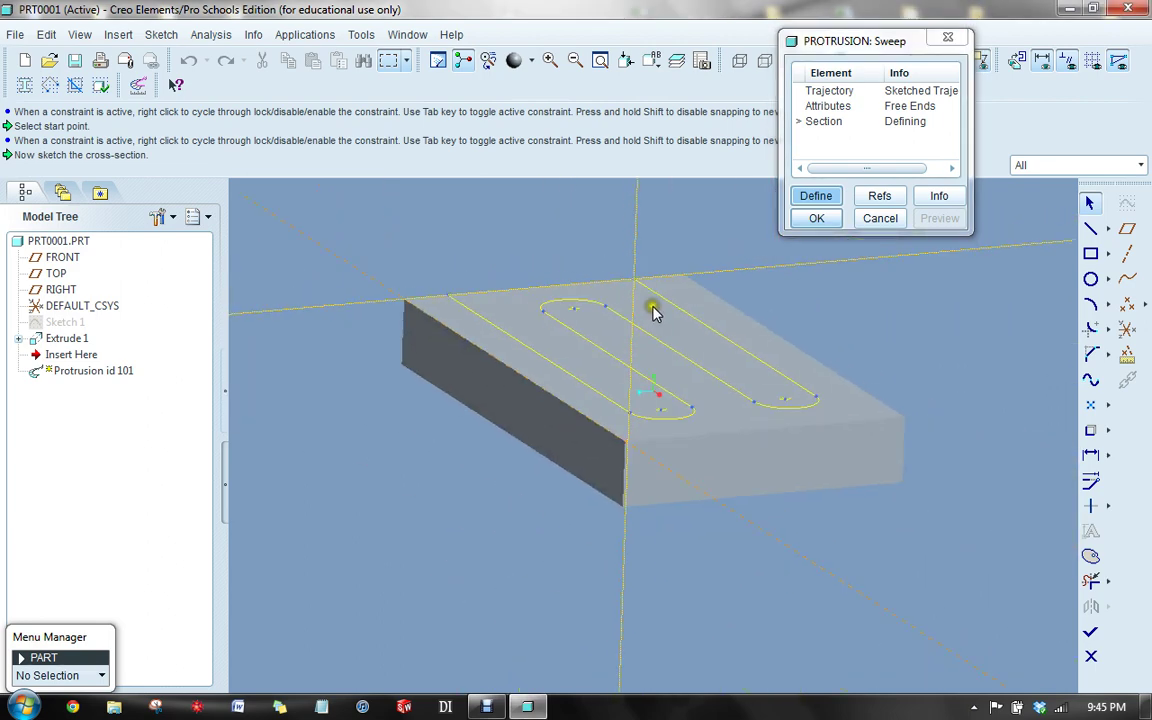
{"action": "scroll", "coordinate": [535, 280], "scroll_direction": "up", "scroll_amount": 2}
{"action": "middle_click_drag", "start_coordinate": [566, 296], "coordinate": [542, 283]}
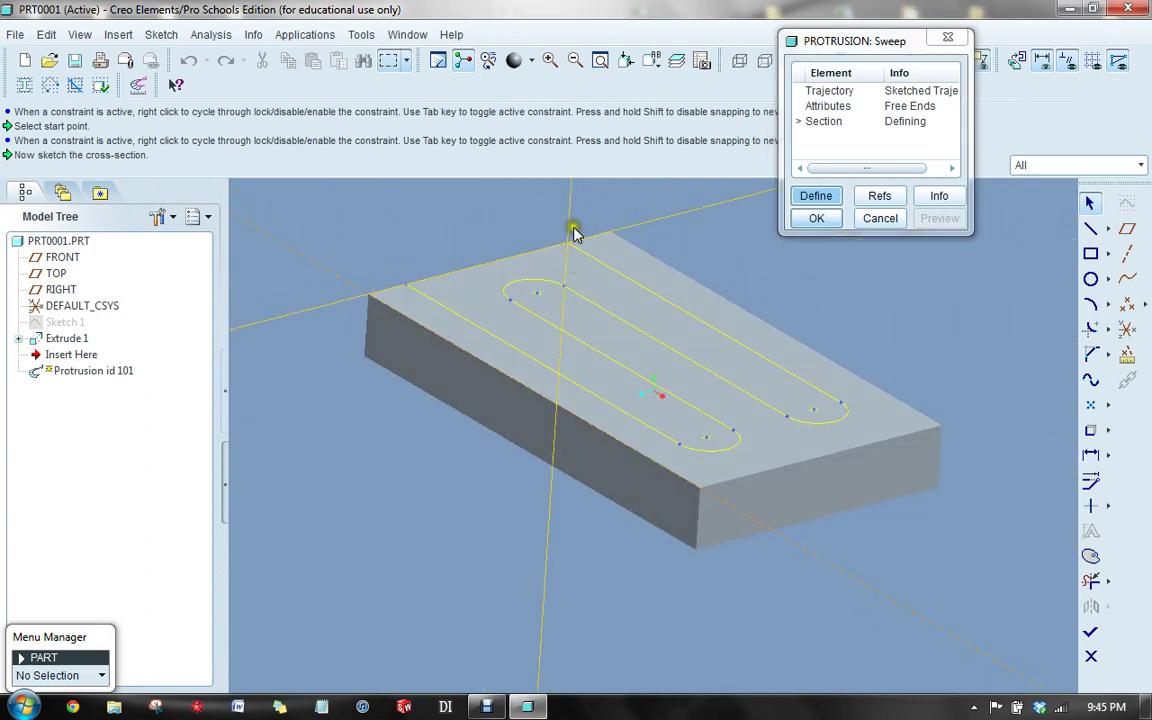
{"action": "scroll", "coordinate": [587, 200], "scroll_direction": "down", "scroll_amount": 1}
{"action": "scroll", "coordinate": [587, 200], "scroll_direction": "up", "scroll_amount": 2}
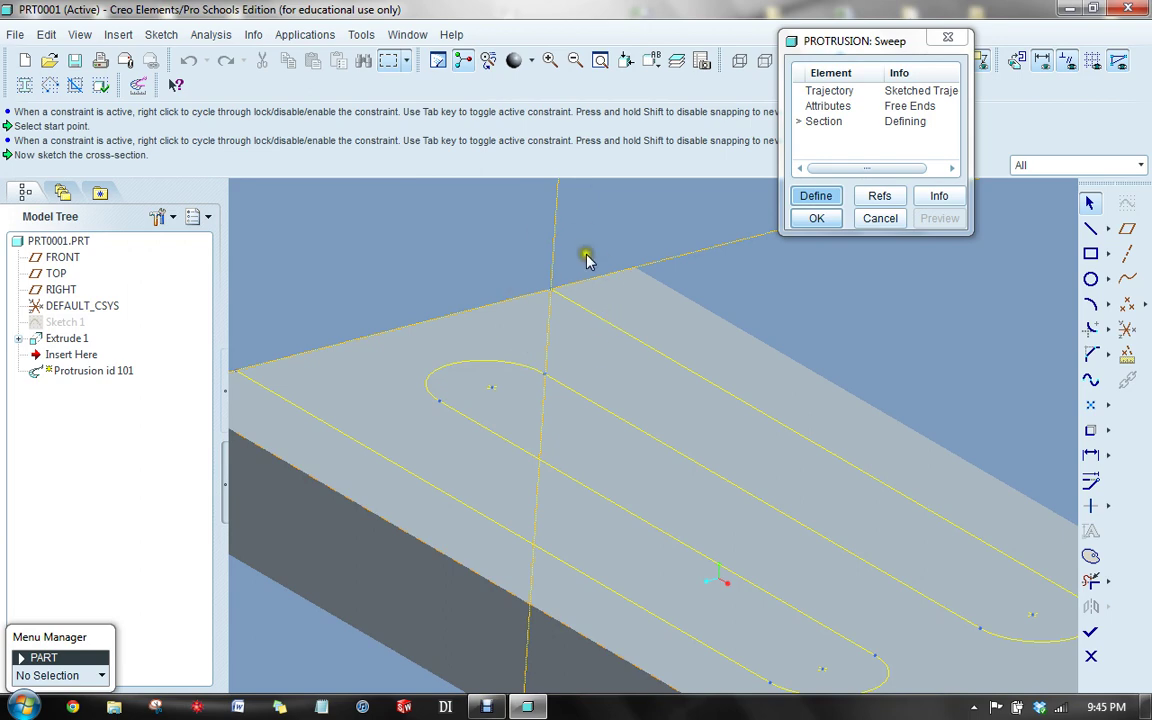
{"action": "left_click_drag", "start_coordinate": [850, 41], "coordinate": [222, 58]}
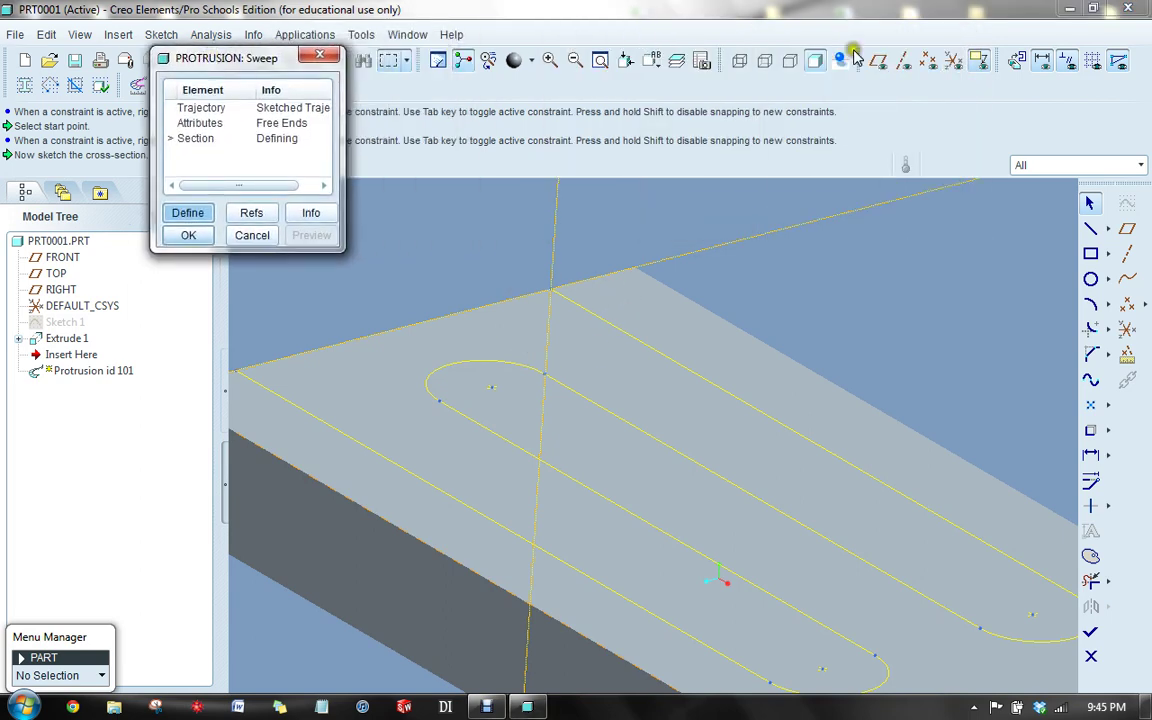
Face the section plane and draw a rectangle on the reference line.
{"action": "left_click", "coordinate": [1016, 62]}
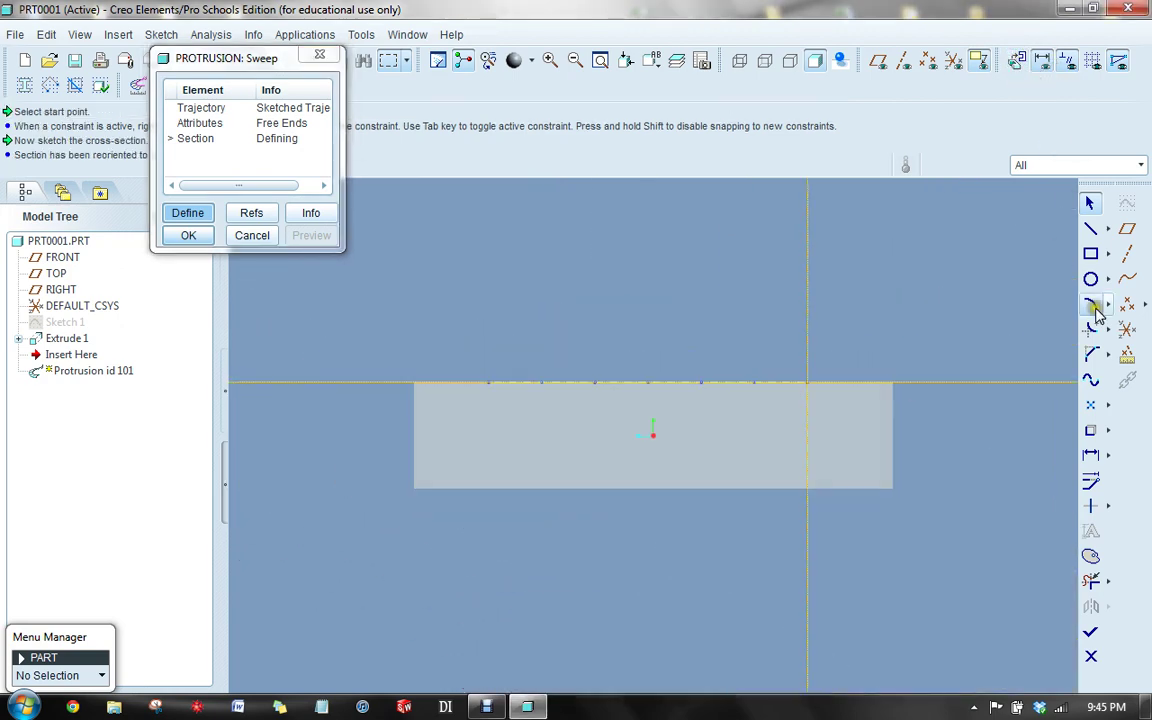
{"action": "left_click", "coordinate": [1091, 256]}
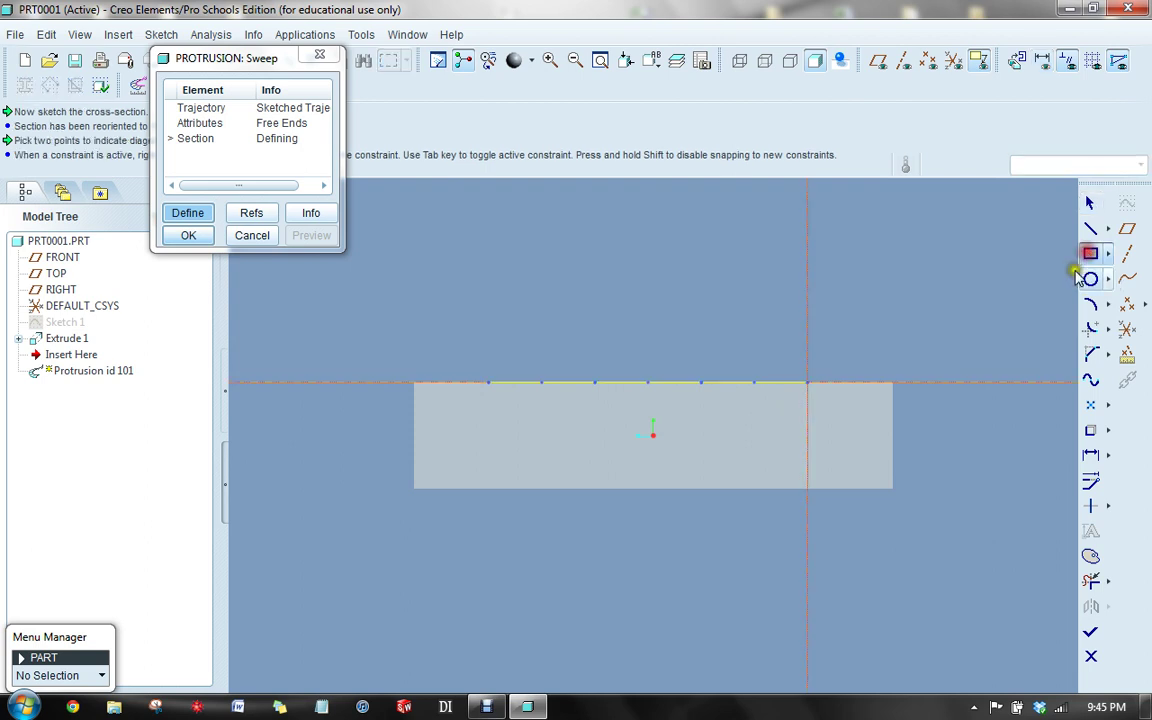
{"action": "left_click", "coordinate": [830, 382]}
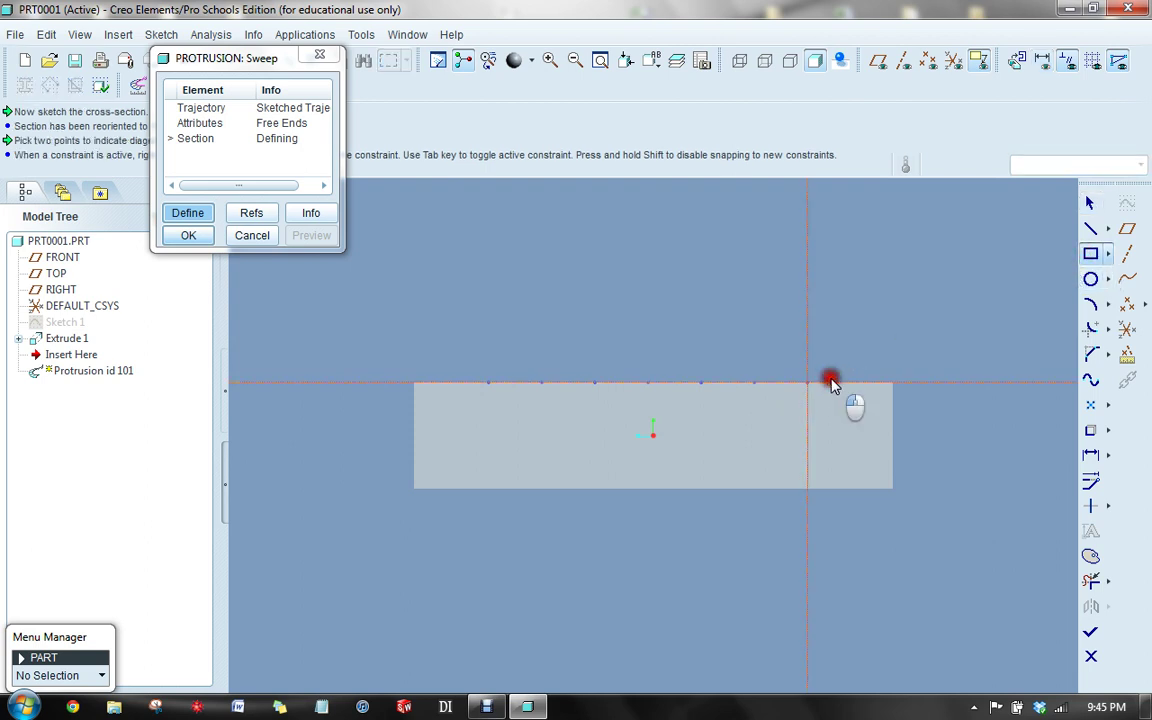
{"action": "left_click", "coordinate": [795, 321]}
{"action": "middle_click_drag", "start_coordinate": [692, 328], "coordinate": [730, 329]}
{"action": "middle_click", "coordinate": [968, 218]}
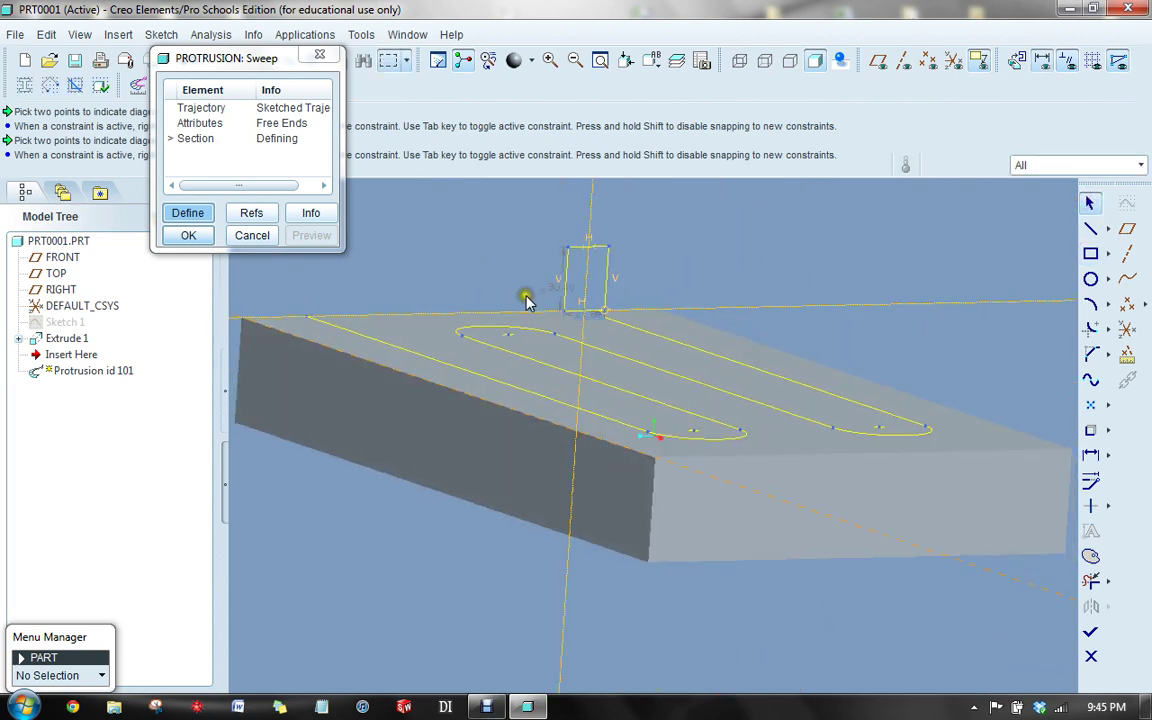
Dimension the section rectangle 30 high and 25 wide, then orbit to check it.
{"action": "double_click", "coordinate": [556, 290]}
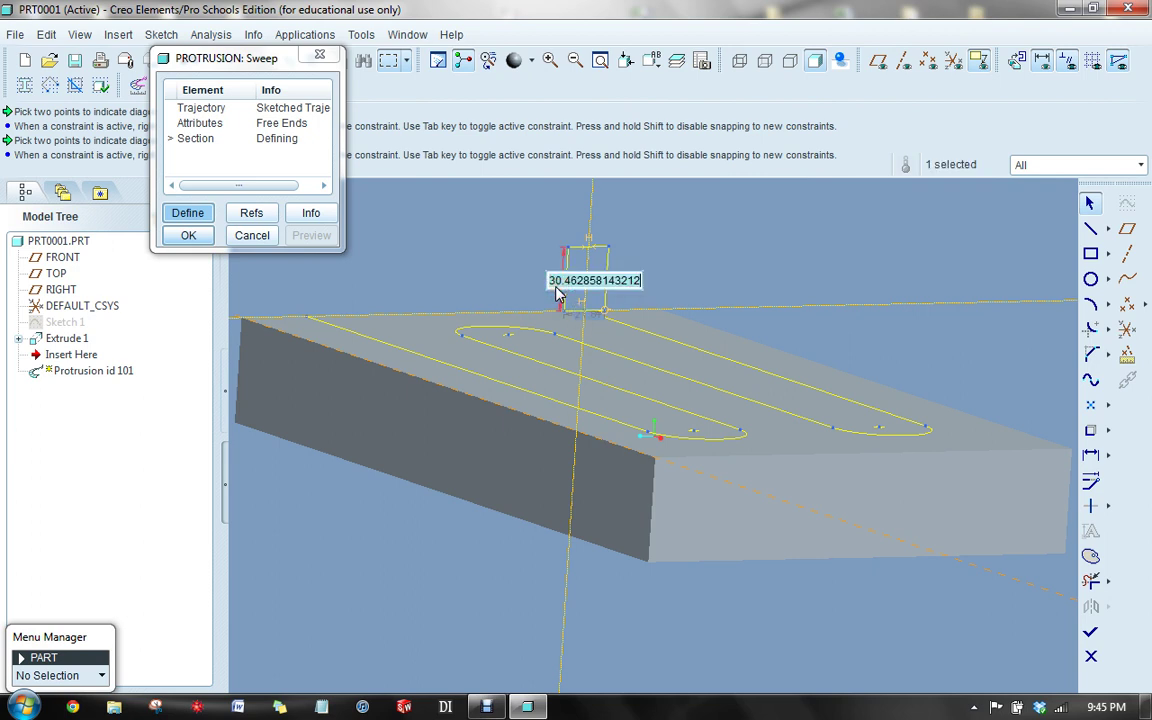
{"action": "type", "text": "30"}
{"action": "key", "text": "Return"}
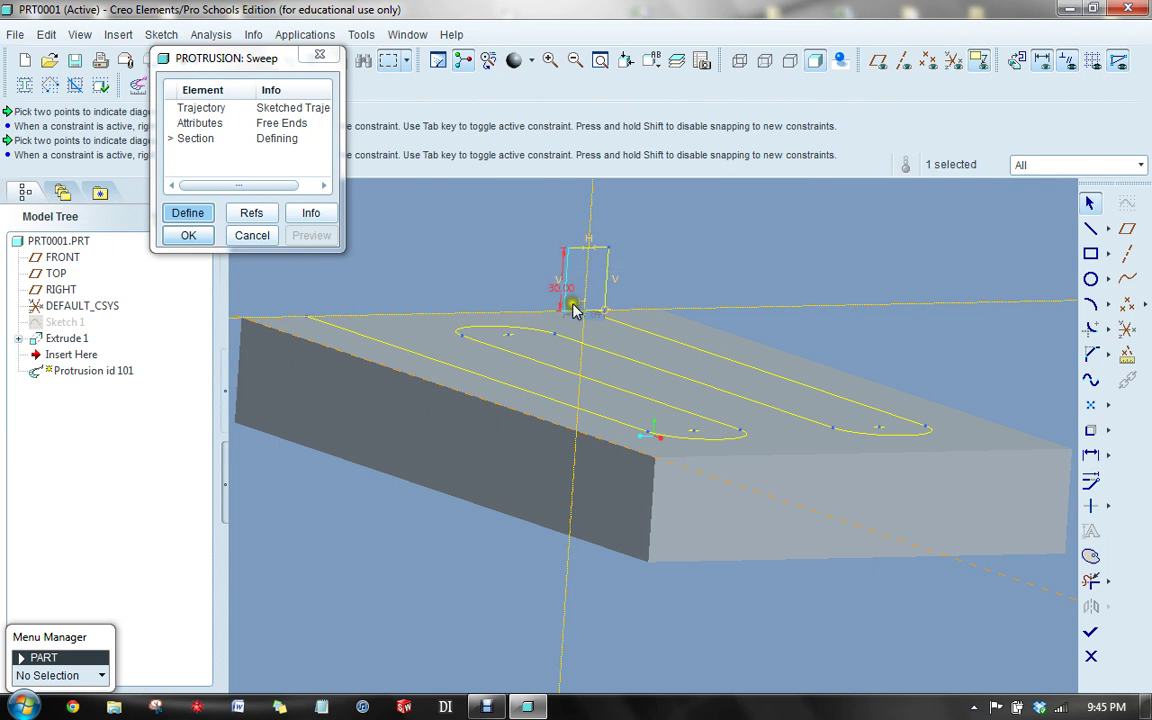
{"action": "double_click", "coordinate": [585, 320]}
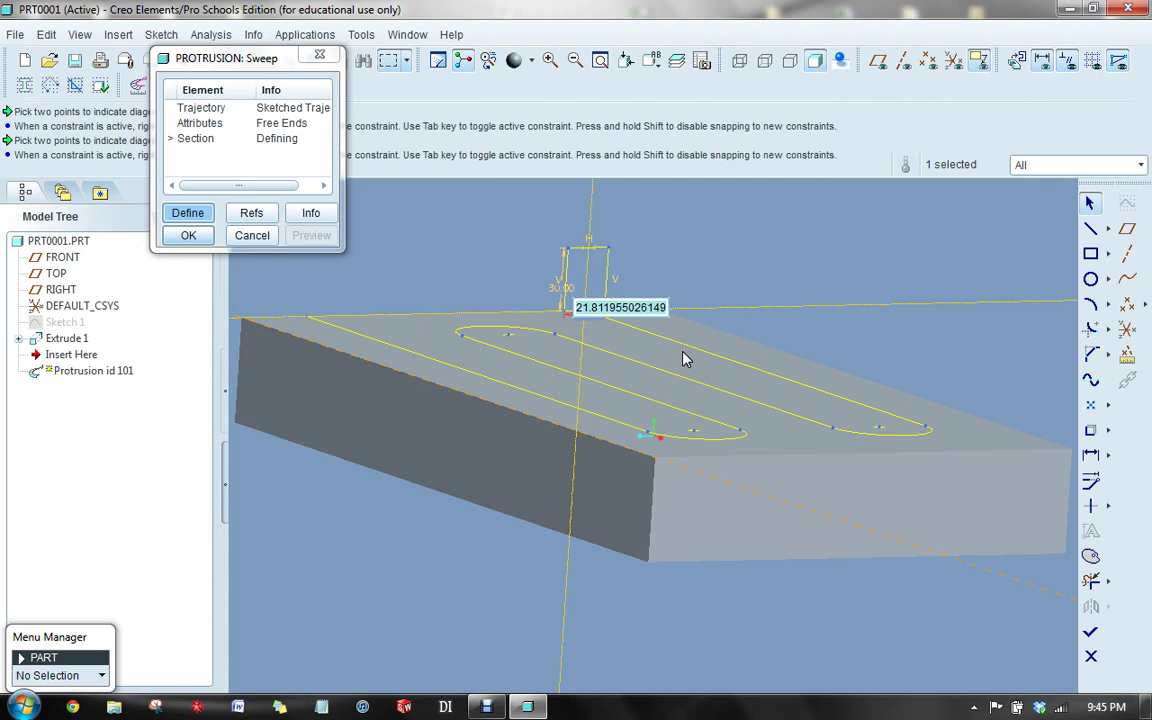
{"action": "type", "text": "25"}
{"action": "key", "text": "Return"}
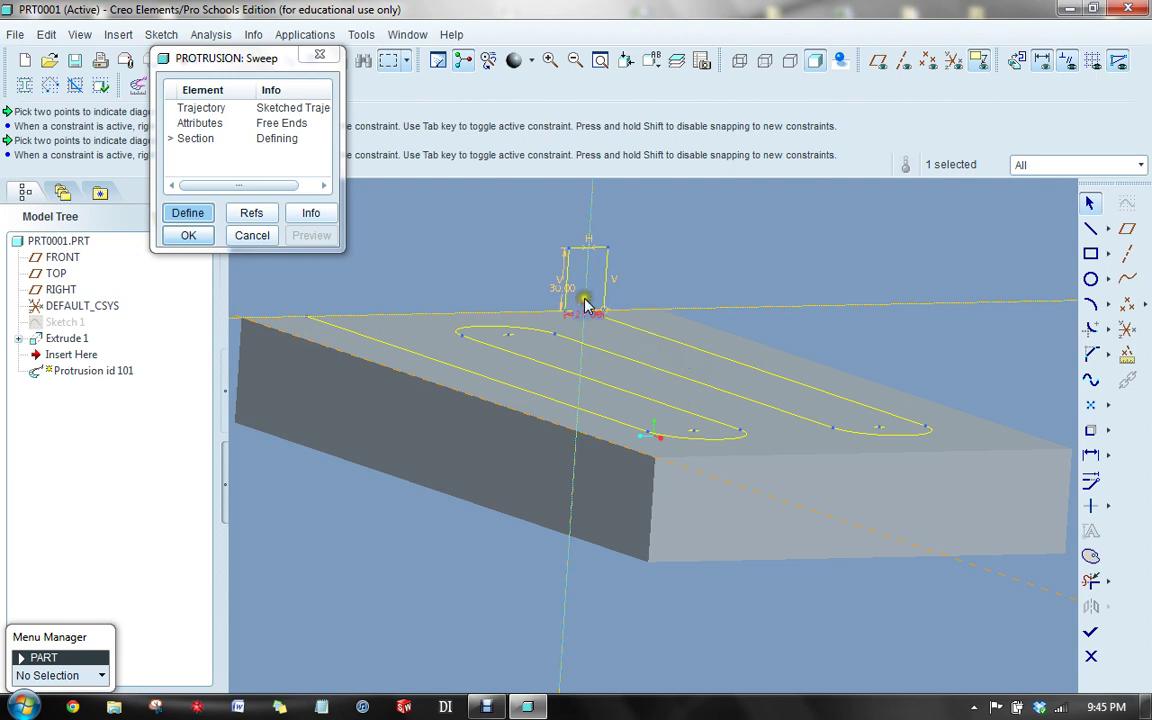
{"action": "mouse_move", "coordinate": [517, 299]}
{"action": "middle_mouse_down"}
{"action": "mouse_move", "coordinate": [627, 278]}
{"action": "mouse_move", "coordinate": [640, 298]}
{"action": "mouse_move", "coordinate": [678, 297]}
{"action": "mouse_move", "coordinate": [607, 309]}
{"action": "mouse_move", "coordinate": [674, 296]}
{"action": "mouse_move", "coordinate": [650, 307]}
{"action": "middle_mouse_up"}
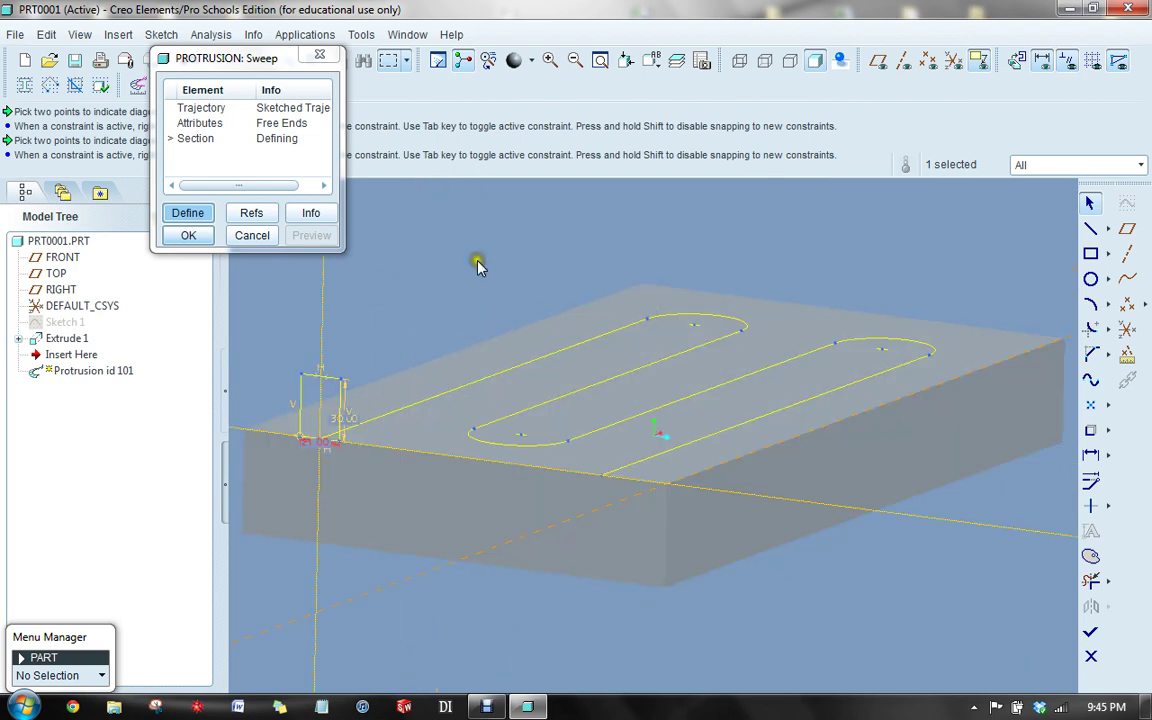
{"action": "mouse_move", "coordinate": [640, 301]}
{"action": "middle_mouse_down"}
{"action": "mouse_move", "coordinate": [591, 308]}
{"action": "mouse_move", "coordinate": [613, 309]}
{"action": "middle_mouse_up"}
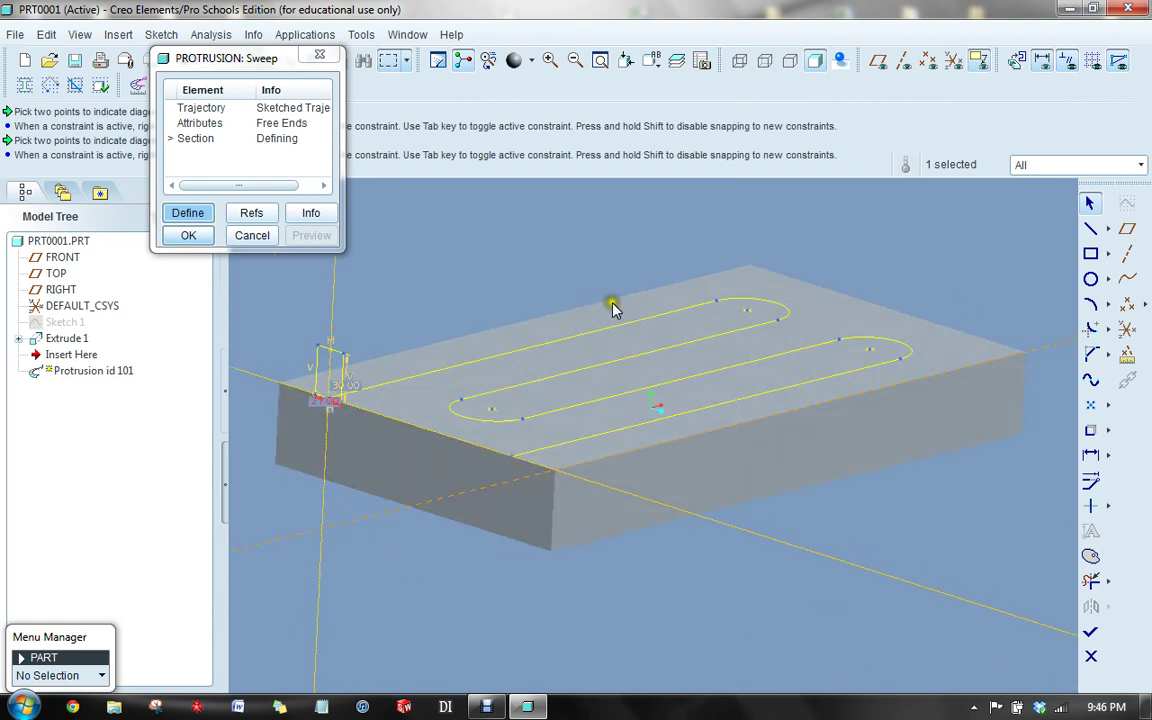
Finish the cross-section and confirm the sweep protrusion with OK.
{"action": "left_click", "coordinate": [1092, 634]}
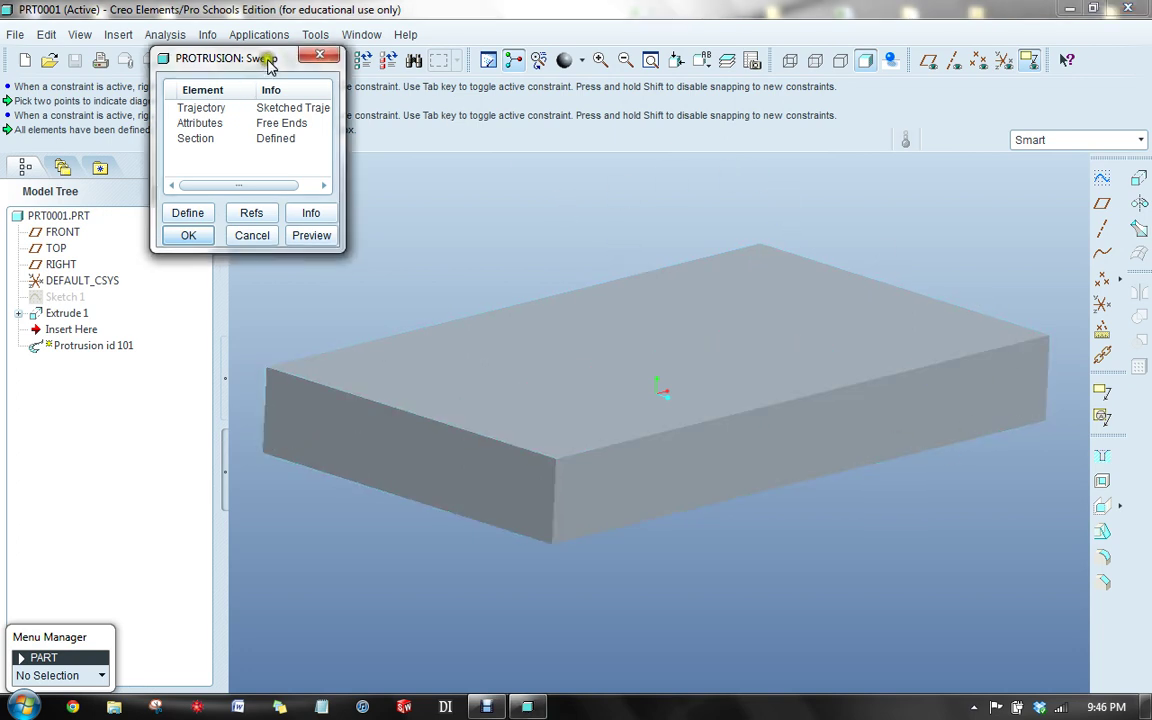
{"action": "left_click_drag", "start_coordinate": [266, 58], "coordinate": [194, 180]}
{"action": "left_click_drag", "start_coordinate": [8, 129], "coordinate": [367, 126]}
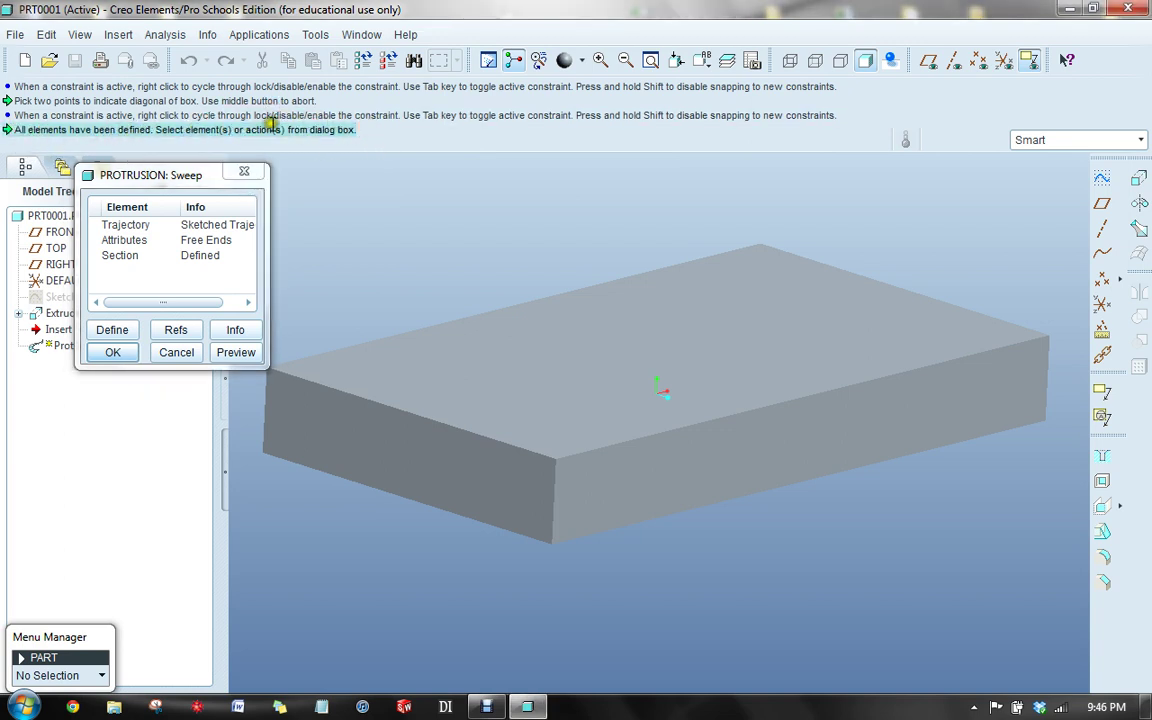
{"action": "left_click_drag", "start_coordinate": [152, 176], "coordinate": [205, 70]}
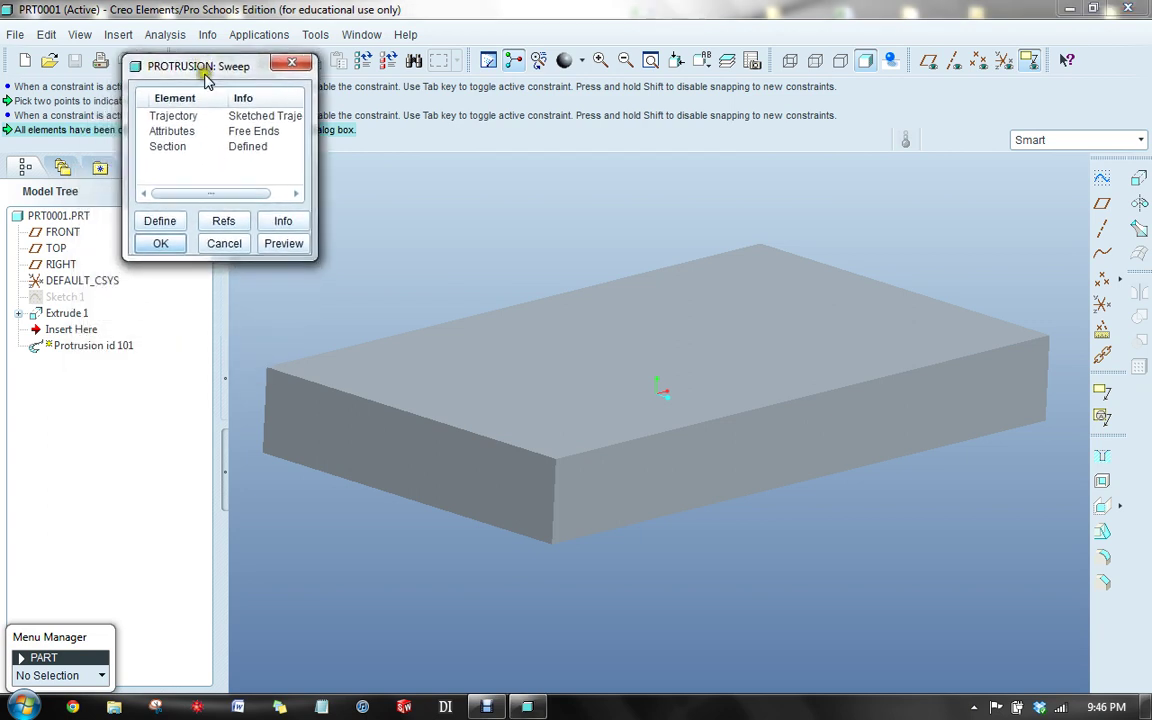
{"action": "left_click", "coordinate": [162, 244]}
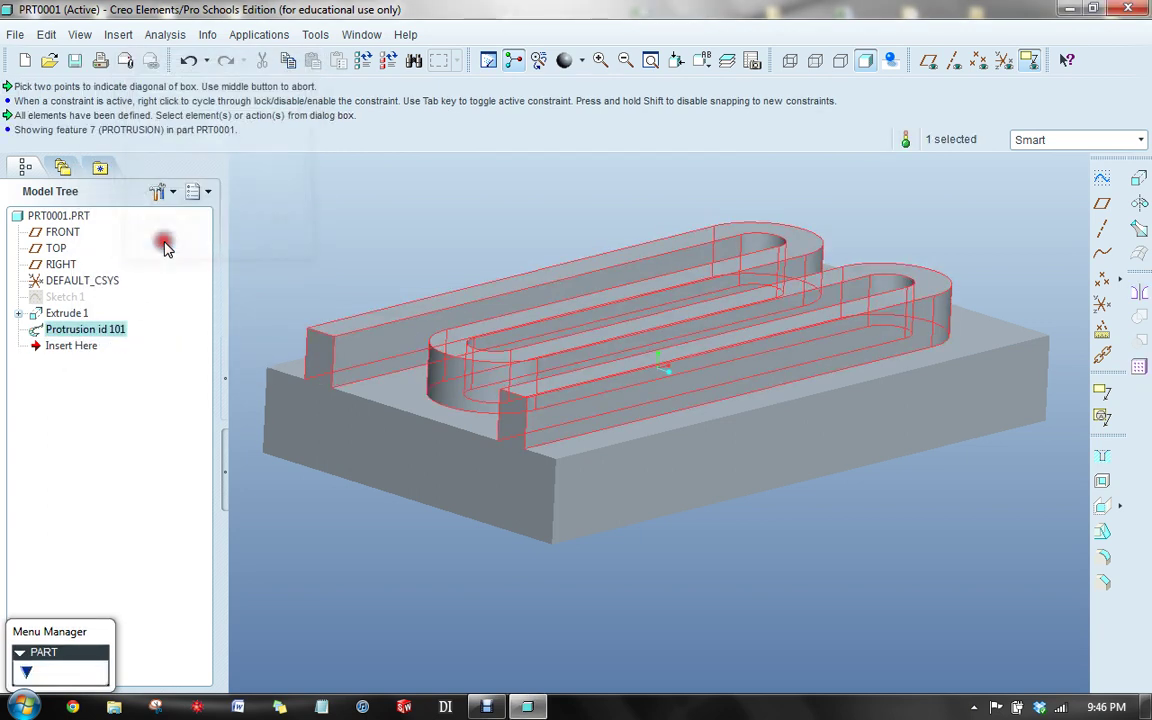
Inspect the finished rib and select Protrusion id 101 in the model tree.
{"action": "left_click", "coordinate": [365, 244]}
{"action": "mouse_move", "coordinate": [365, 244]}
{"action": "middle_mouse_down"}
{"action": "mouse_move", "coordinate": [405, 288]}
{"action": "mouse_move", "coordinate": [334, 237]}
{"action": "mouse_move", "coordinate": [340, 280]}
{"action": "mouse_move", "coordinate": [371, 270]}
{"action": "mouse_move", "coordinate": [386, 180]}
{"action": "mouse_move", "coordinate": [378, 147]}
{"action": "mouse_move", "coordinate": [380, 193]}
{"action": "middle_mouse_up"}
{"action": "scroll", "coordinate": [371, 265], "scroll_direction": "down", "scroll_amount": 3}
{"action": "scroll", "coordinate": [380, 193], "scroll_direction": "up", "scroll_amount": 3}
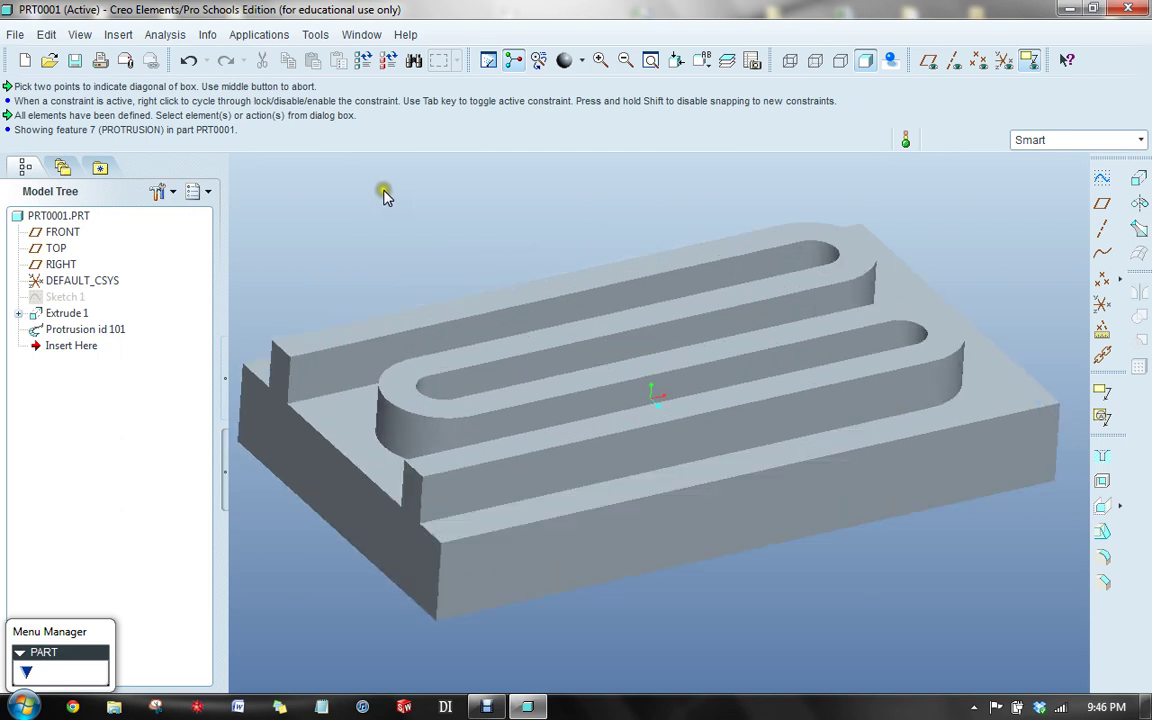
{"action": "left_click", "coordinate": [614, 229]}
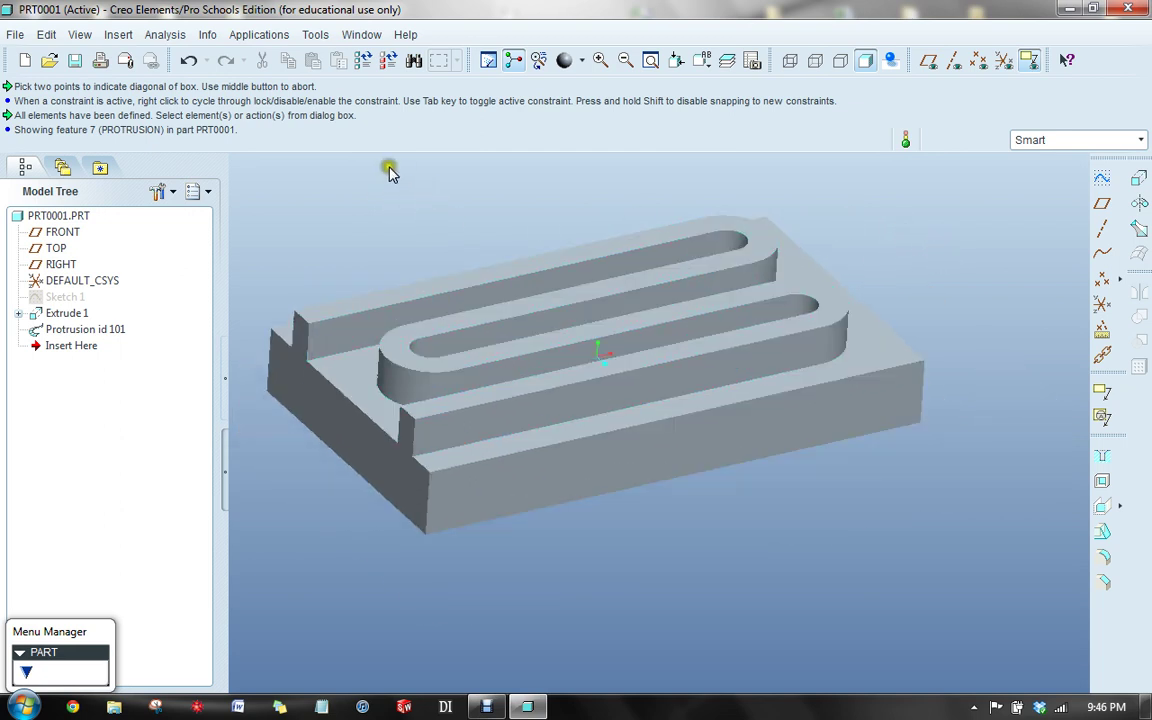
{"action": "left_click", "coordinate": [82, 331]}
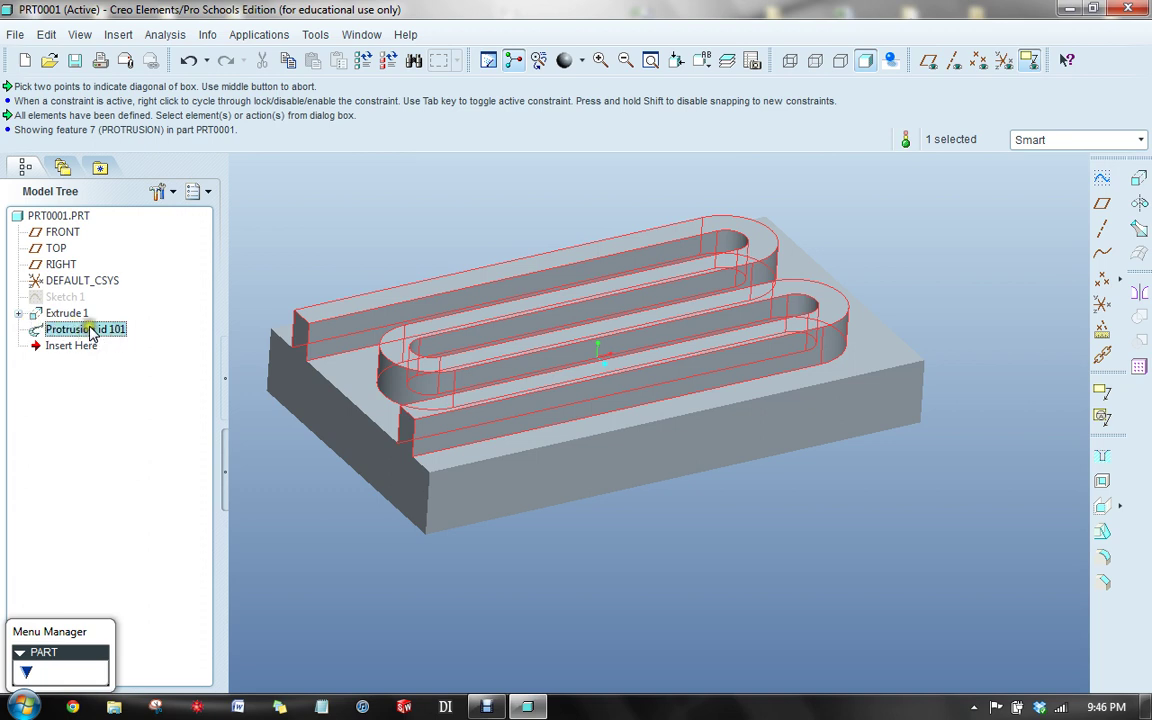
Reopen Protrusion id 101's definition and set its sweep trajectory to be modified in Sketcher.
{"action": "right_click", "coordinate": [93, 332]}
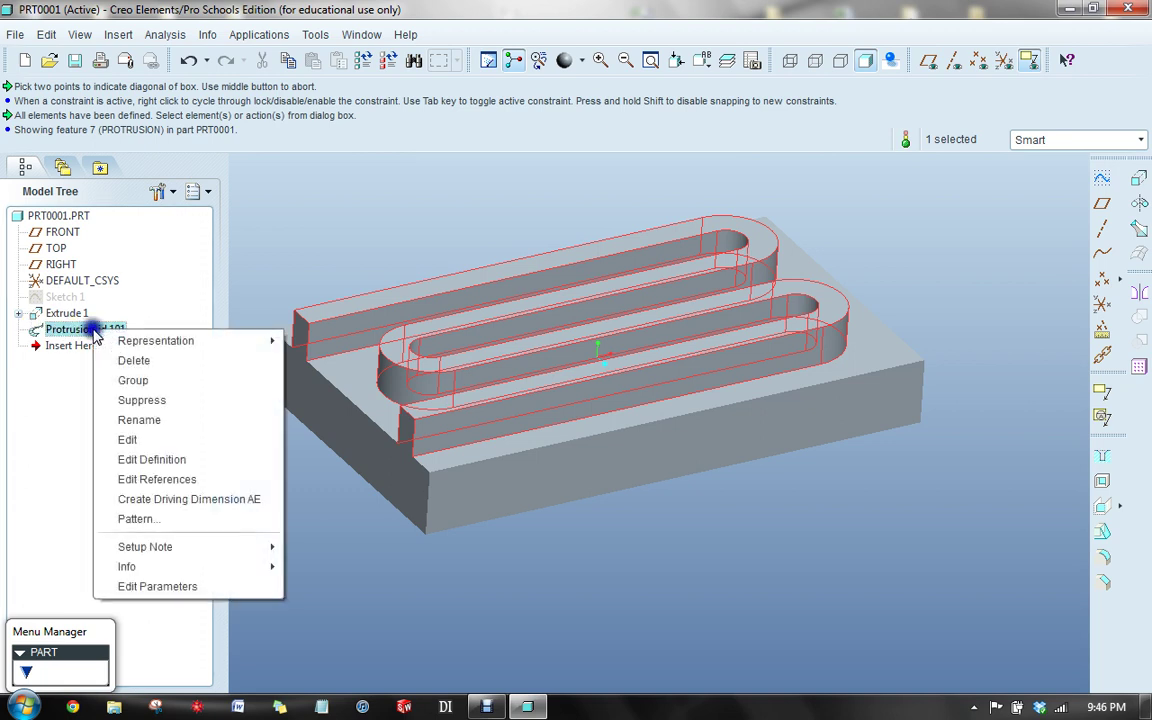
{"action": "left_click", "coordinate": [168, 459]}
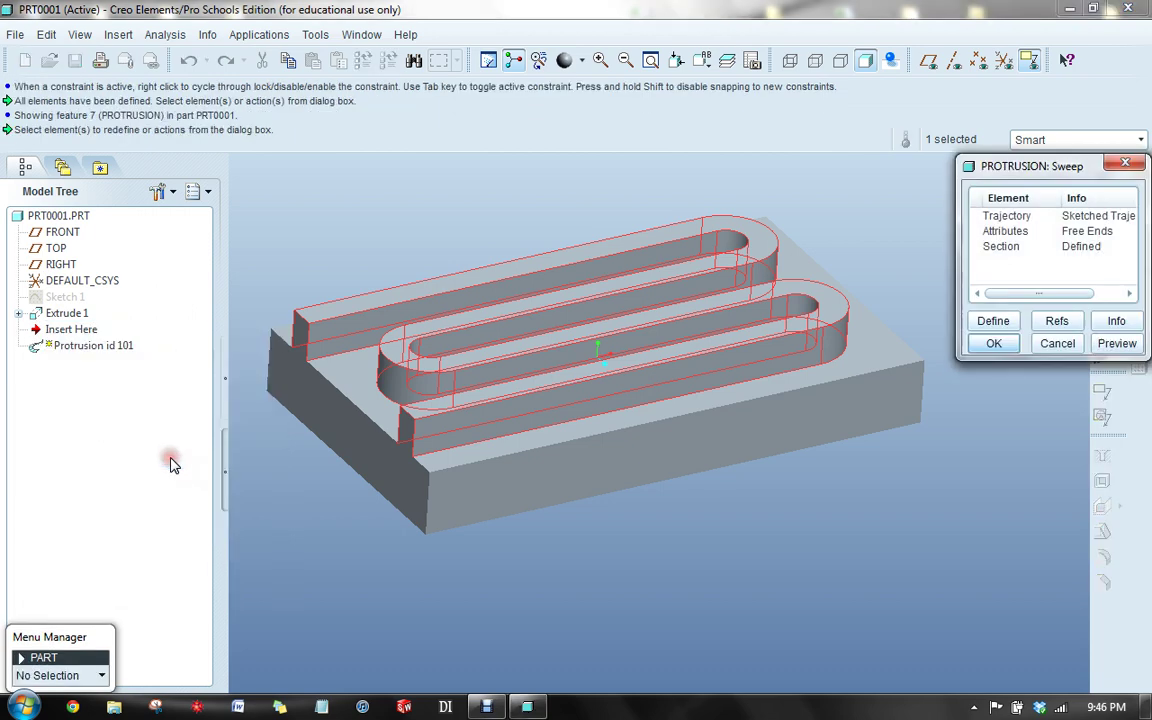
{"action": "left_click", "coordinate": [1005, 217]}
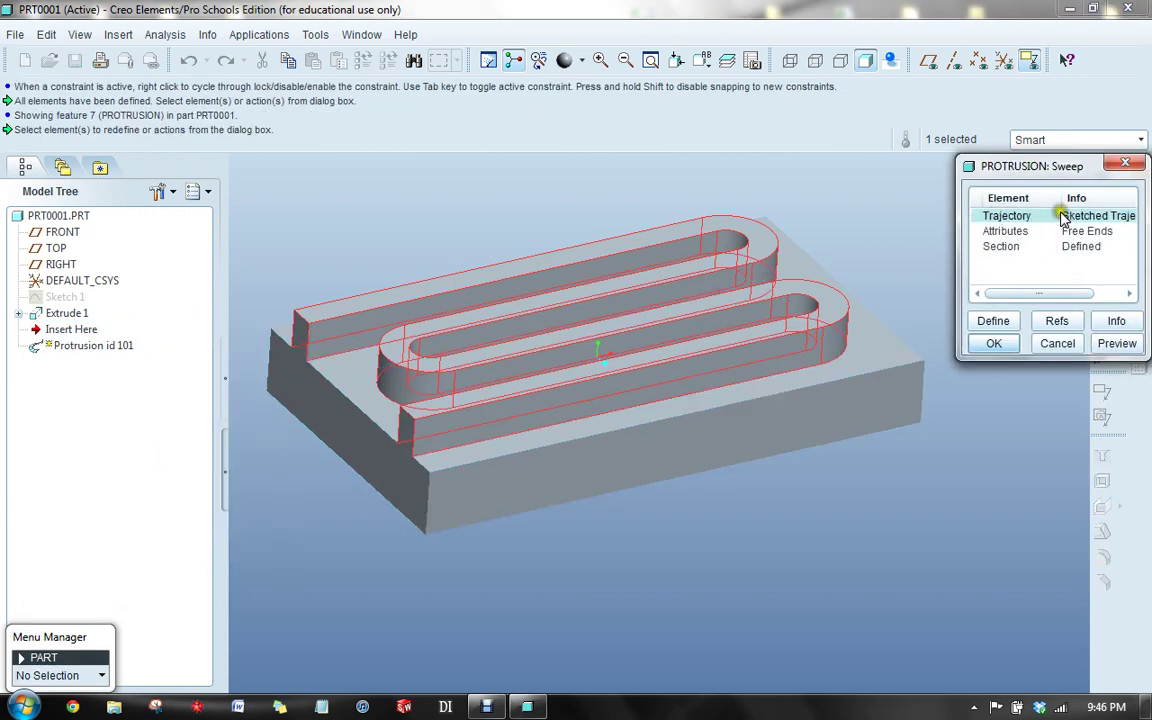
{"action": "left_click", "coordinate": [994, 322]}
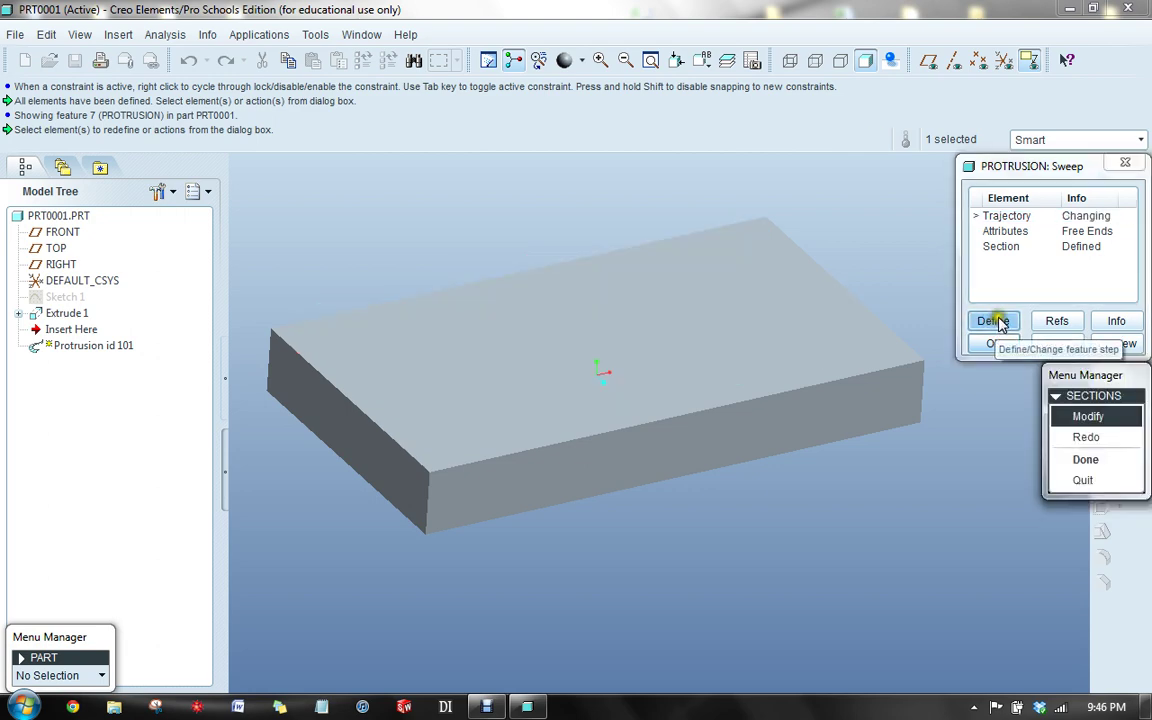
{"action": "left_click", "coordinate": [1097, 420]}
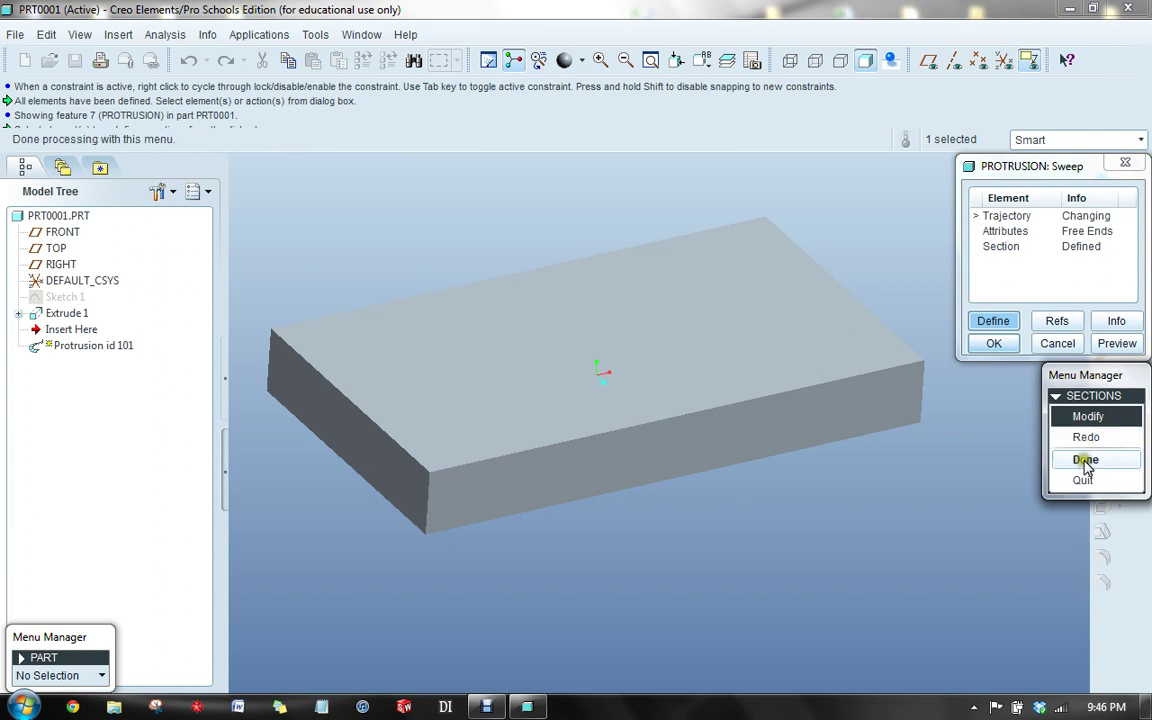
Change the trajectory height from 185 to 195 and the lower bend radius from 25 to 35, then regenerate the sweep.
{"action": "left_click", "coordinate": [1085, 460]}
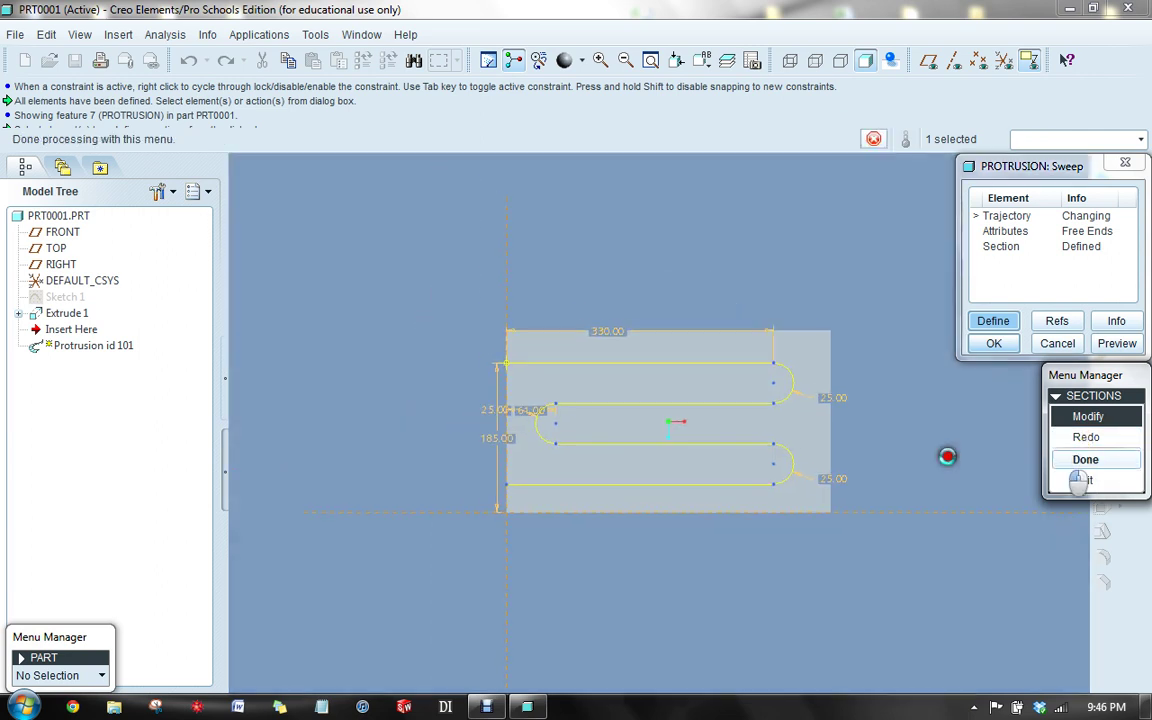
{"action": "scroll", "coordinate": [800, 447], "scroll_direction": "up", "scroll_amount": 2}
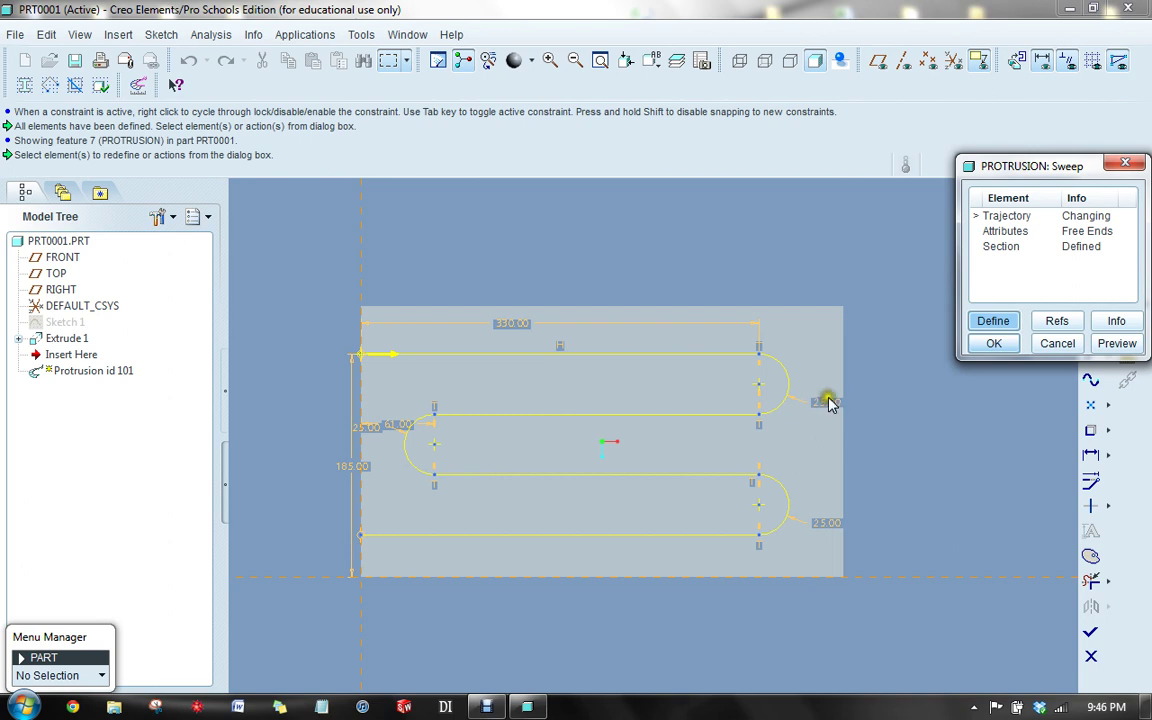
{"action": "left_click", "coordinate": [345, 468]}
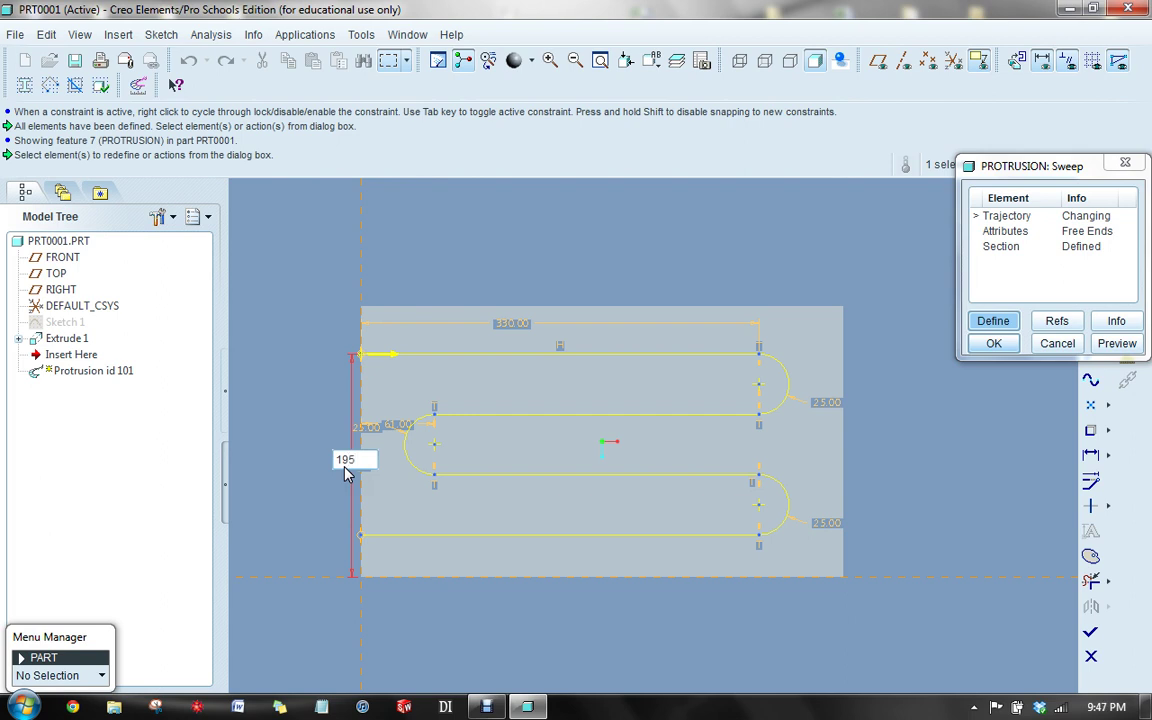
{"action": "type", "text": "195"}
{"action": "key", "text": "Return"}
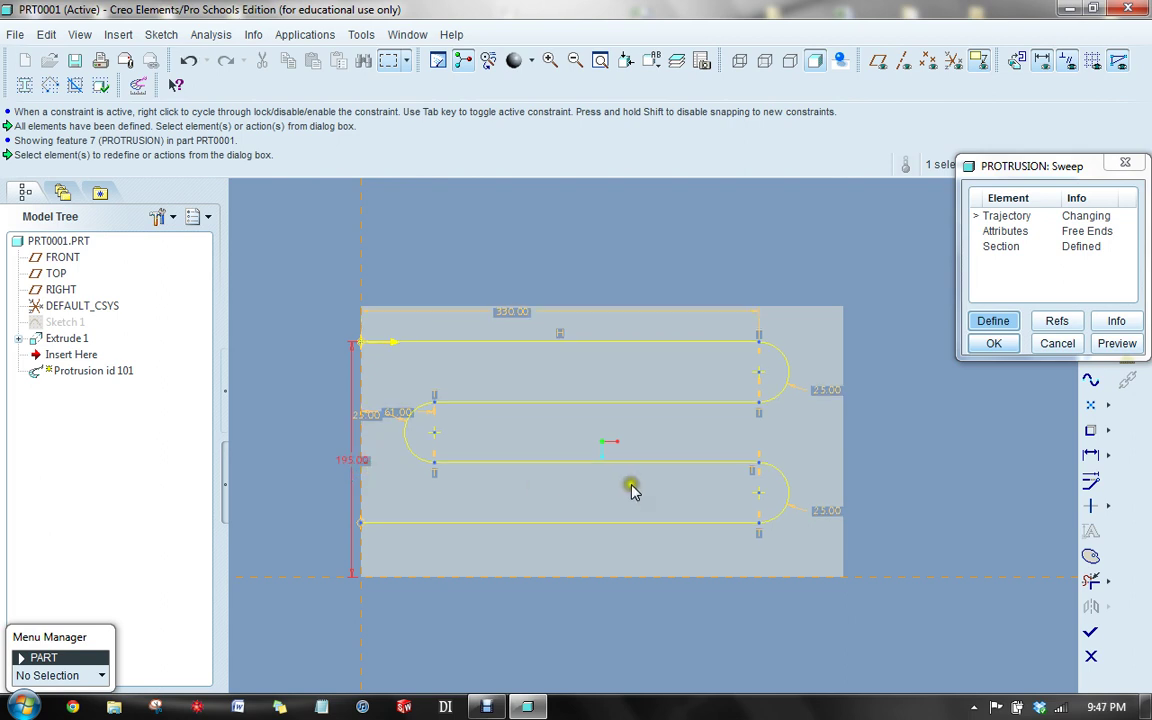
{"action": "double_click", "coordinate": [828, 507]}
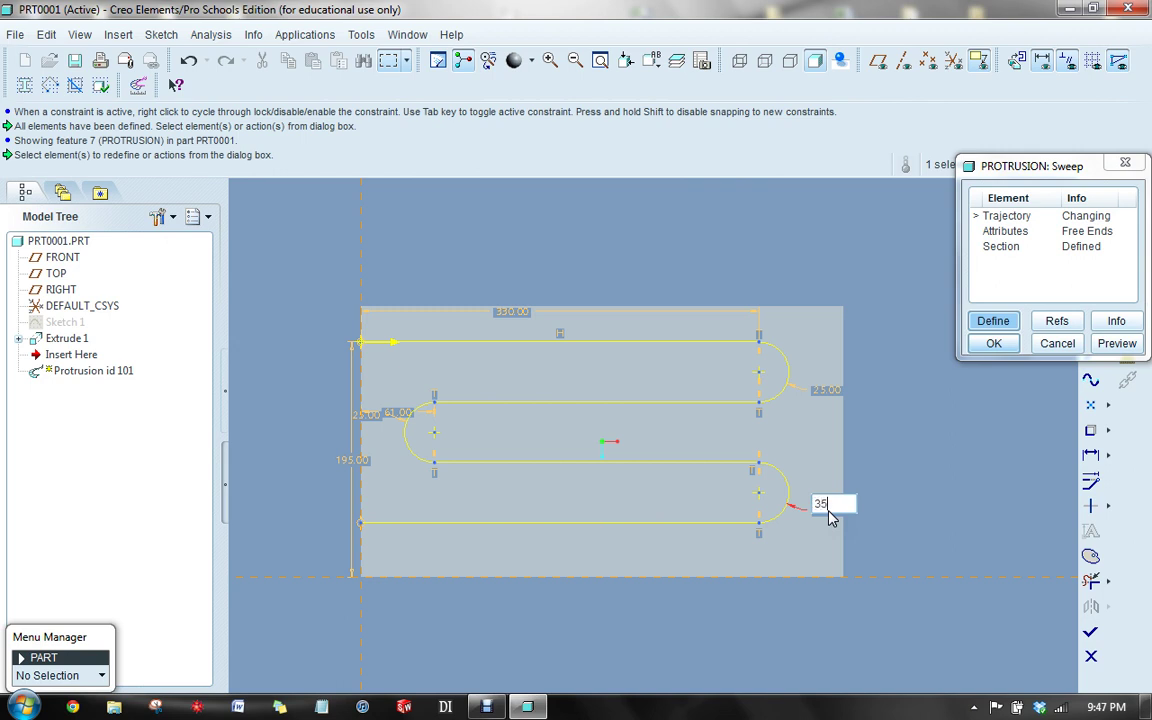
{"action": "key", "text": "Return"}
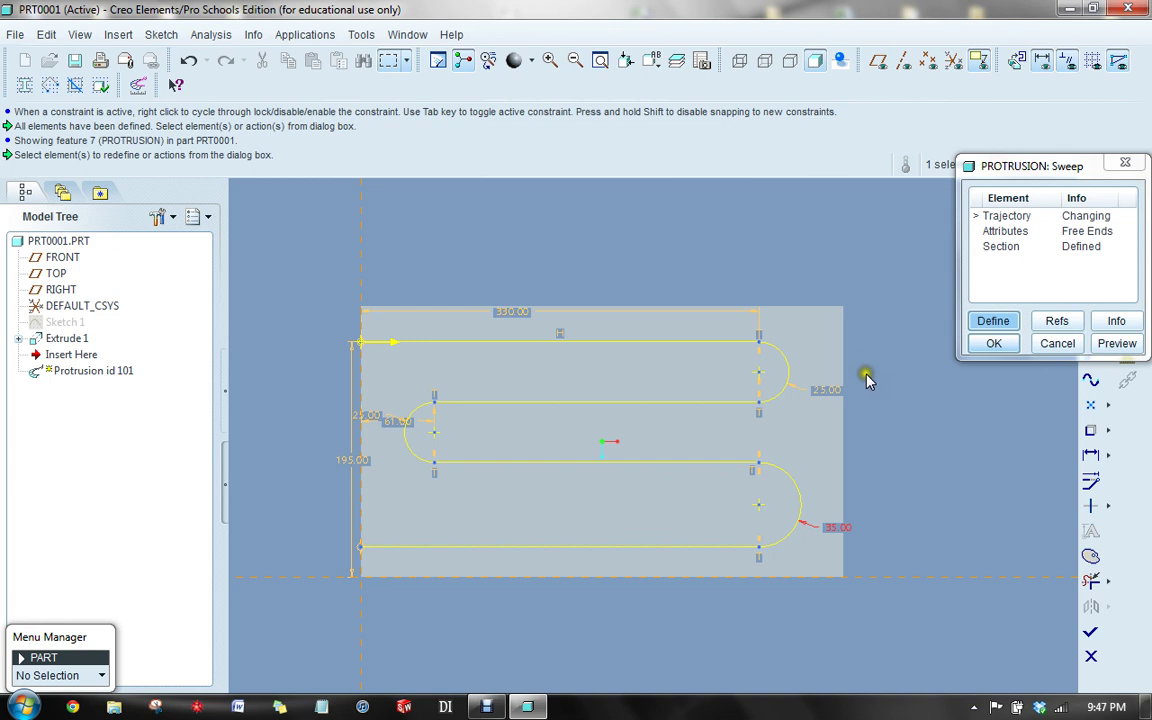
{"action": "left_click", "coordinate": [1090, 637]}
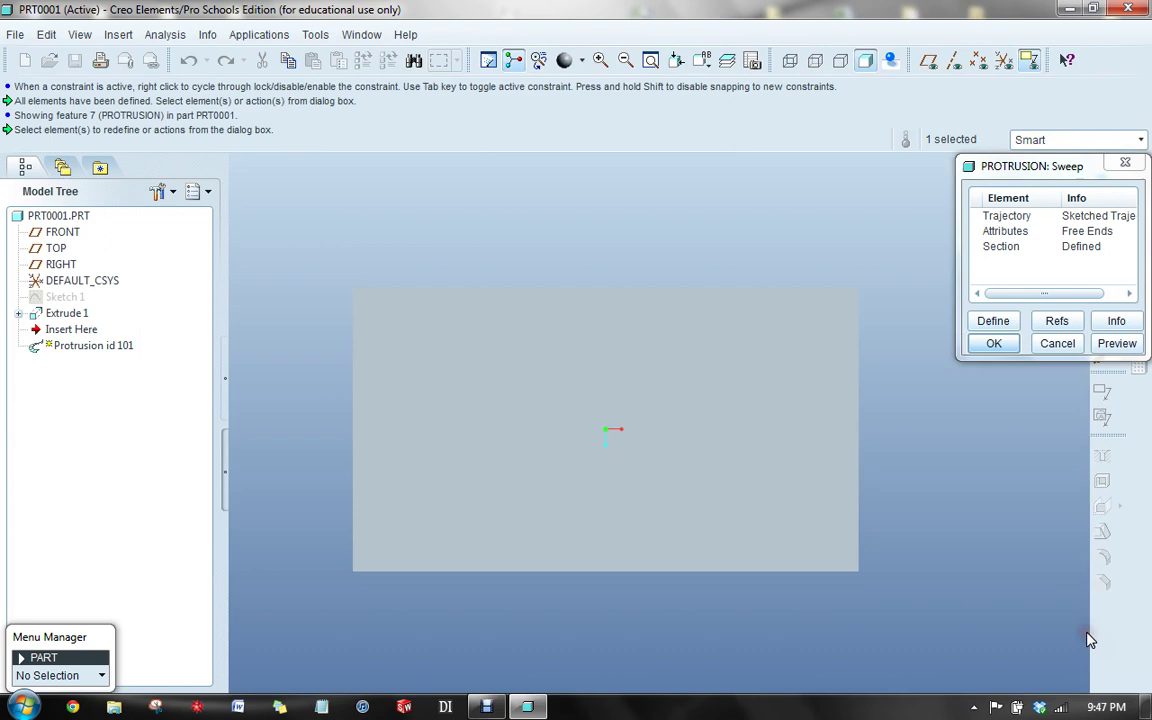
{"action": "left_click", "coordinate": [993, 343]}
{"action": "left_click", "coordinate": [959, 494]}
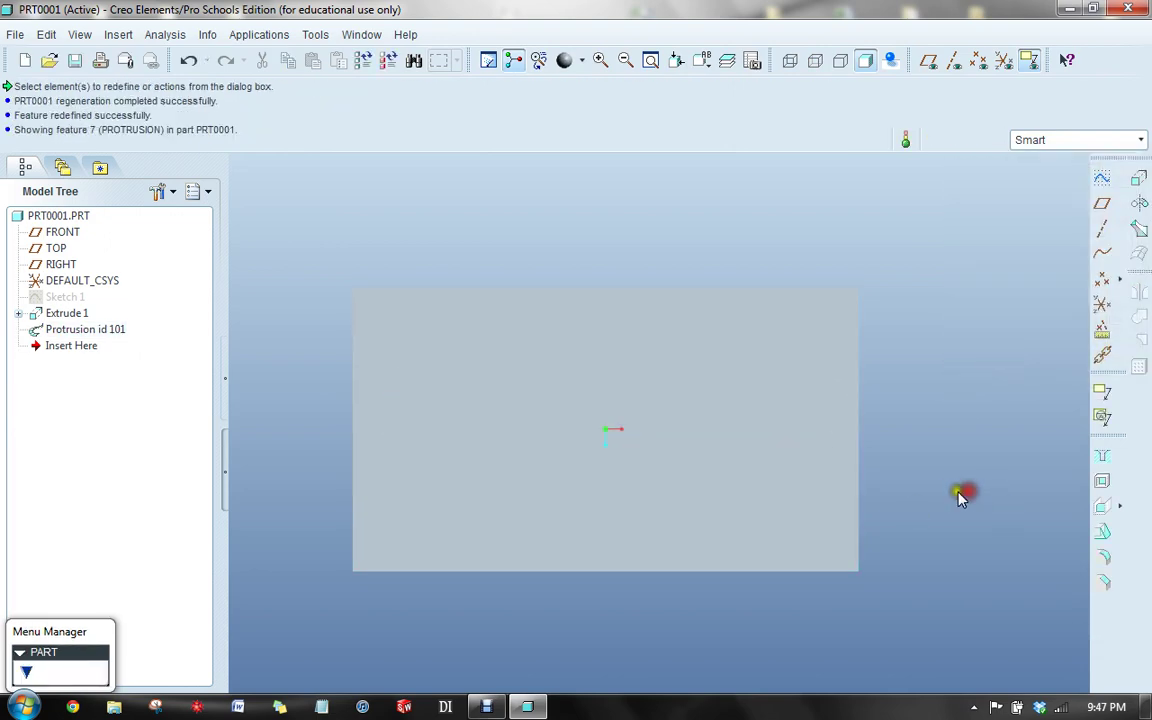
{"action": "middle_click_drag", "start_coordinate": [959, 494], "coordinate": [969, 426]}
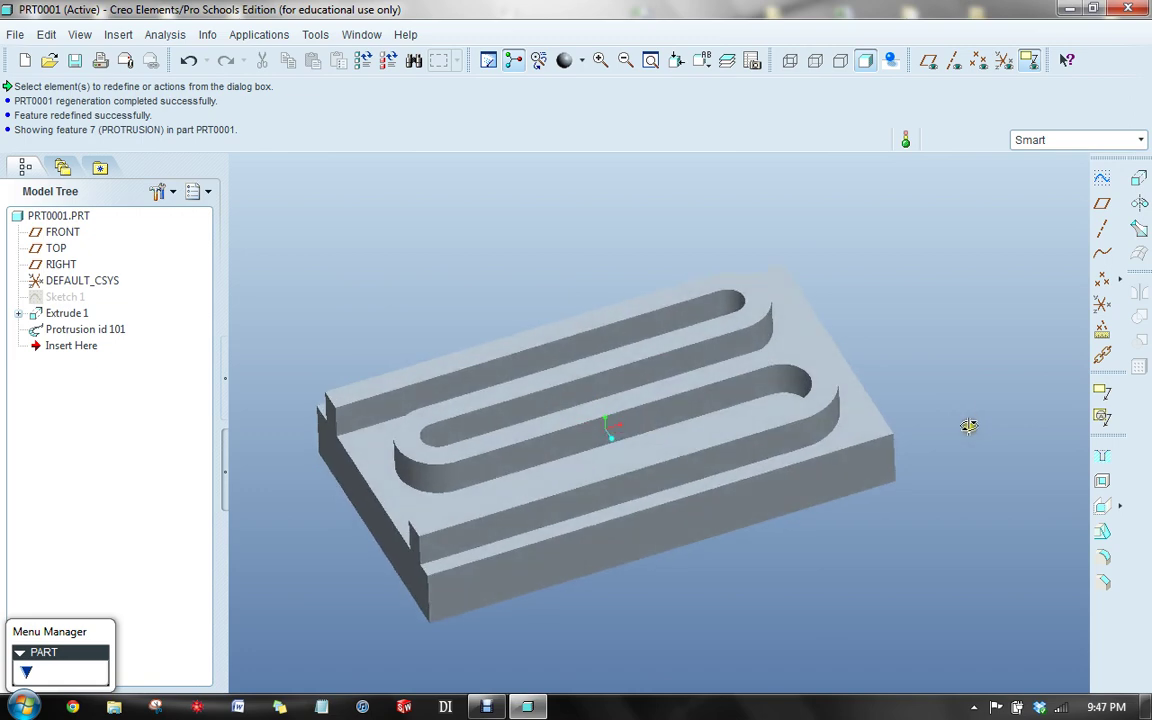
{"action": "left_click", "coordinate": [840, 60]}
{"action": "middle_click_drag", "start_coordinate": [622, 130], "coordinate": [594, 228]}
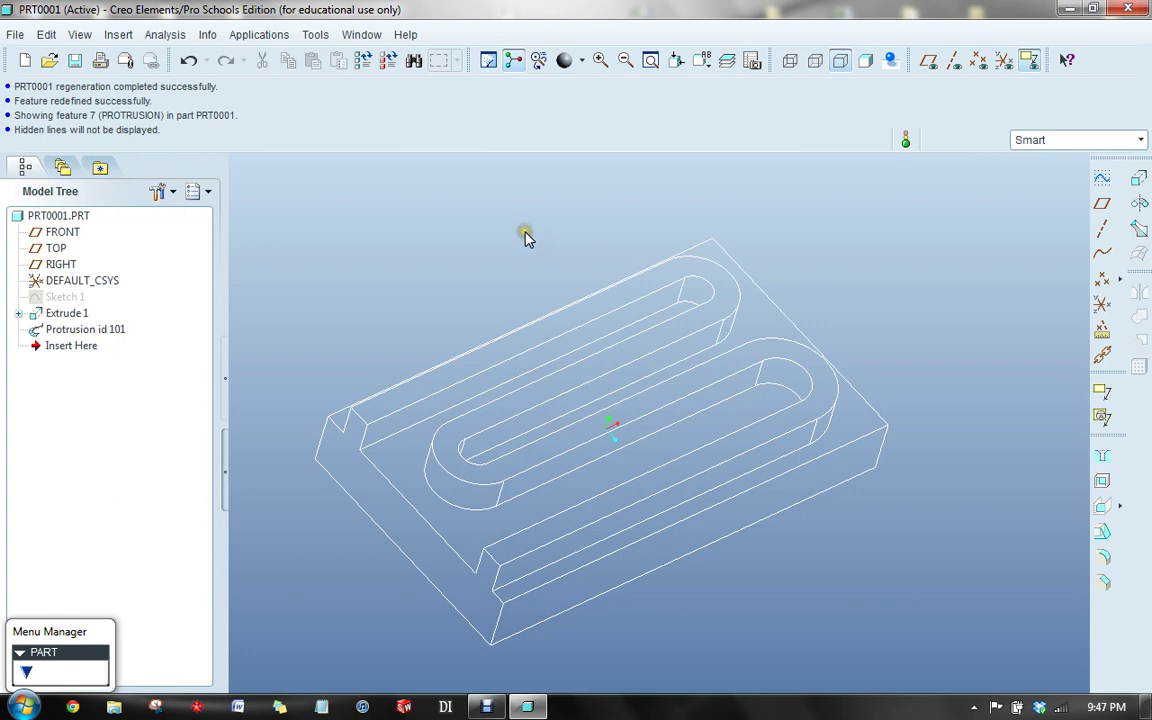
{"action": "middle_click_drag", "start_coordinate": [525, 234], "coordinate": [510, 208]}
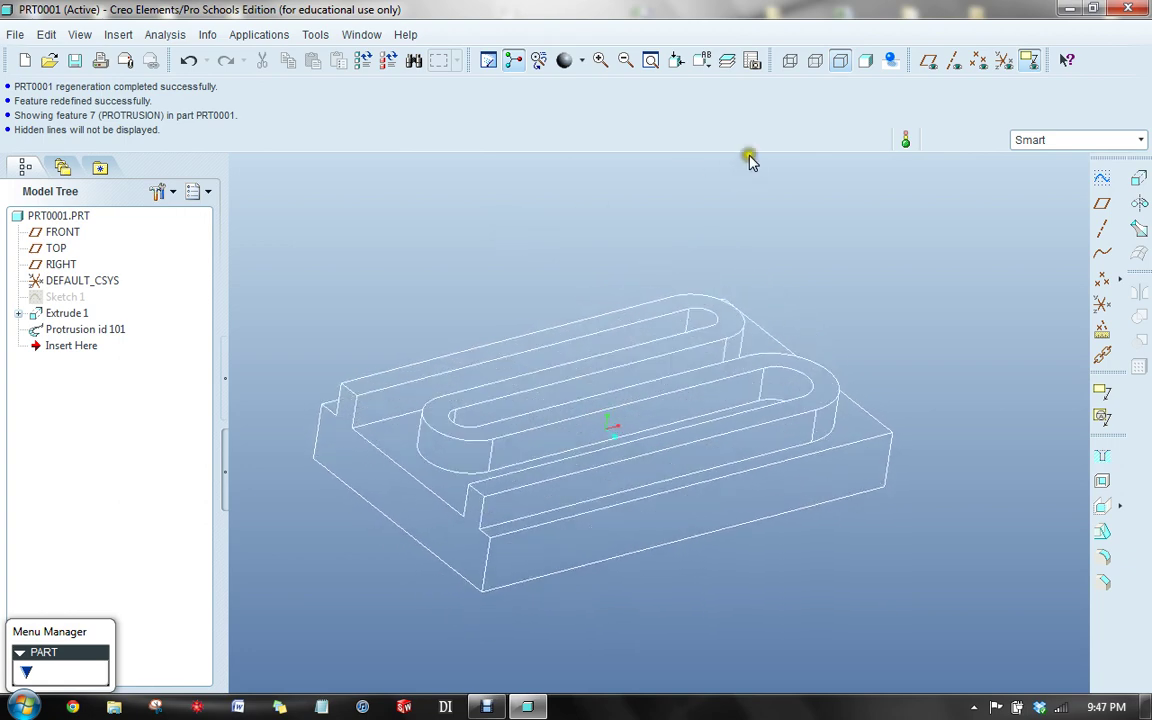
{"action": "left_click", "coordinate": [865, 60]}
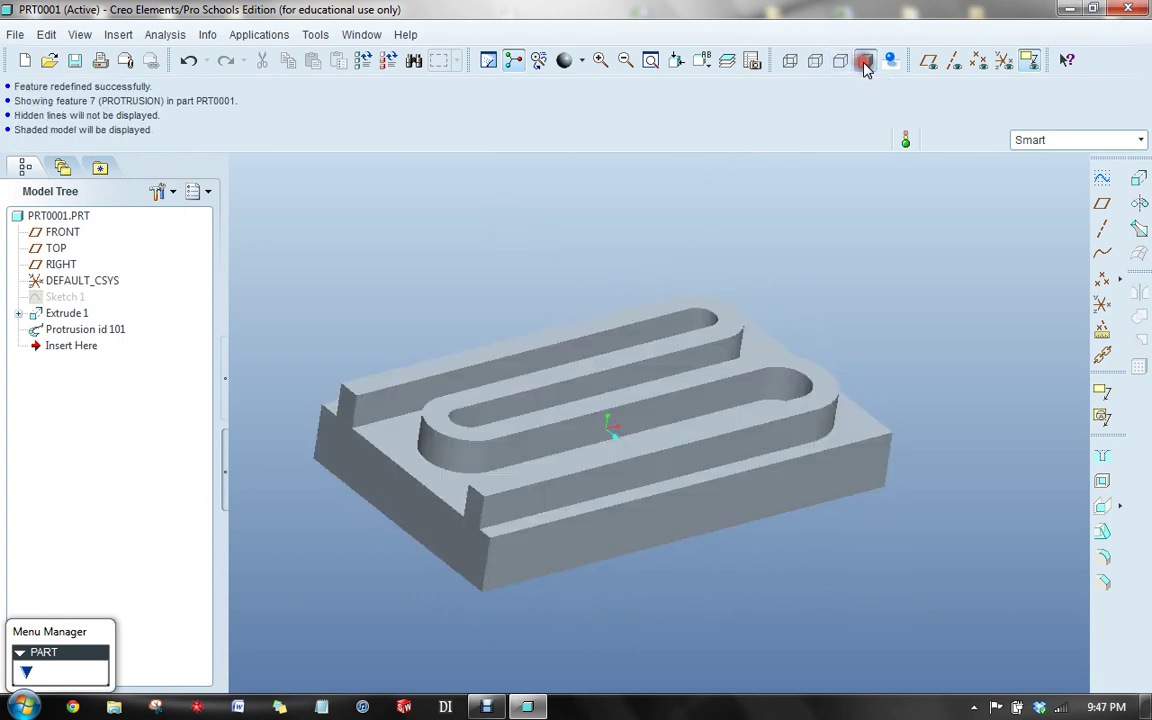
Reopen the Protrusion's sweep definition and open its section sketch for editing.
{"action": "right_click", "coordinate": [60, 333]}
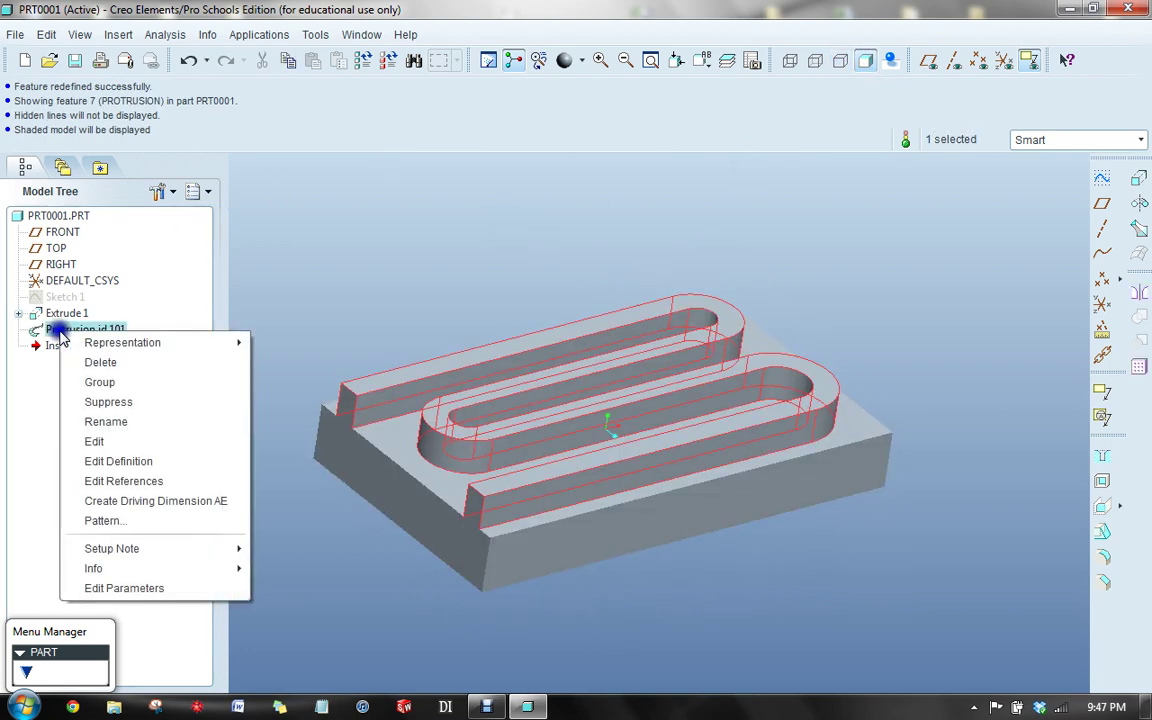
{"action": "left_click", "coordinate": [107, 463]}
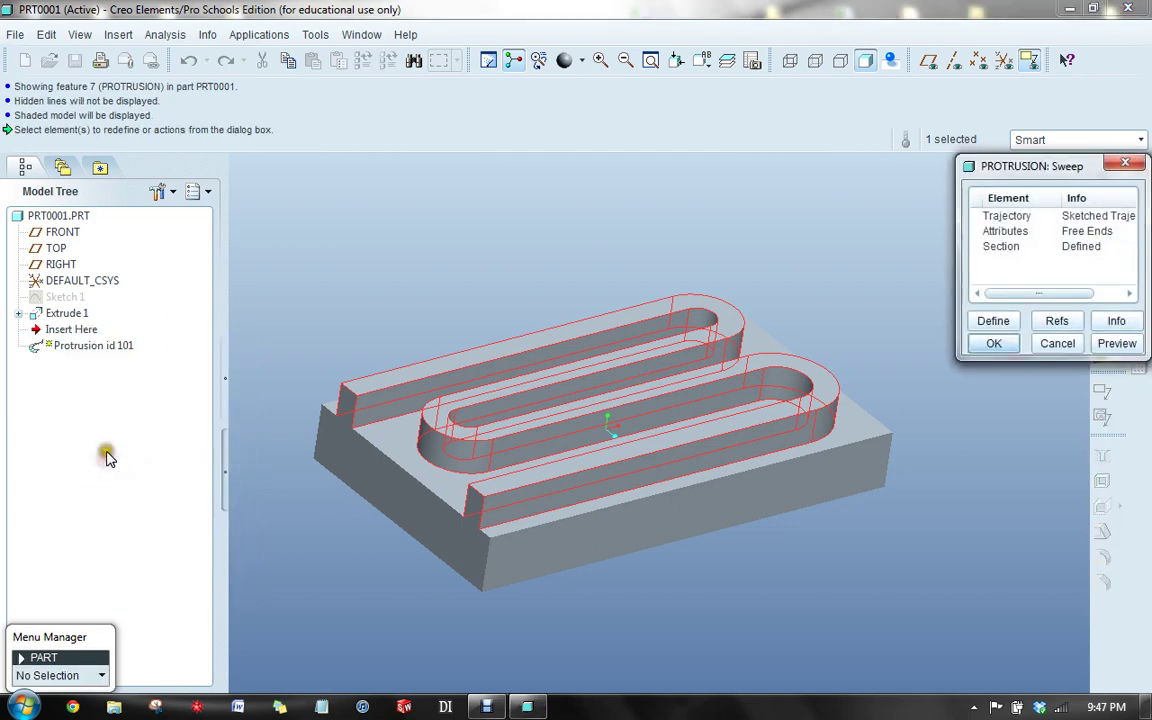
{"action": "left_click", "coordinate": [1000, 248]}
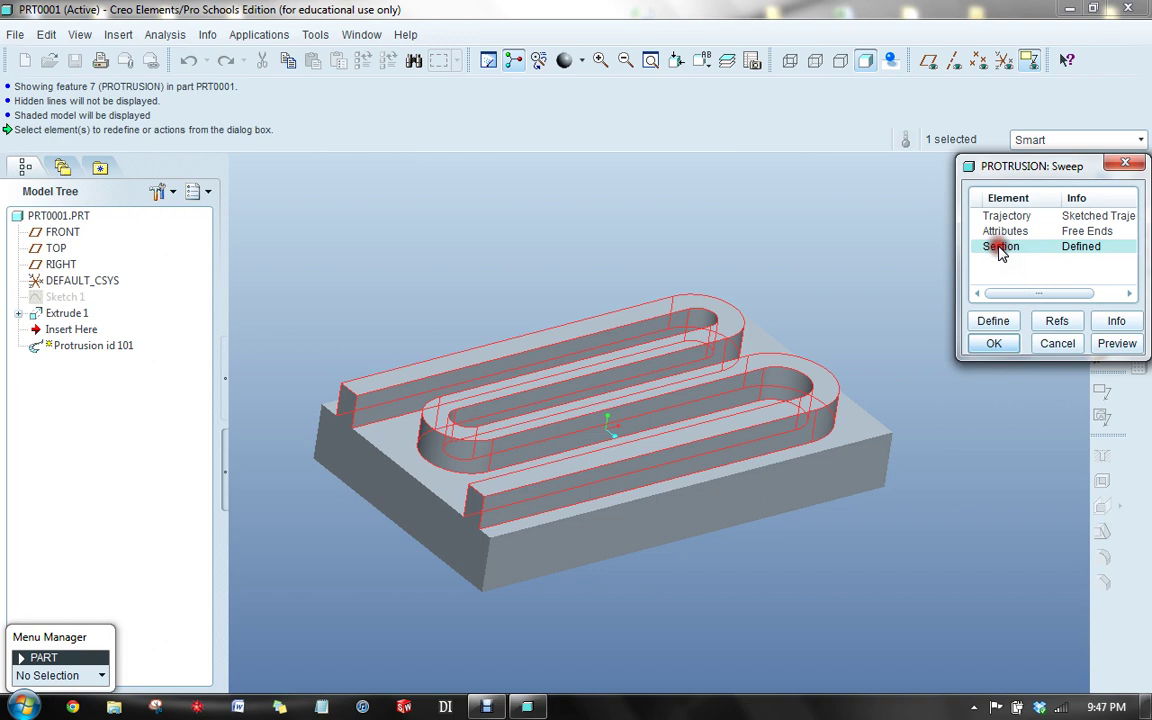
{"action": "left_click", "coordinate": [995, 322]}
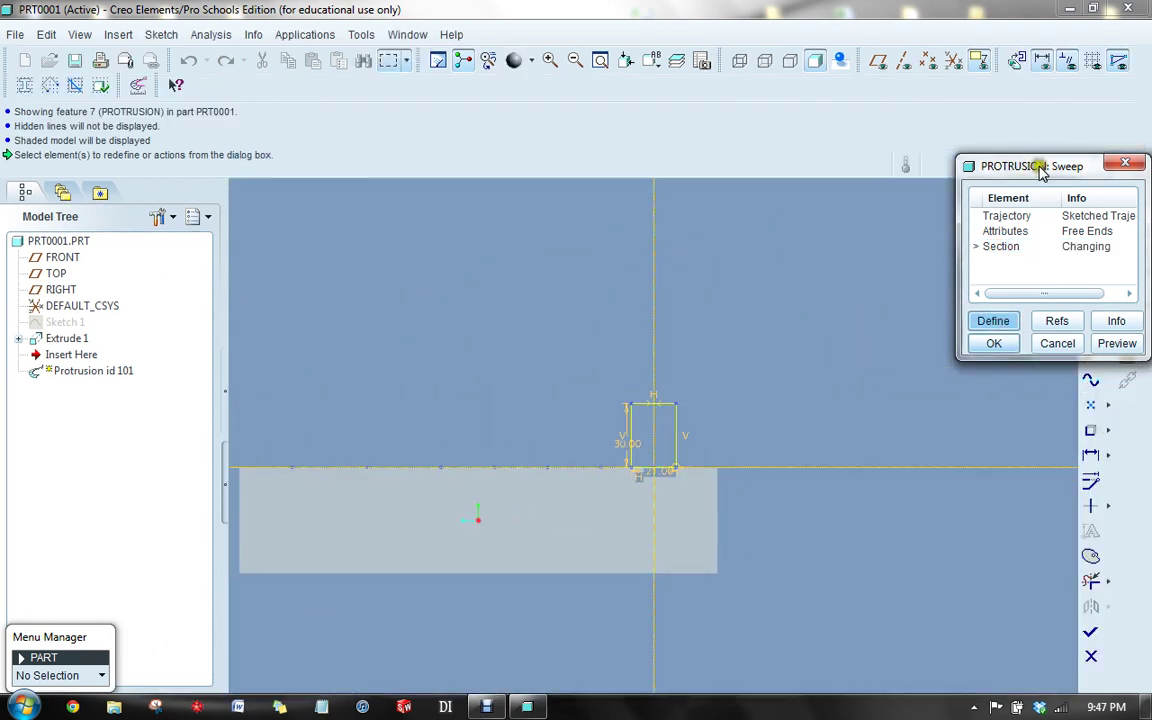
{"action": "mouse_move", "coordinate": [1040, 170]}
{"action": "left_mouse_down"}
{"action": "mouse_move", "coordinate": [746, 175]}
{"action": "mouse_move", "coordinate": [226, 139]}
{"action": "mouse_move", "coordinate": [176, 125]}
{"action": "left_mouse_up"}
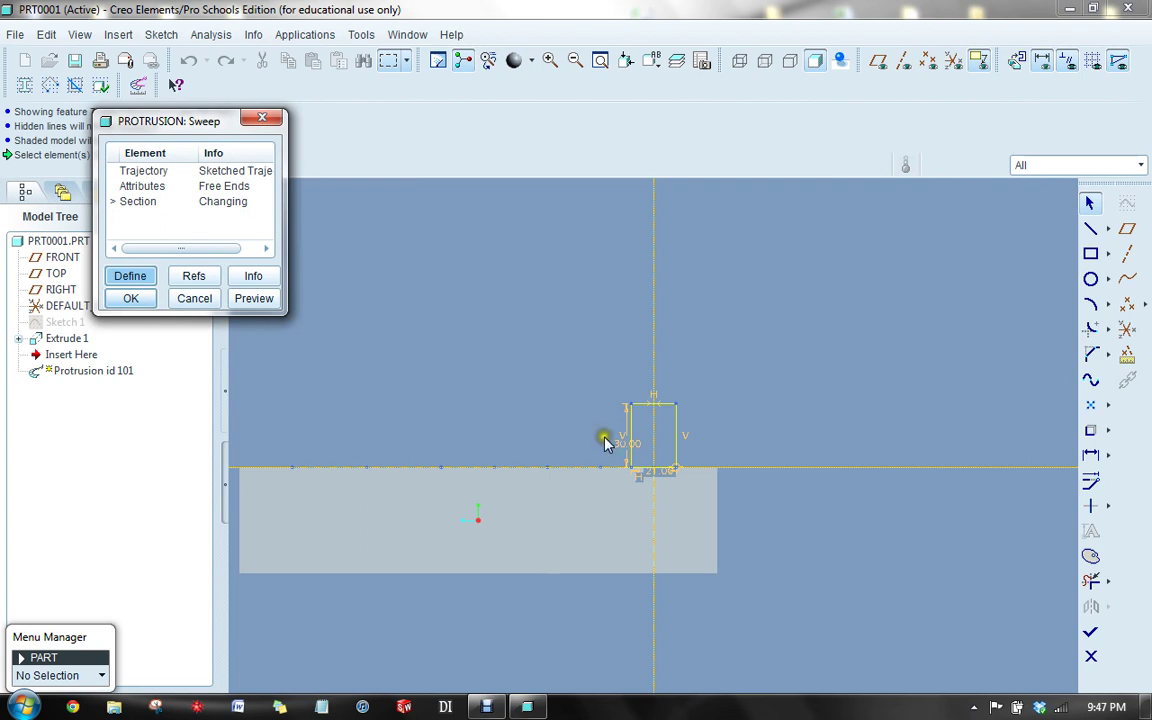
{"action": "scroll", "coordinate": [640, 494], "scroll_direction": "up", "scroll_amount": 4}
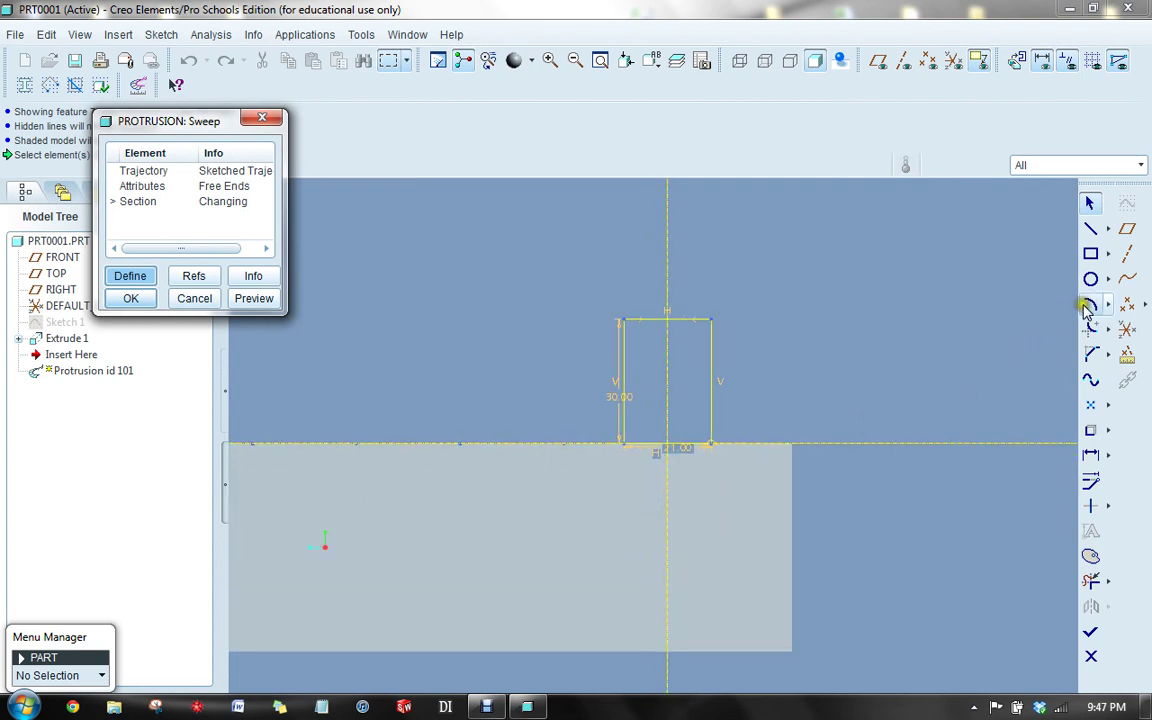
Draw two lines from the rectangle's lower corners up to its top midpoint.
{"action": "left_click", "coordinate": [1090, 228]}
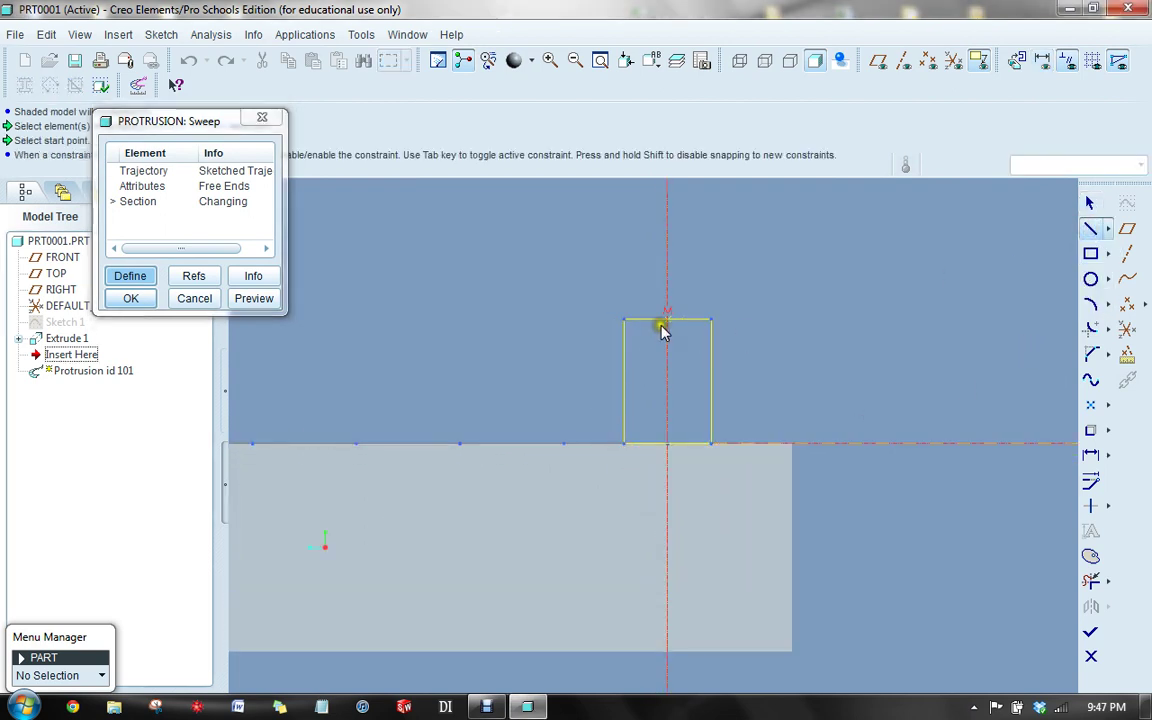
{"action": "left_click", "coordinate": [624, 443]}
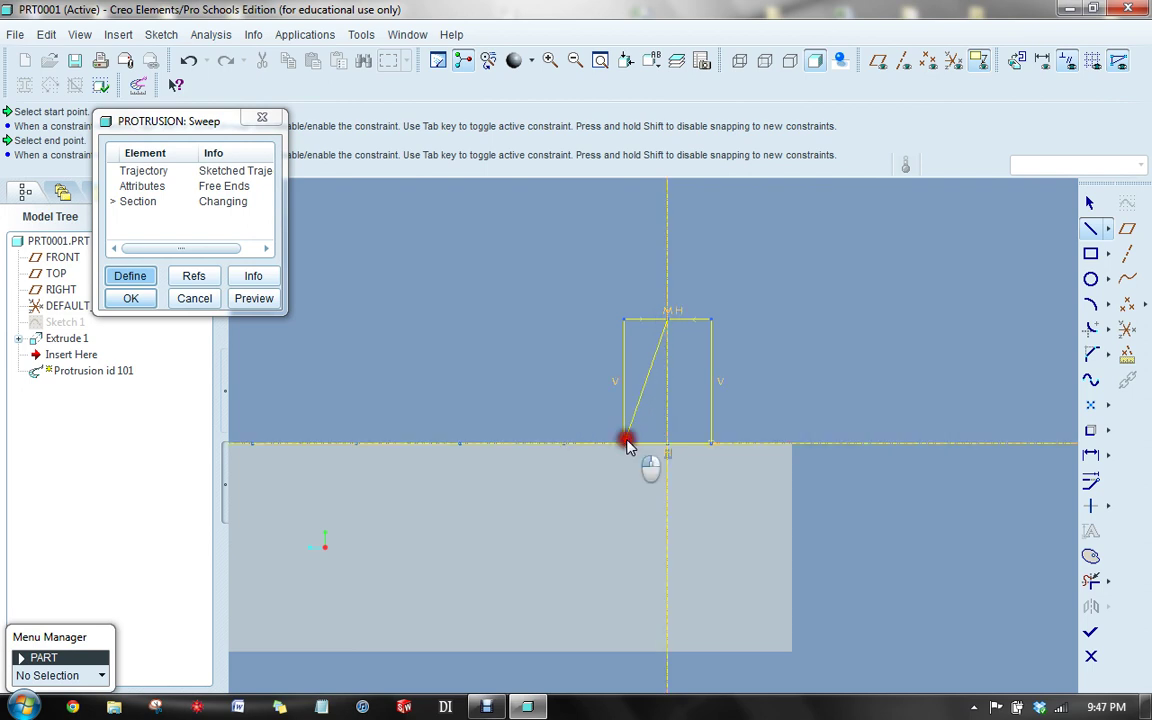
{"action": "left_click", "coordinate": [668, 320]}
{"action": "left_click", "coordinate": [712, 444]}
{"action": "middle_click", "coordinate": [728, 427]}
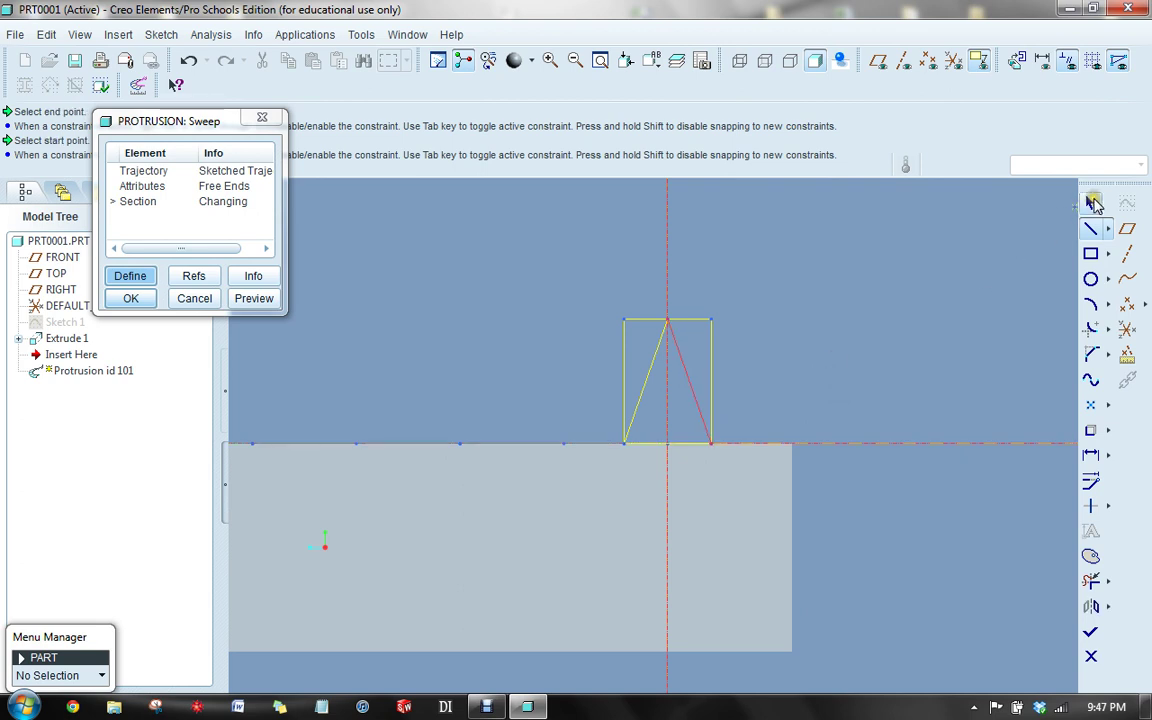
Delete the rectangle's left, top and right edges, leaving the triangle, and finish the section.
{"action": "left_click", "coordinate": [1093, 203]}
{"action": "left_click", "coordinate": [710, 353]}
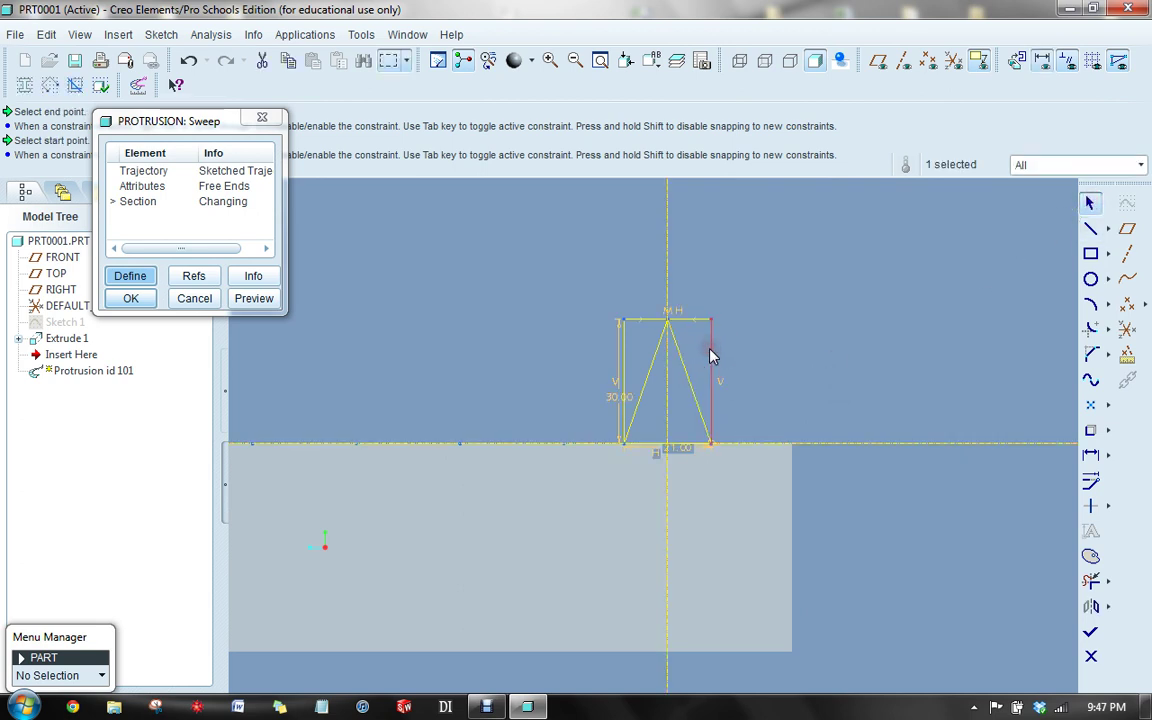
{"action": "key", "text": "Delete"}
{"action": "left_click", "coordinate": [689, 320]}
{"action": "key", "text": "Delete"}
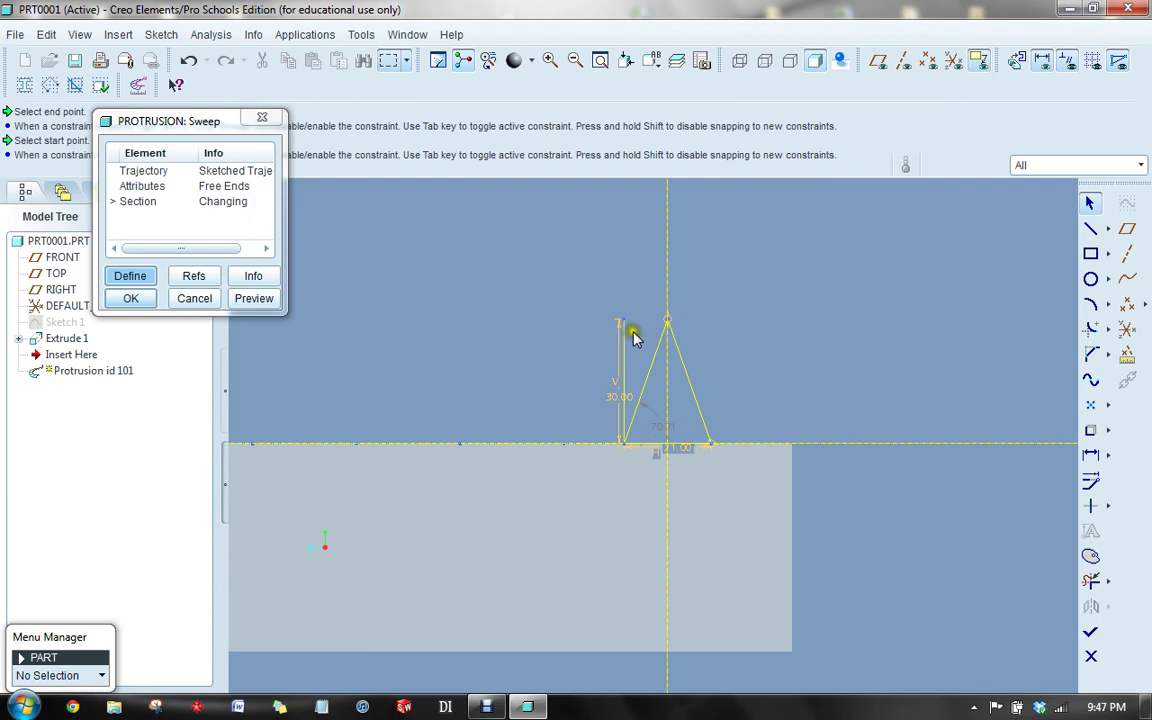
{"action": "left_click", "coordinate": [621, 335]}
{"action": "key", "text": "Delete"}
{"action": "mouse_move", "coordinate": [620, 352]}
{"action": "middle_mouse_down"}
{"action": "mouse_move", "coordinate": [830, 386]}
{"action": "mouse_move", "coordinate": [607, 391]}
{"action": "mouse_move", "coordinate": [620, 405]}
{"action": "middle_mouse_up"}
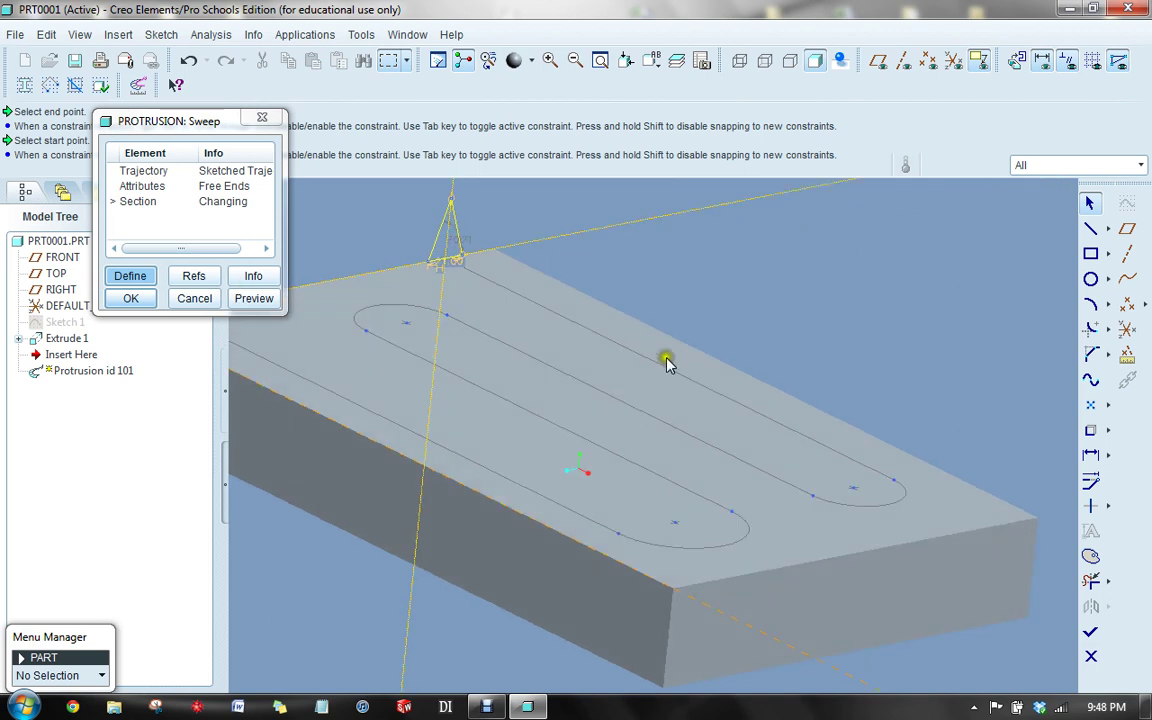
{"action": "left_click", "coordinate": [1090, 636]}
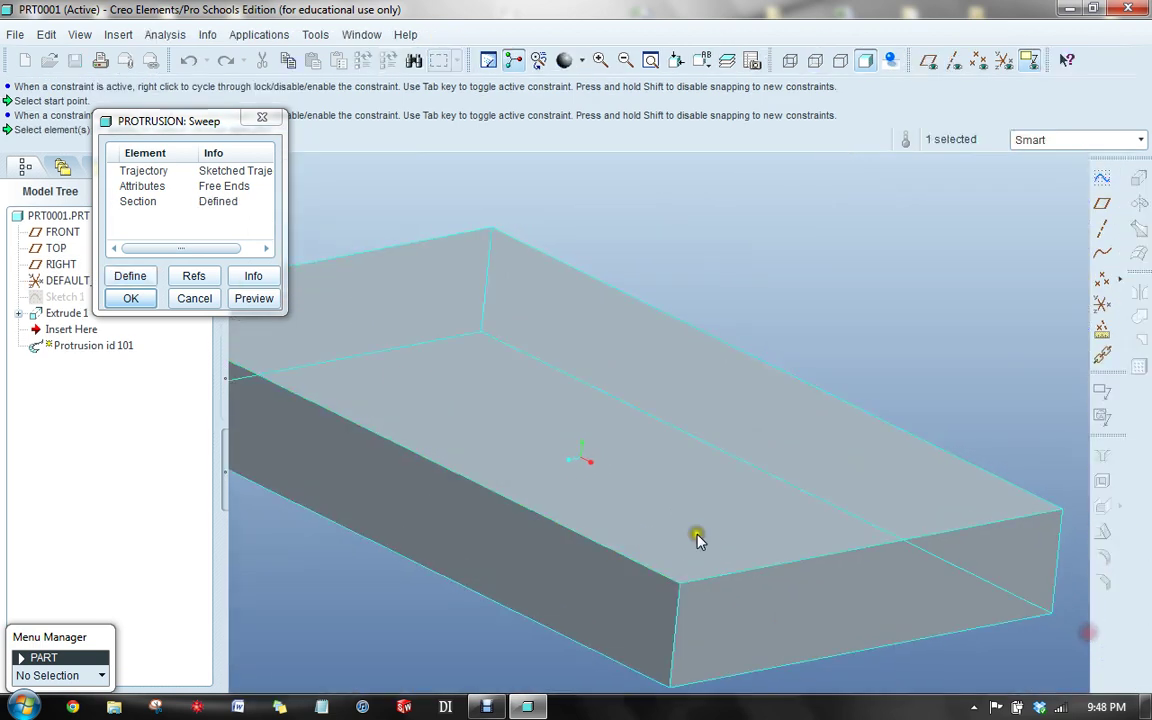
Apply the redefined sweep and orbit the part to inspect the triangular ridge.
{"action": "left_click", "coordinate": [131, 298]}
{"action": "middle_click_drag", "start_coordinate": [614, 437], "coordinate": [870, 522]}
{"action": "left_click", "coordinate": [872, 512]}
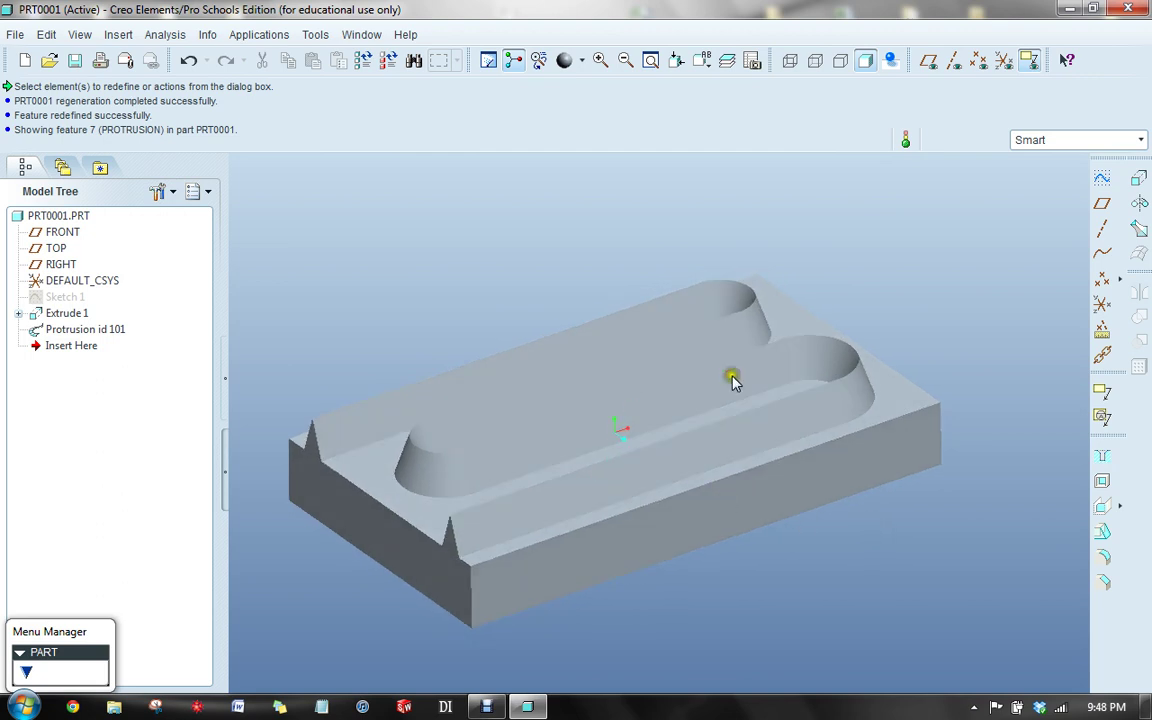